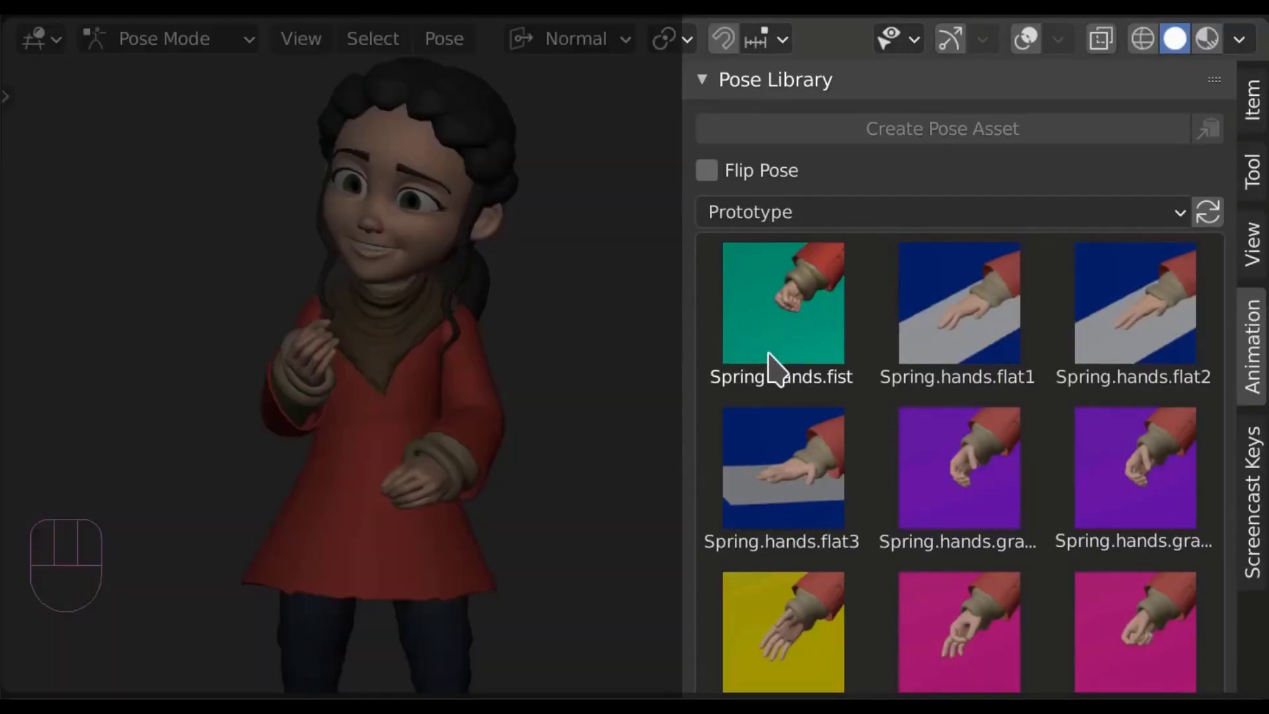
# - Apply the Spring.hands.fist and flat1 poses, then gradually blend the fist pose onto the hand
pyautogui.click(771, 363)
pyautogui.click(906, 337)
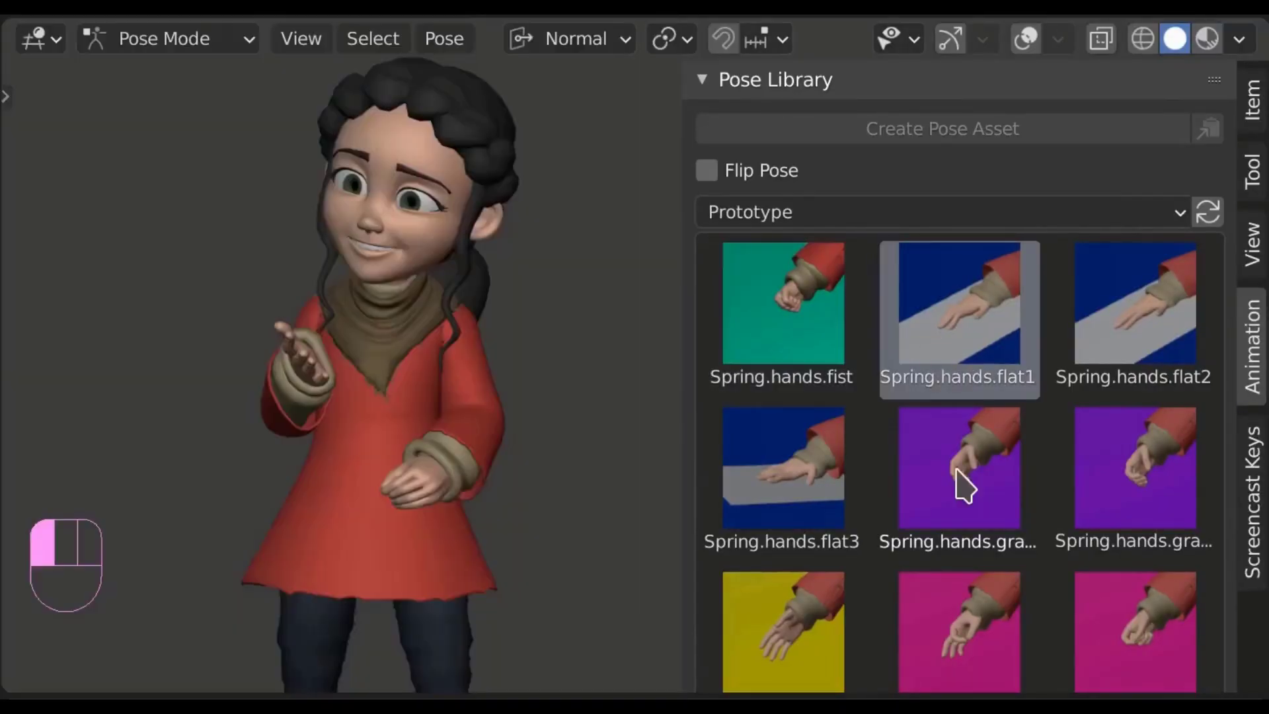
pyautogui.click(962, 486)
pyautogui.click(787, 496)
pyautogui.moveTo(734, 377)
pyautogui.mouseDown()
pyautogui.moveTo(823, 378)
pyautogui.moveTo(746, 377)
pyautogui.mouseUp()
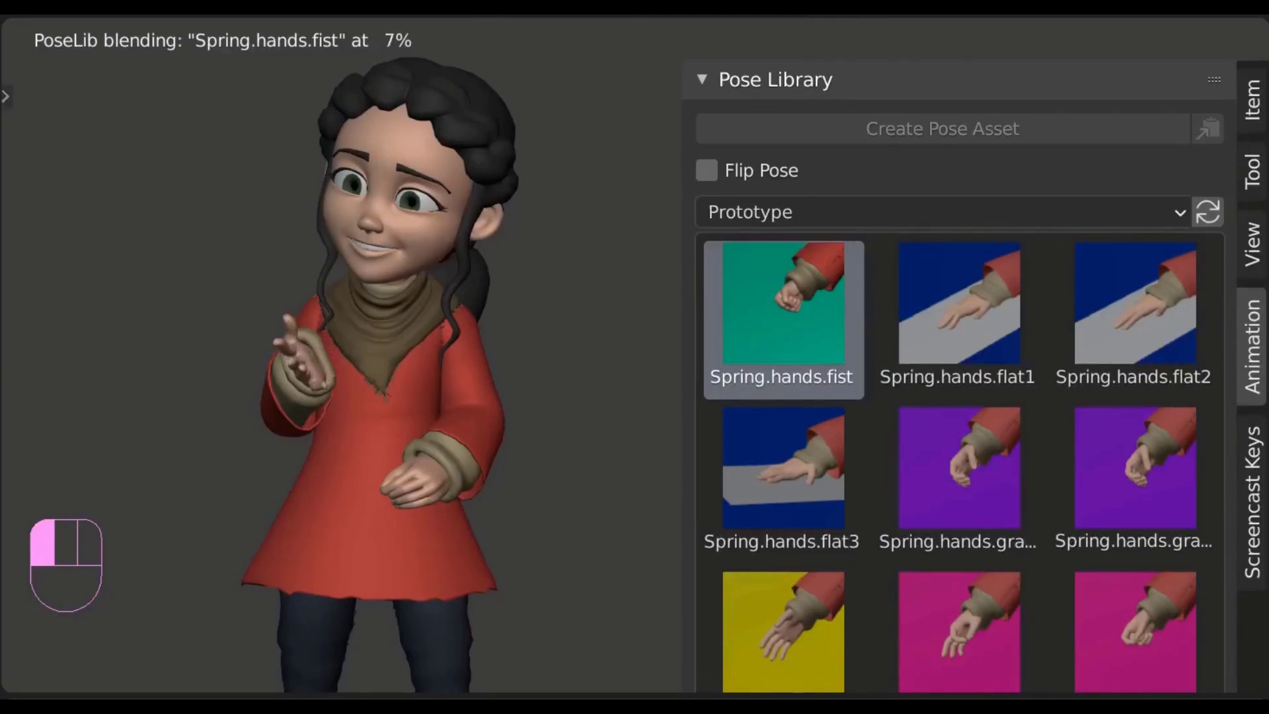
# - With Flip Pose enabled, apply flat1 mirrored and blend Spring.hands.fist to about half
pyautogui.click(706, 171)
pyautogui.click(959, 338)
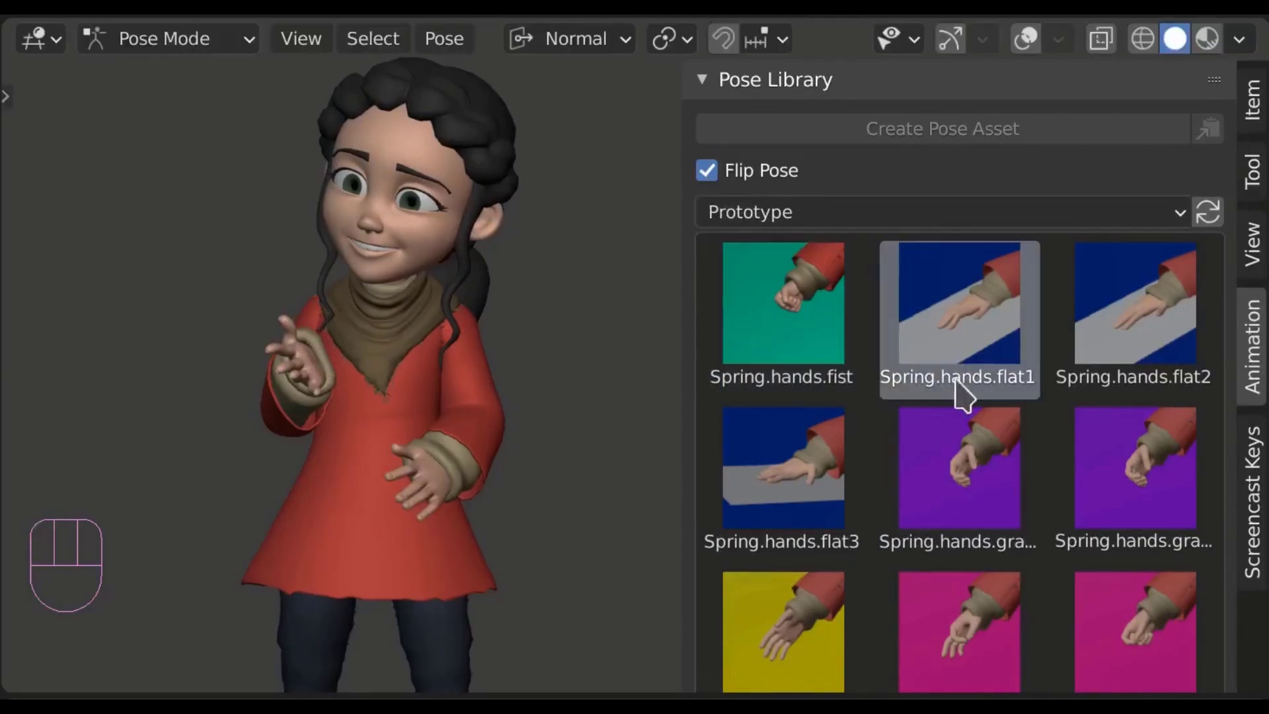
pyautogui.click(971, 476)
pyautogui.click(793, 485)
pyautogui.moveTo(738, 368); pyautogui.dragTo(793, 366)
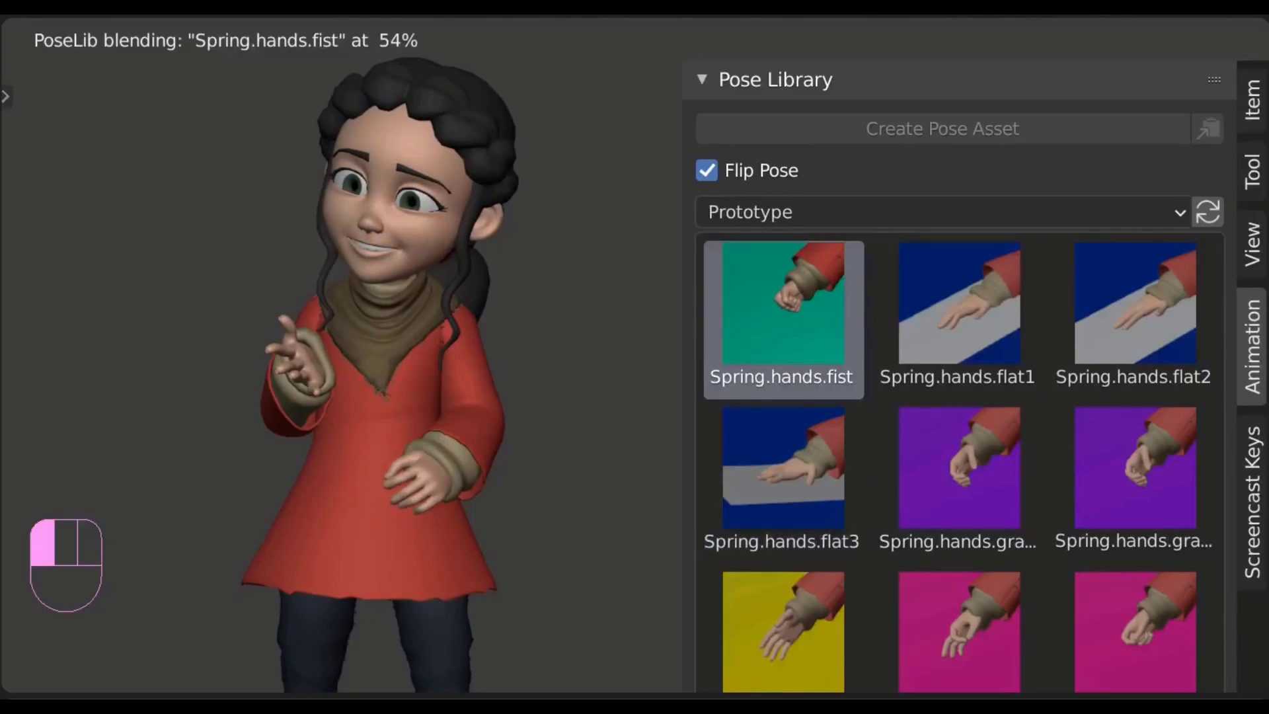
pyautogui.rightClick(764, 298)
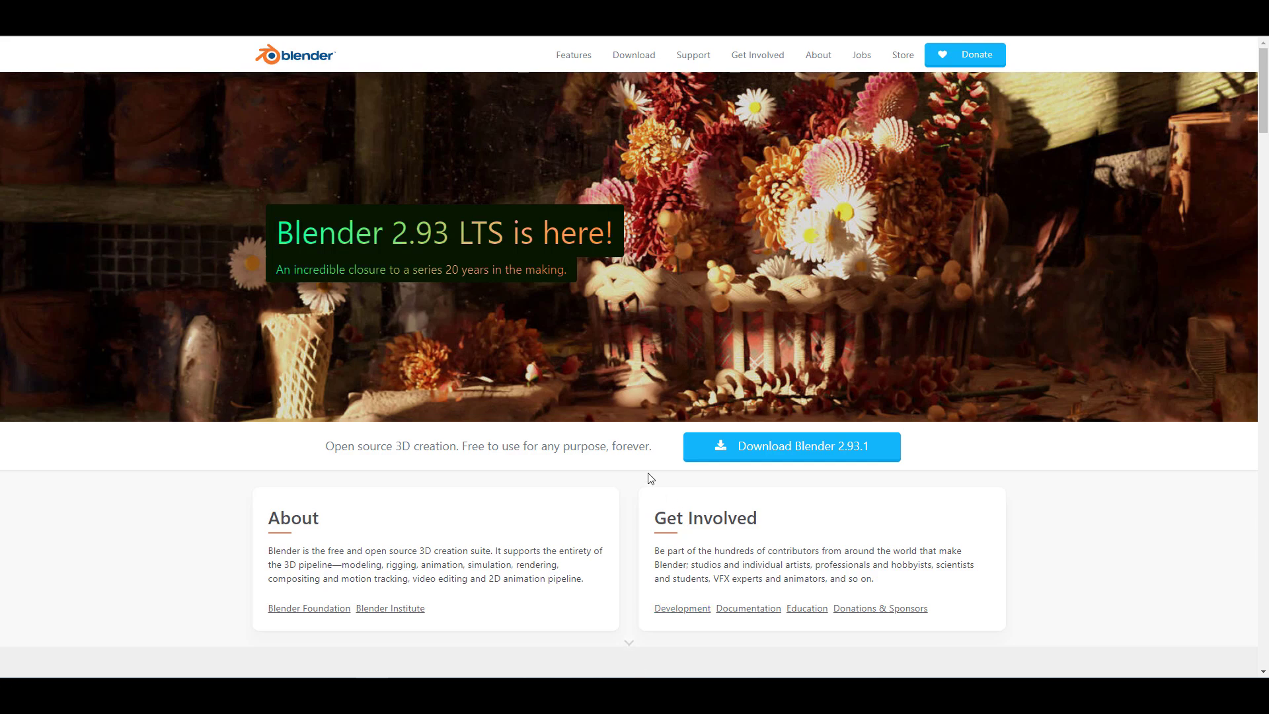
pyautogui.scroll(-15, 651, 479)
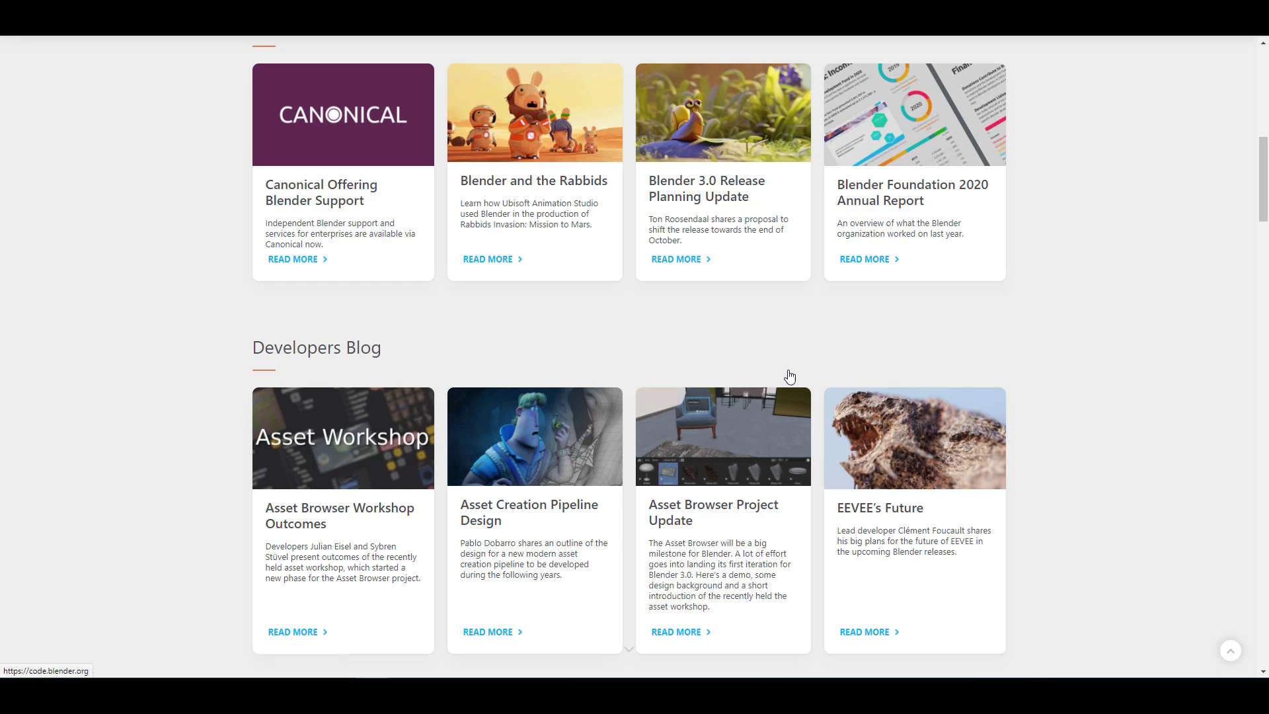
pyautogui.scroll(-2, 793, 376)
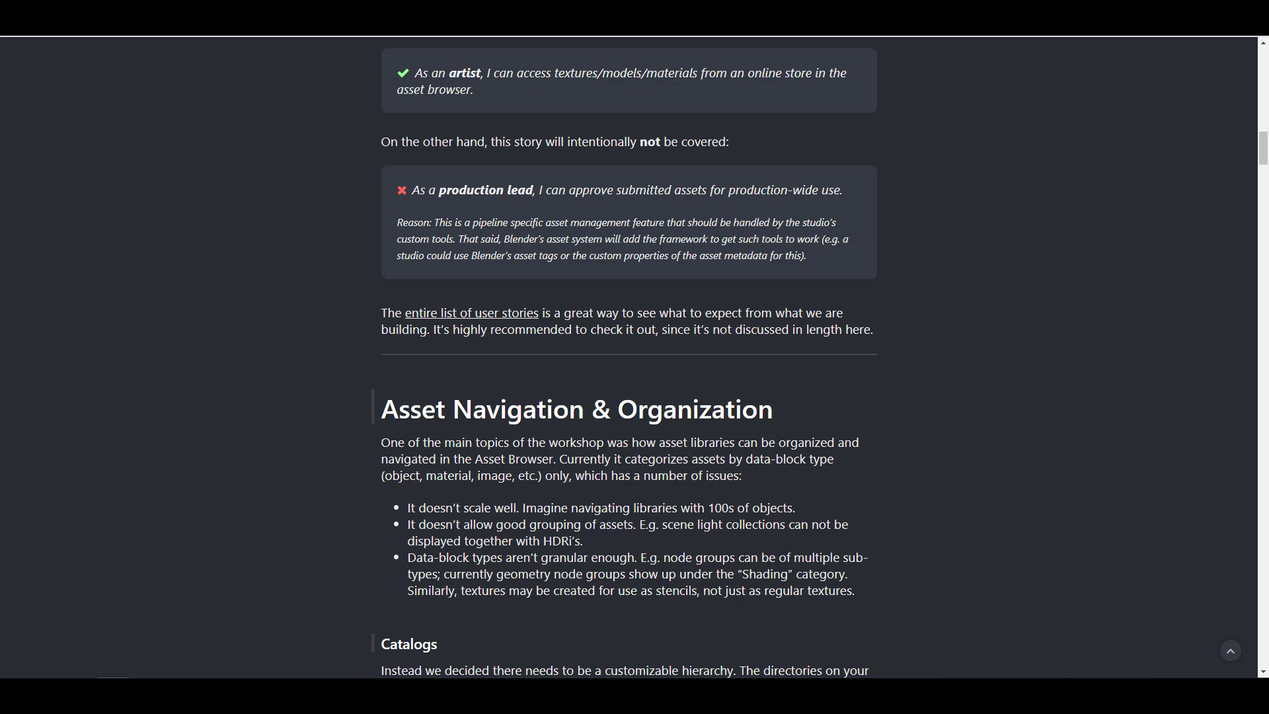
pyautogui.scroll(5, 723, 338)
pyautogui.scroll(5, 722, 337)
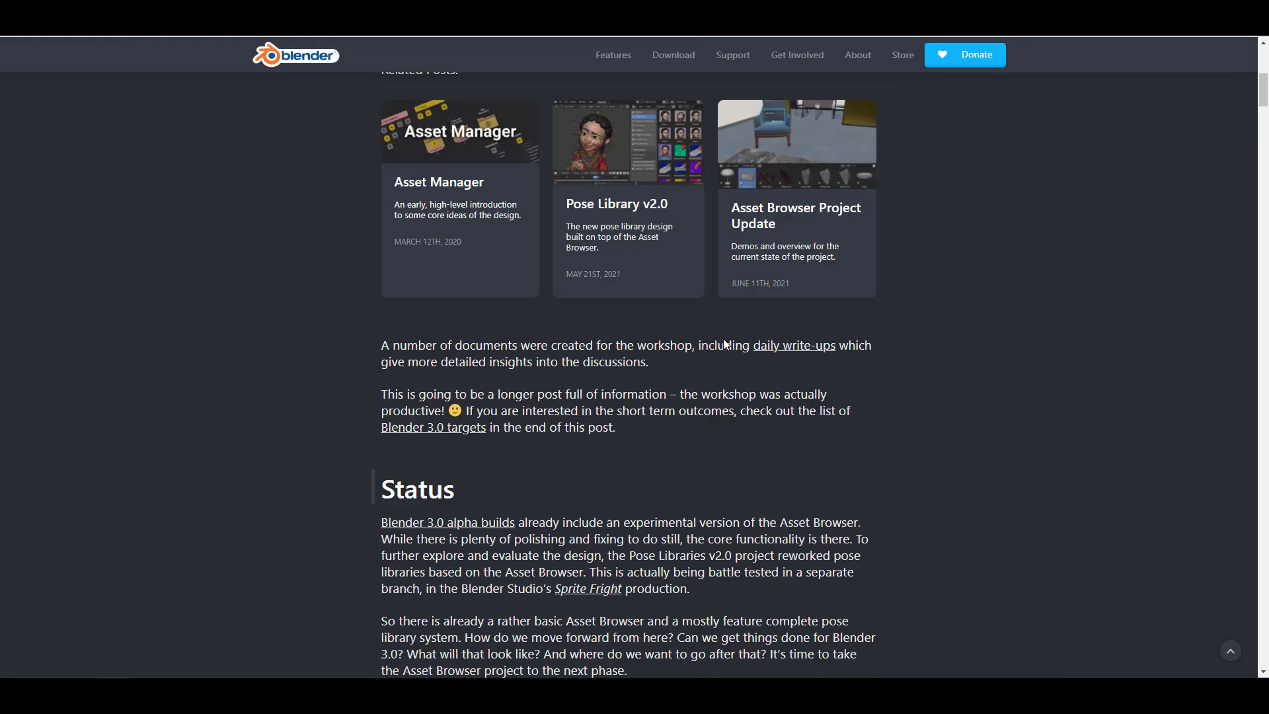
pyautogui.scroll(4, 722, 338)
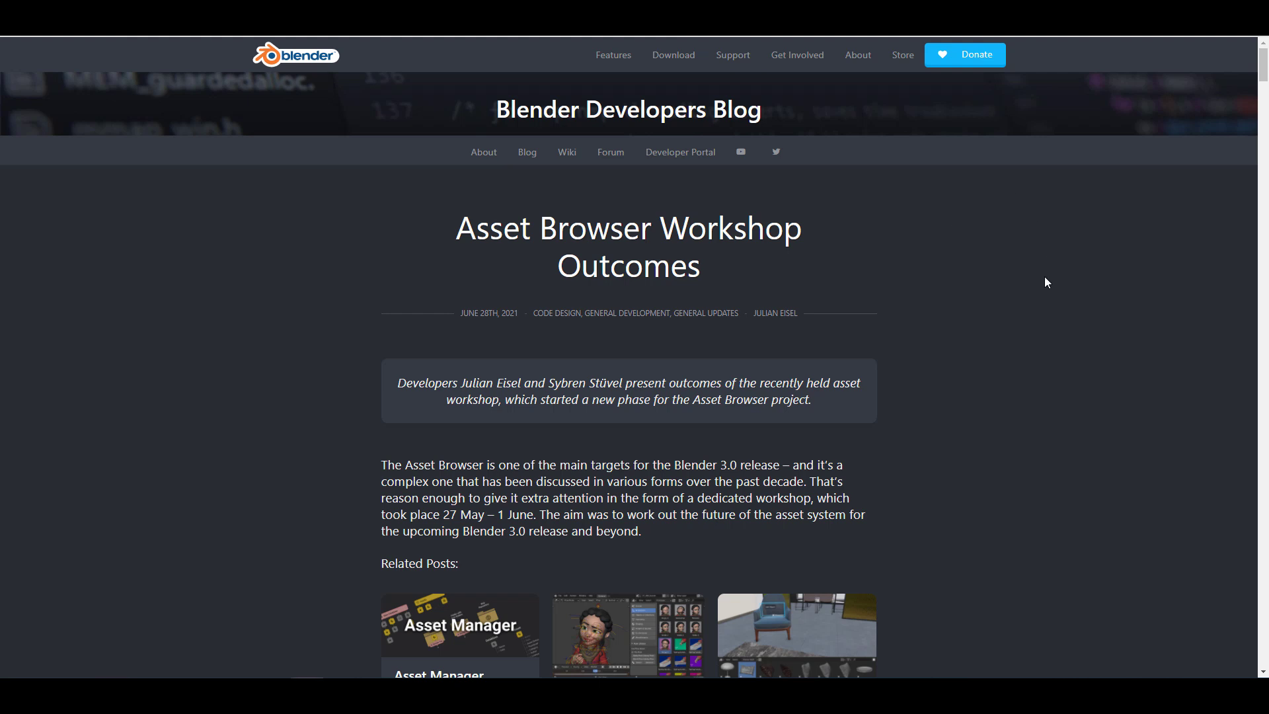
pyautogui.scroll(-2, 1044, 276)
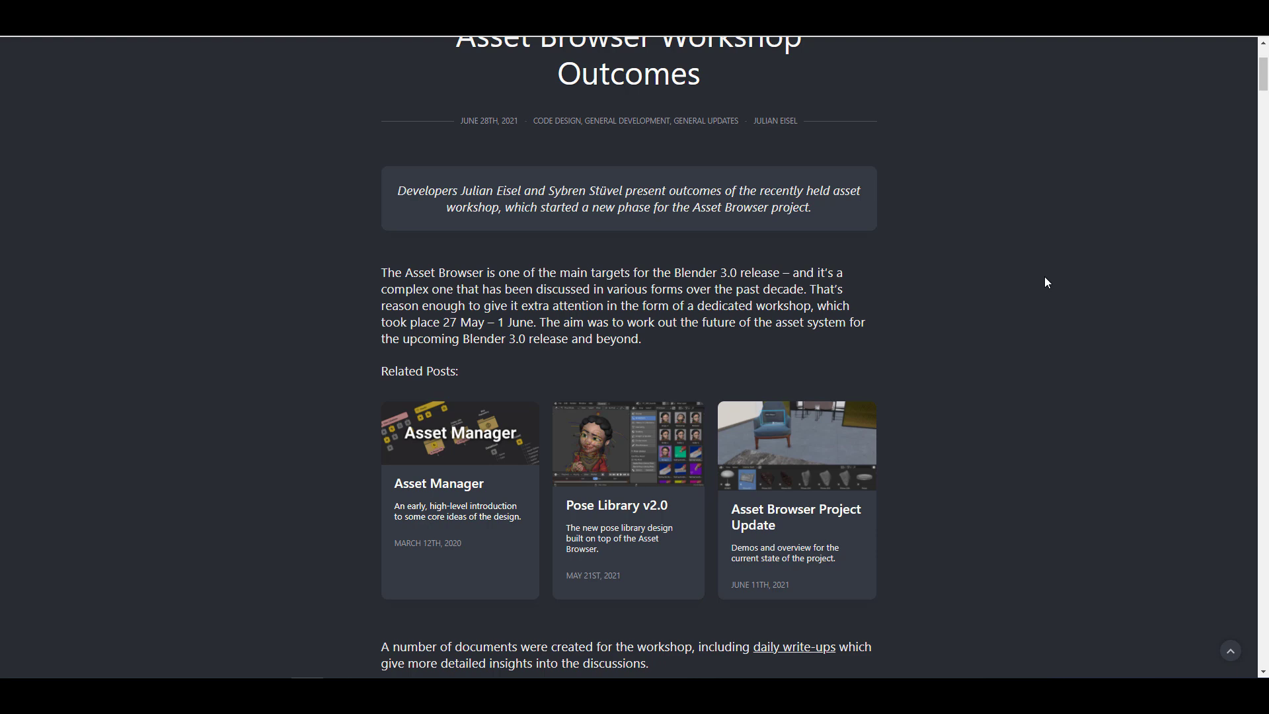
pyautogui.scroll(-3, 1043, 277)
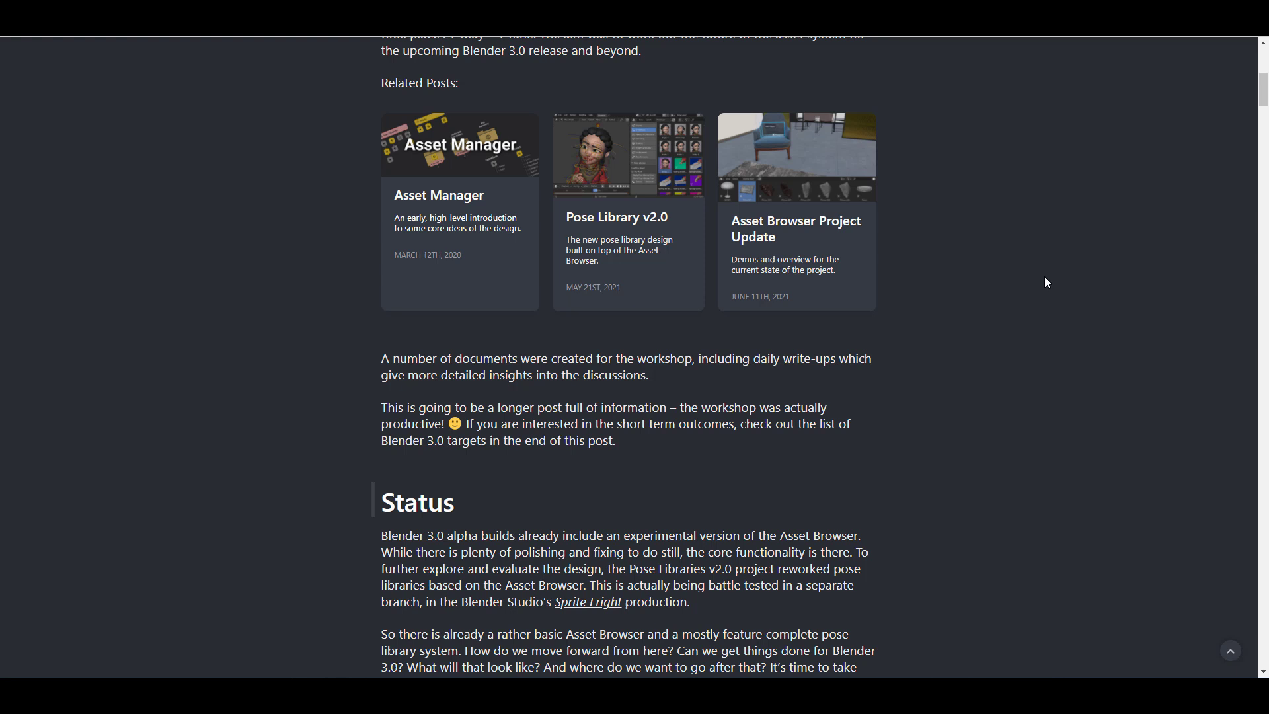
pyautogui.scroll(-3, 881, 339)
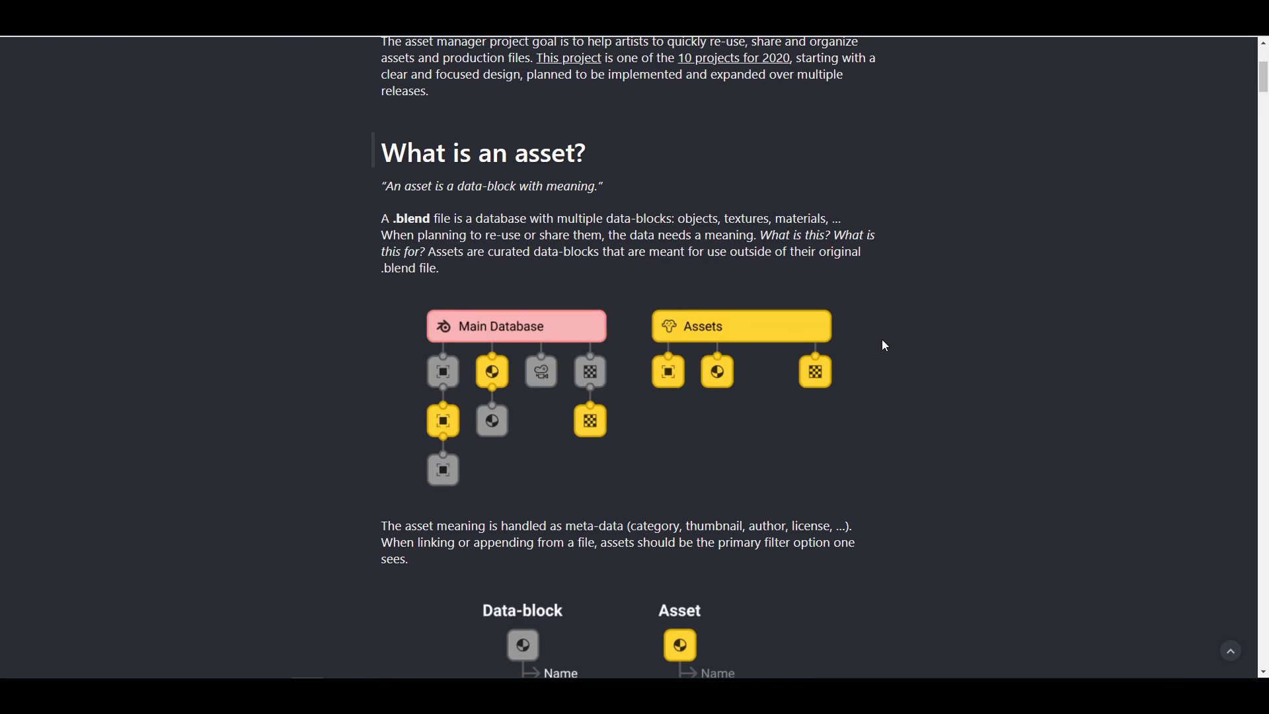
pyautogui.scroll(-2, 882, 339)
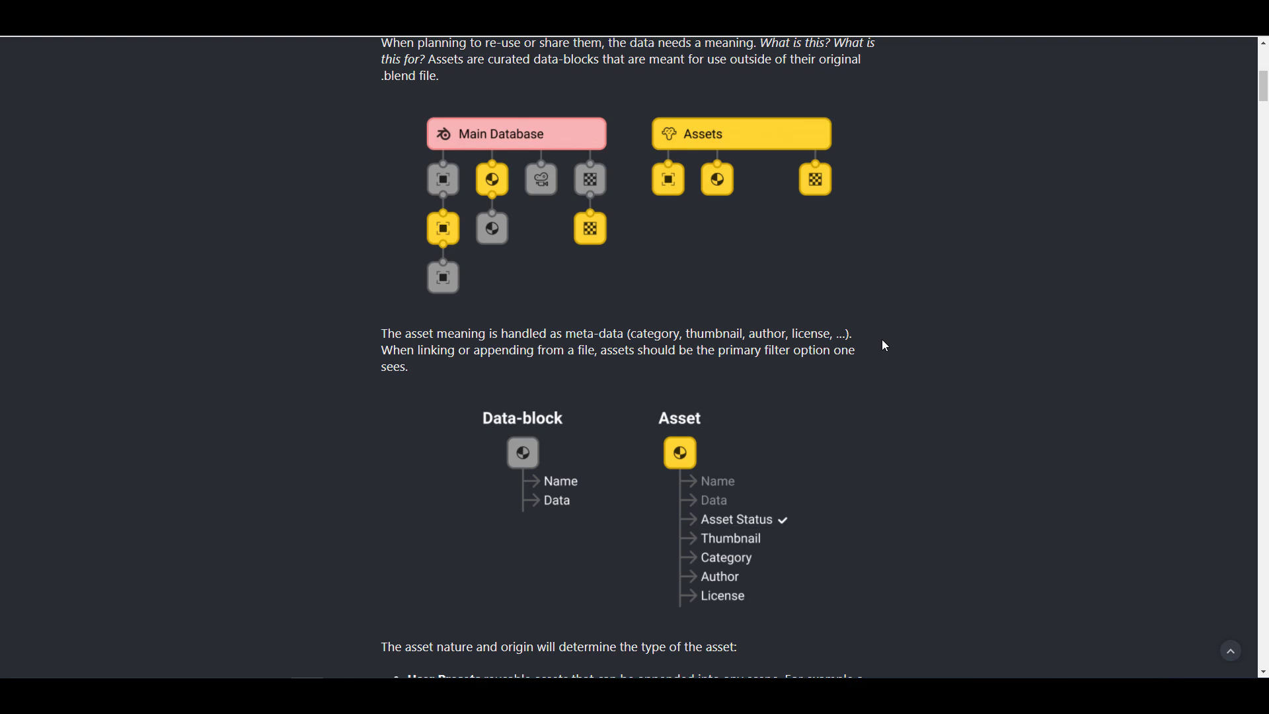
pyautogui.scroll(-3, 882, 339)
pyautogui.scroll(-5, 881, 339)
pyautogui.scroll(-2, 882, 339)
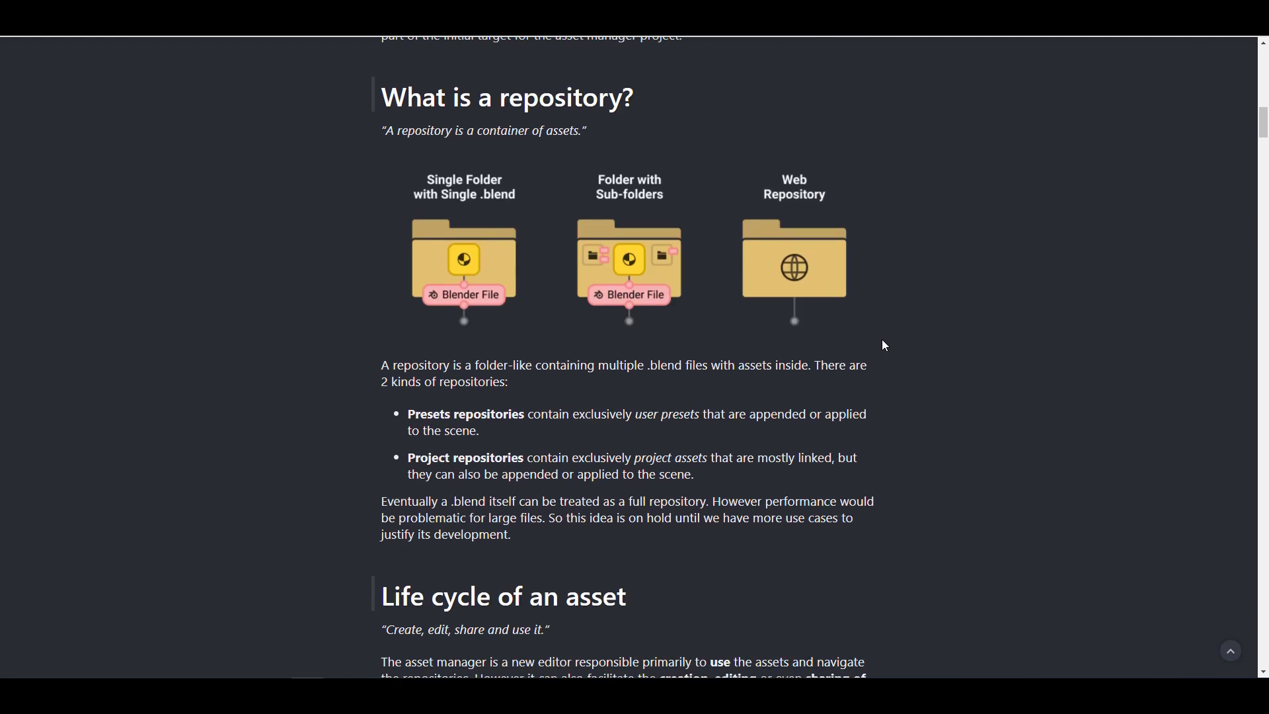
pyautogui.scroll(2, 882, 339)
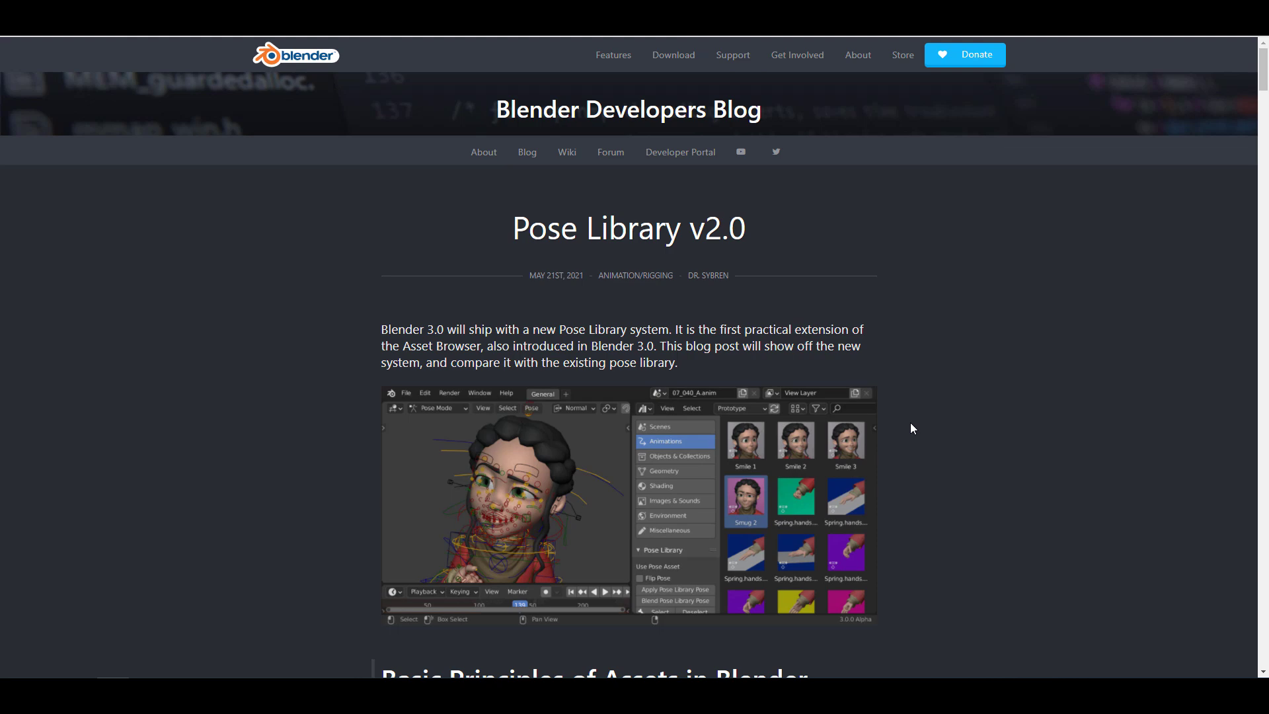
pyautogui.scroll(-3, 910, 423)
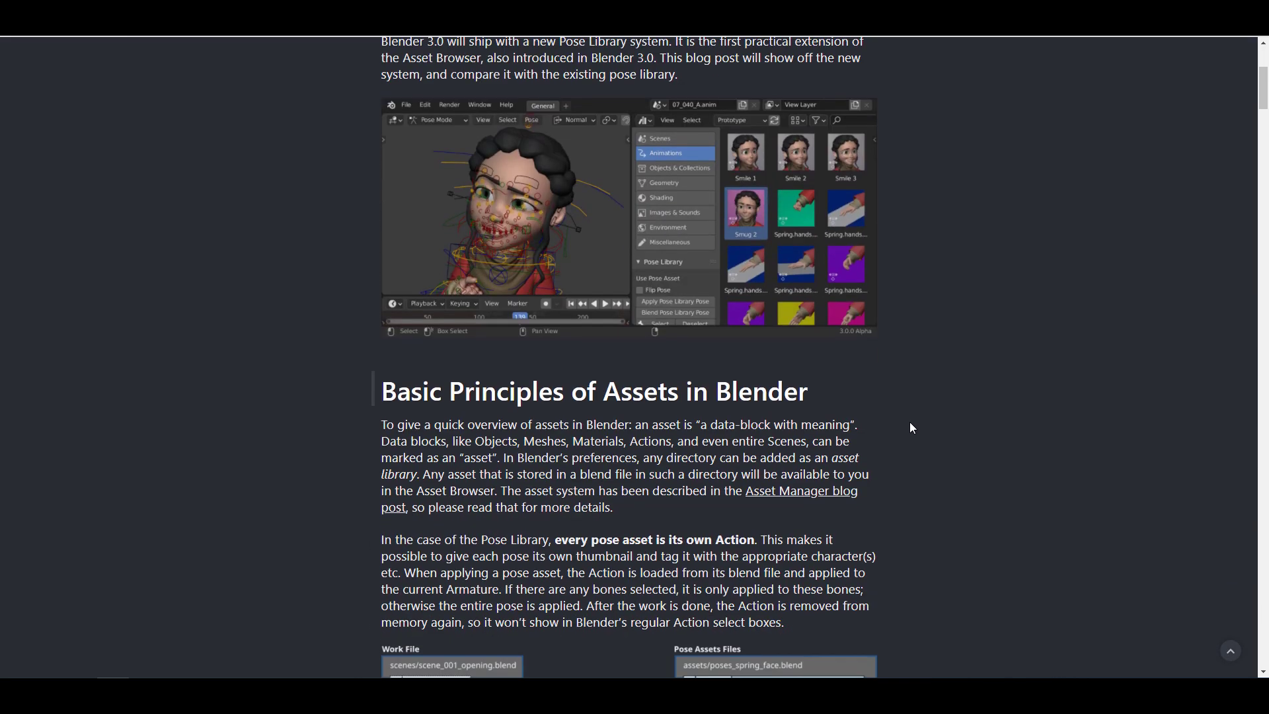
pyautogui.scroll(-3, 909, 421)
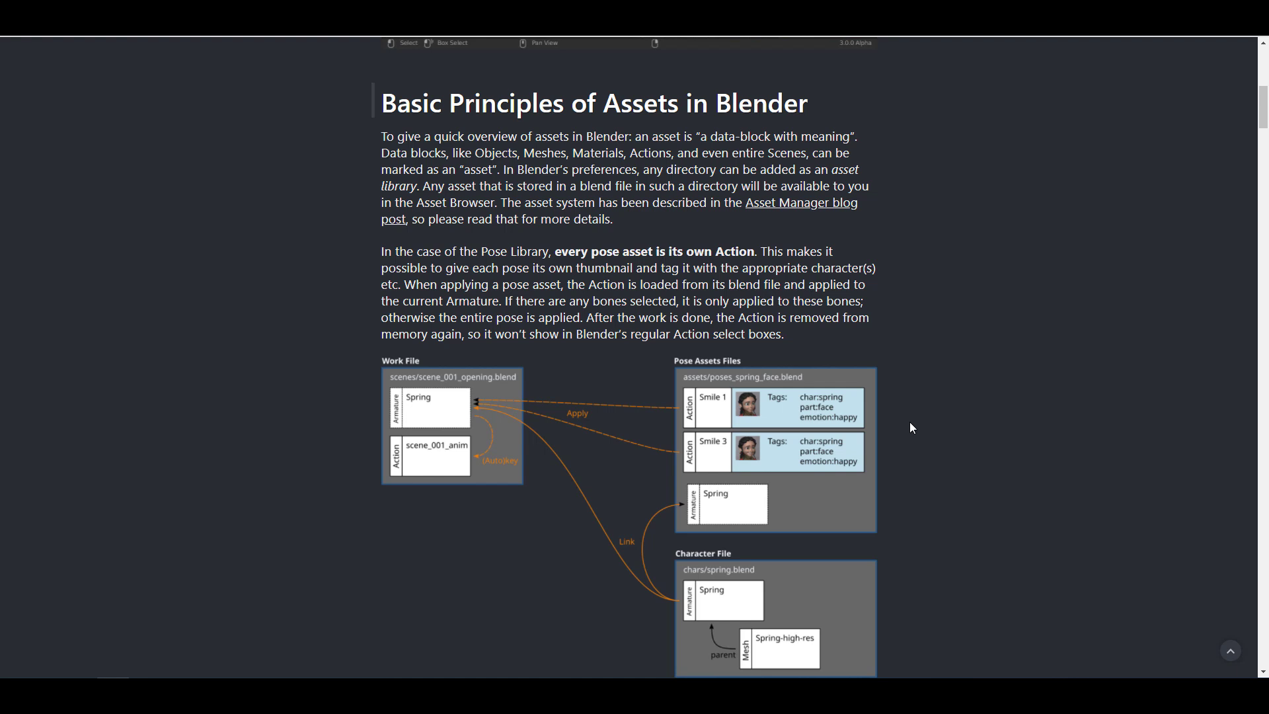
# - Open the Asset Browser Project Update post on the Blender Developers Blog
pyautogui.click(849, 204)
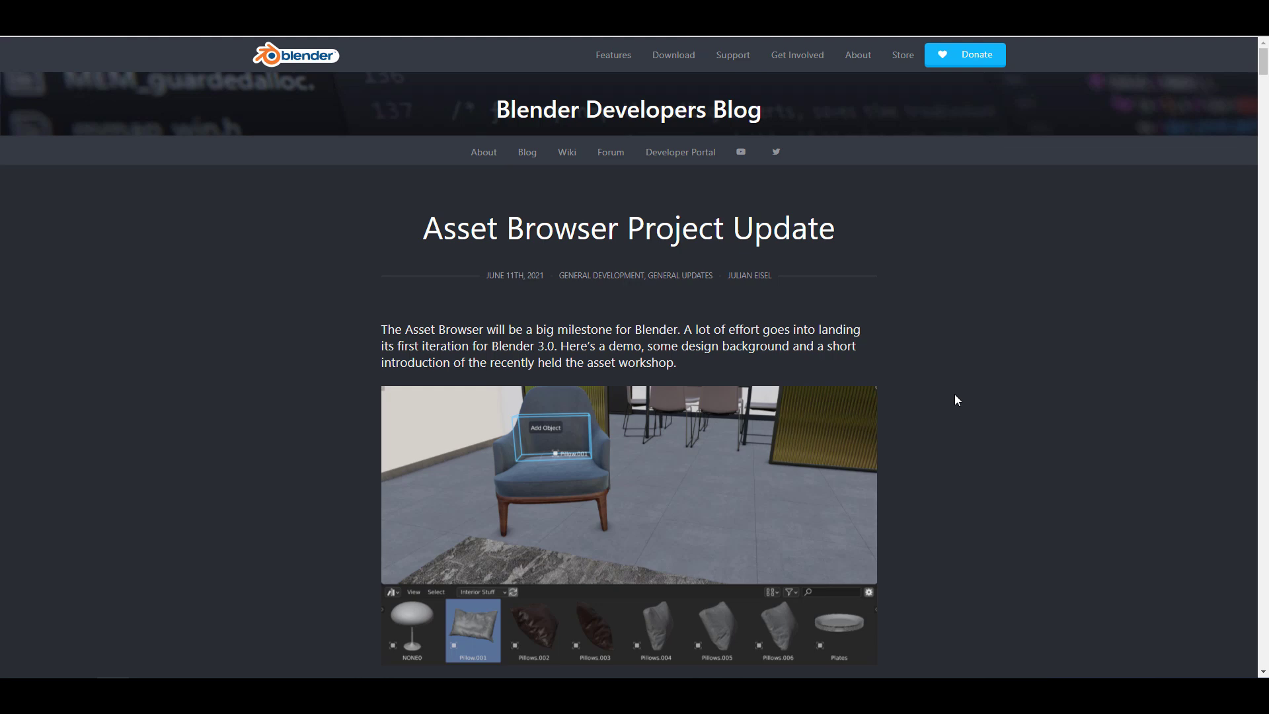
pyautogui.scroll(-2, 955, 393)
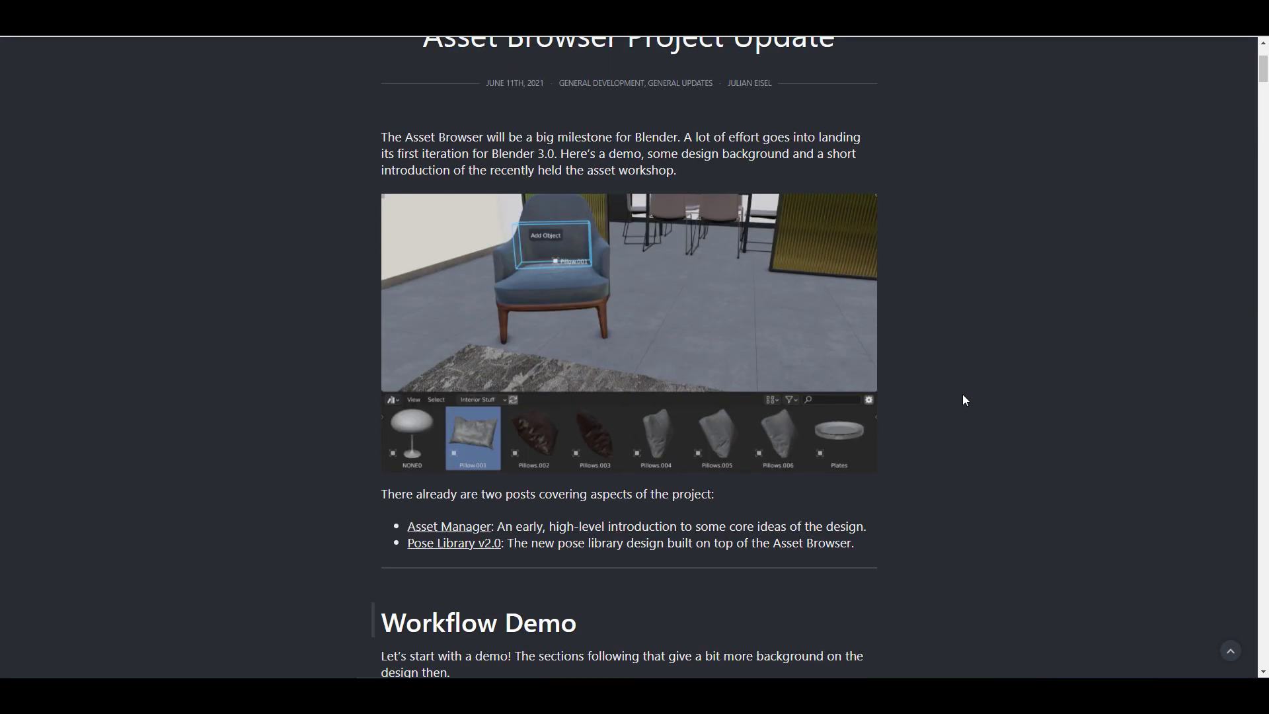
pyautogui.scroll(2, 963, 394)
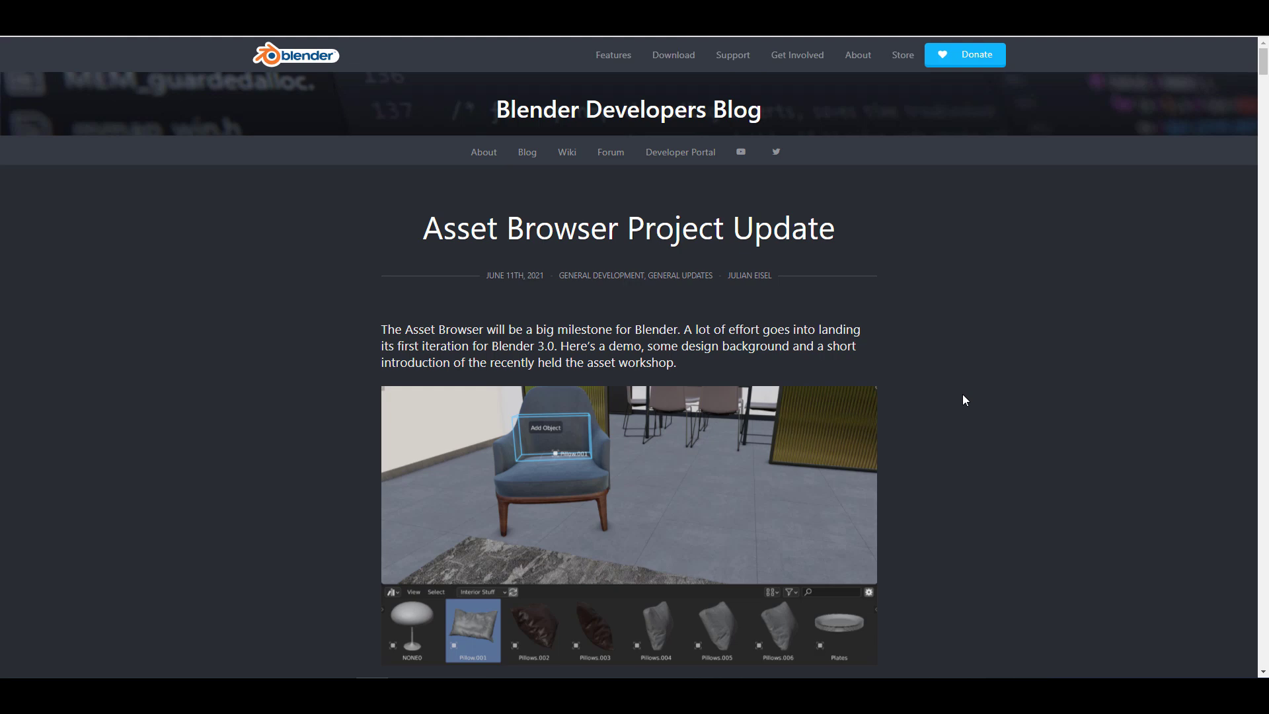
pyautogui.scroll(-4, 994, 413)
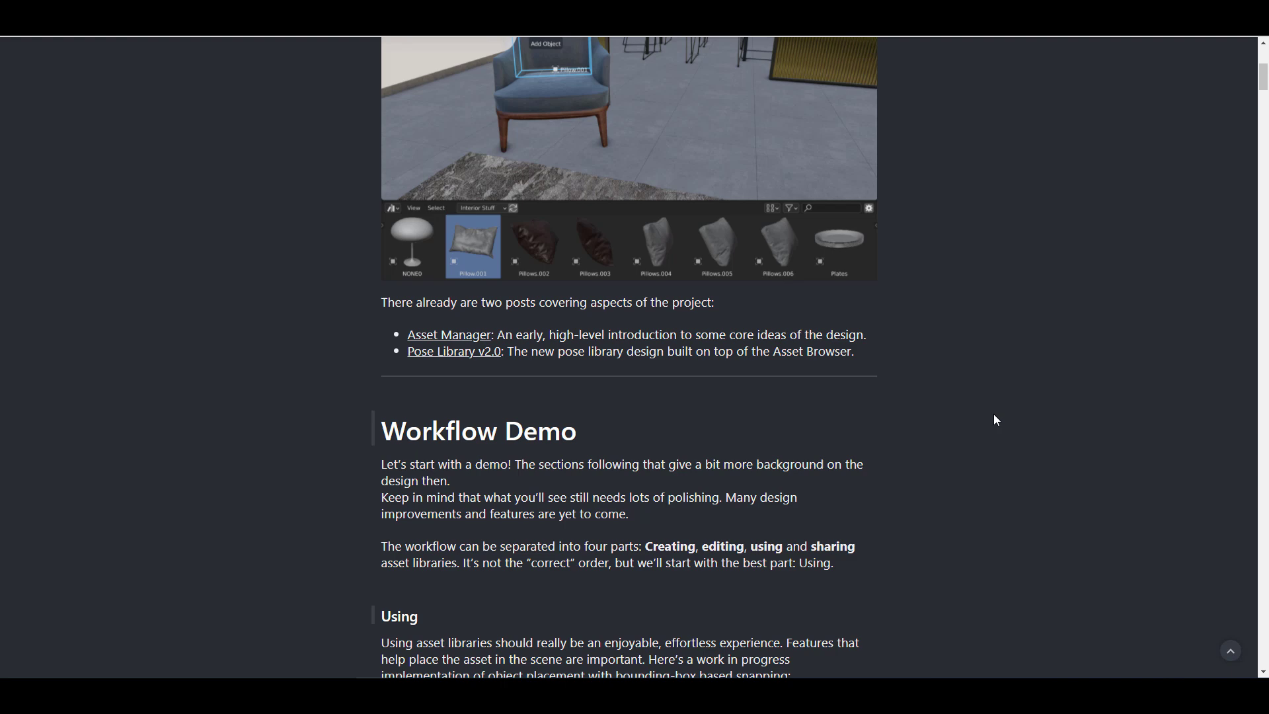
pyautogui.scroll(-5, 993, 413)
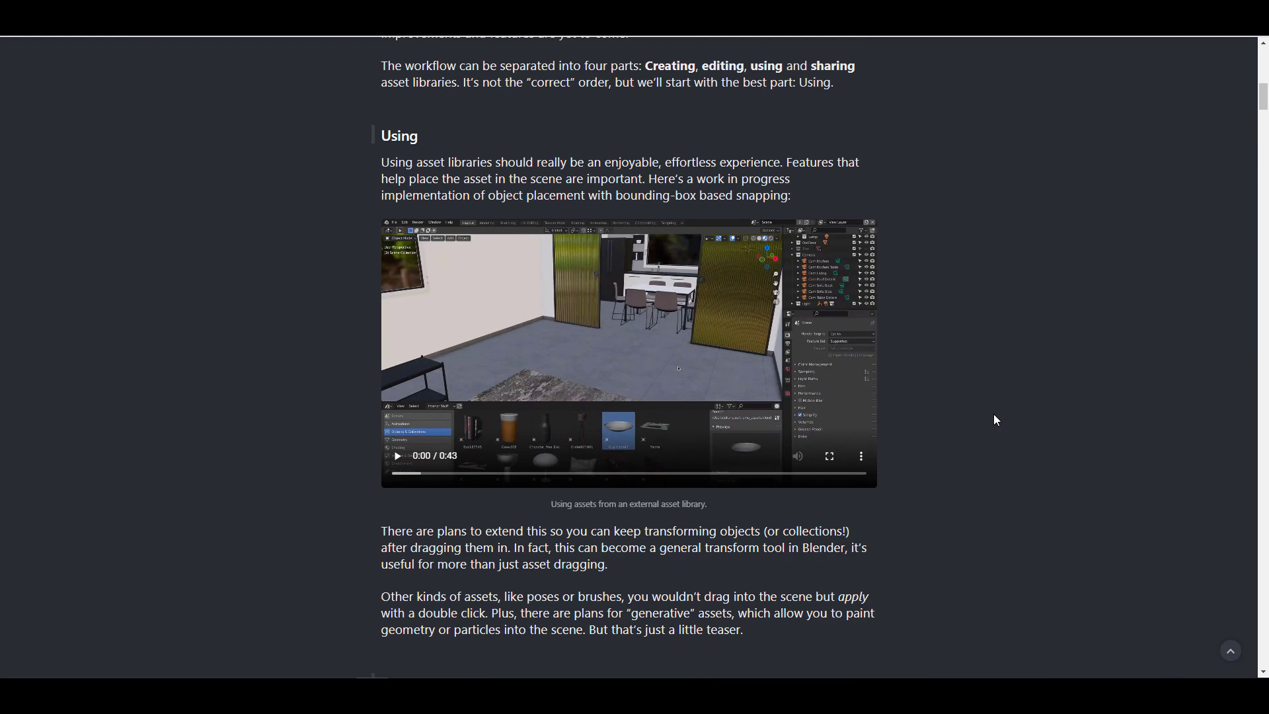
pyautogui.scroll(-3, 993, 413)
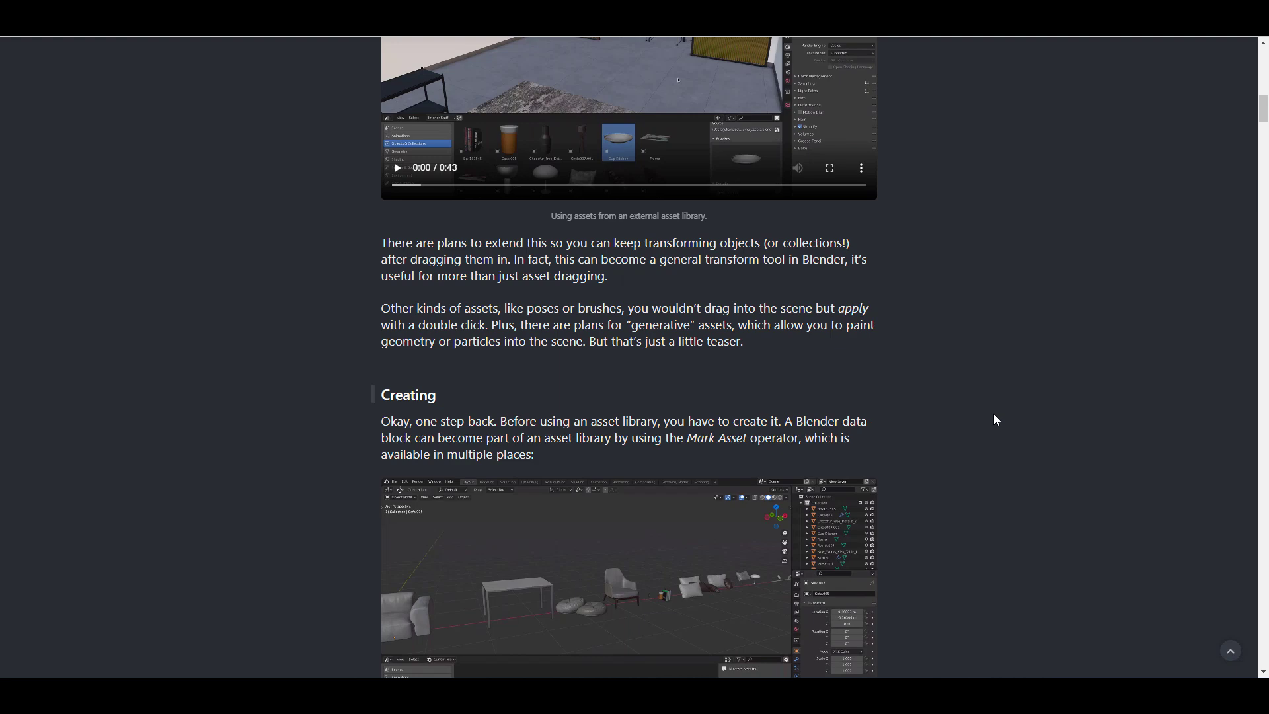
pyautogui.scroll(-3, 993, 413)
pyautogui.scroll(-3, 993, 414)
pyautogui.scroll(-2, 993, 413)
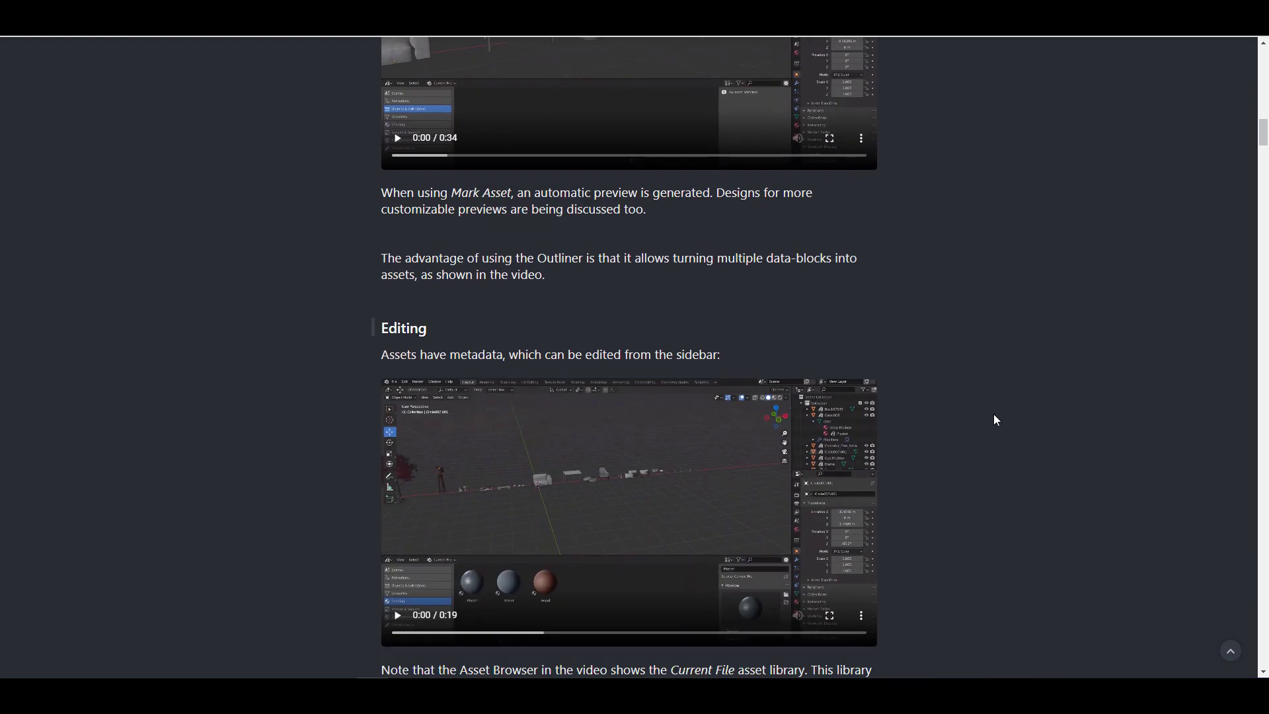
pyautogui.scroll(2, 994, 413)
pyautogui.scroll(-1, 993, 413)
pyautogui.scroll(-1, 993, 413)
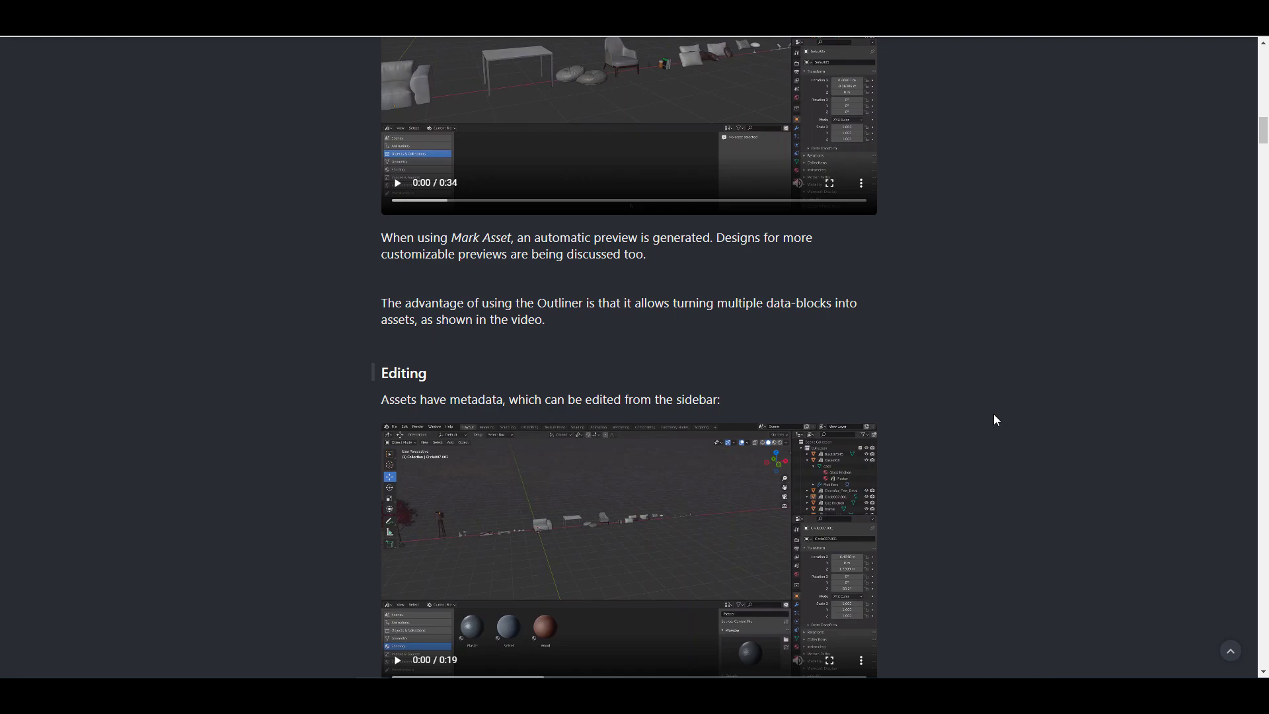
pyautogui.scroll(-6, 993, 414)
pyautogui.scroll(-5, 993, 414)
pyautogui.scroll(-3, 993, 413)
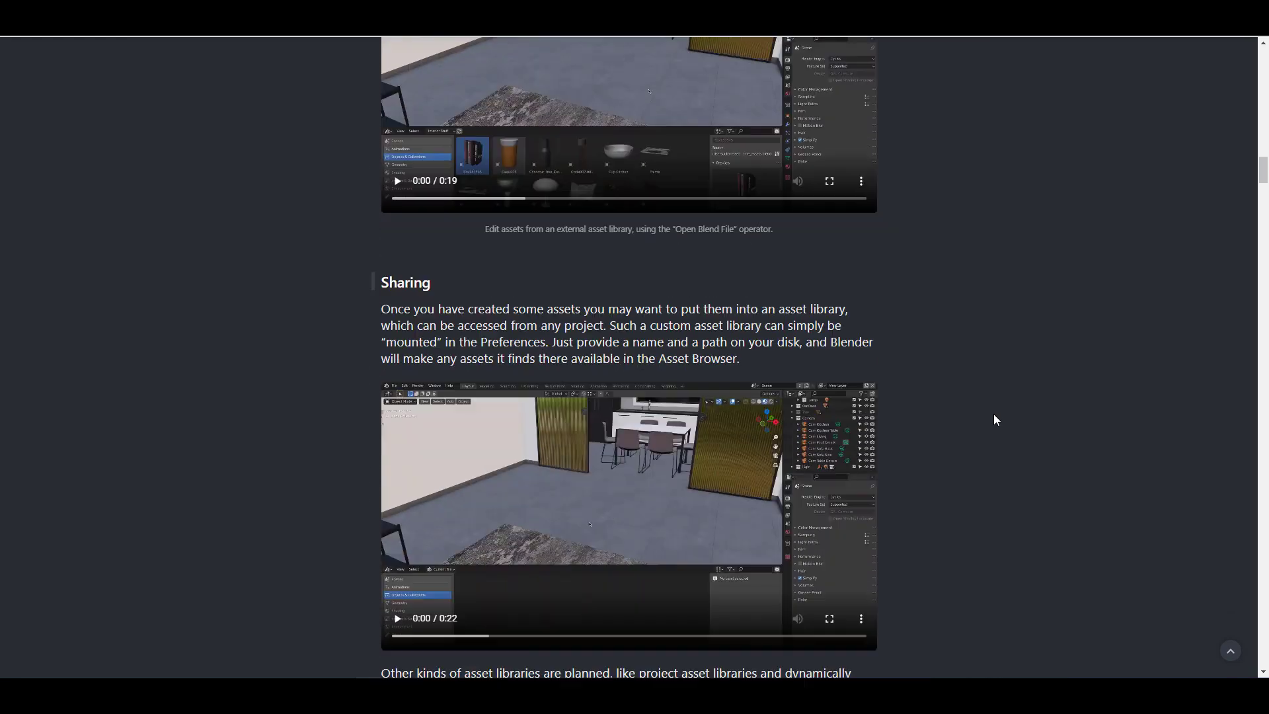
pyautogui.scroll(-3, 994, 414)
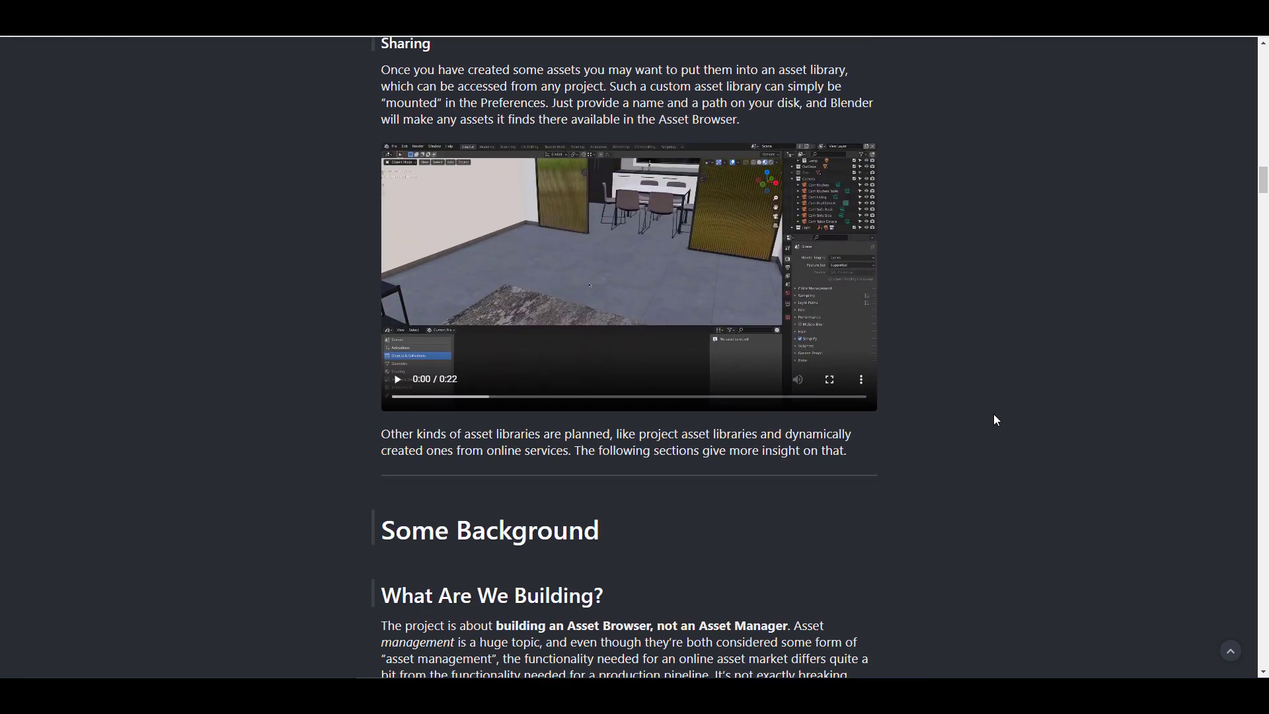
pyautogui.scroll(2, 993, 413)
pyautogui.scroll(-5, 994, 414)
pyautogui.scroll(-3, 993, 413)
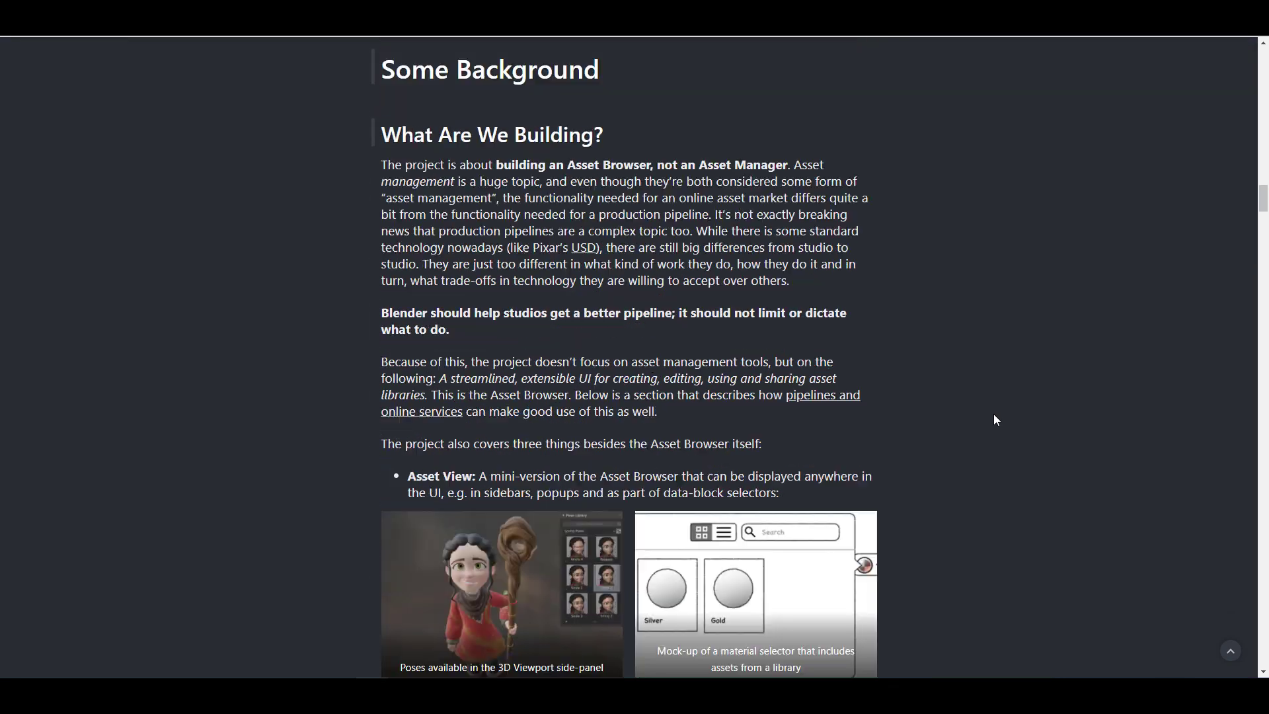
pyautogui.scroll(-3, 993, 413)
pyautogui.scroll(-4, 993, 413)
pyautogui.scroll(1, 994, 413)
pyautogui.scroll(-4, 994, 414)
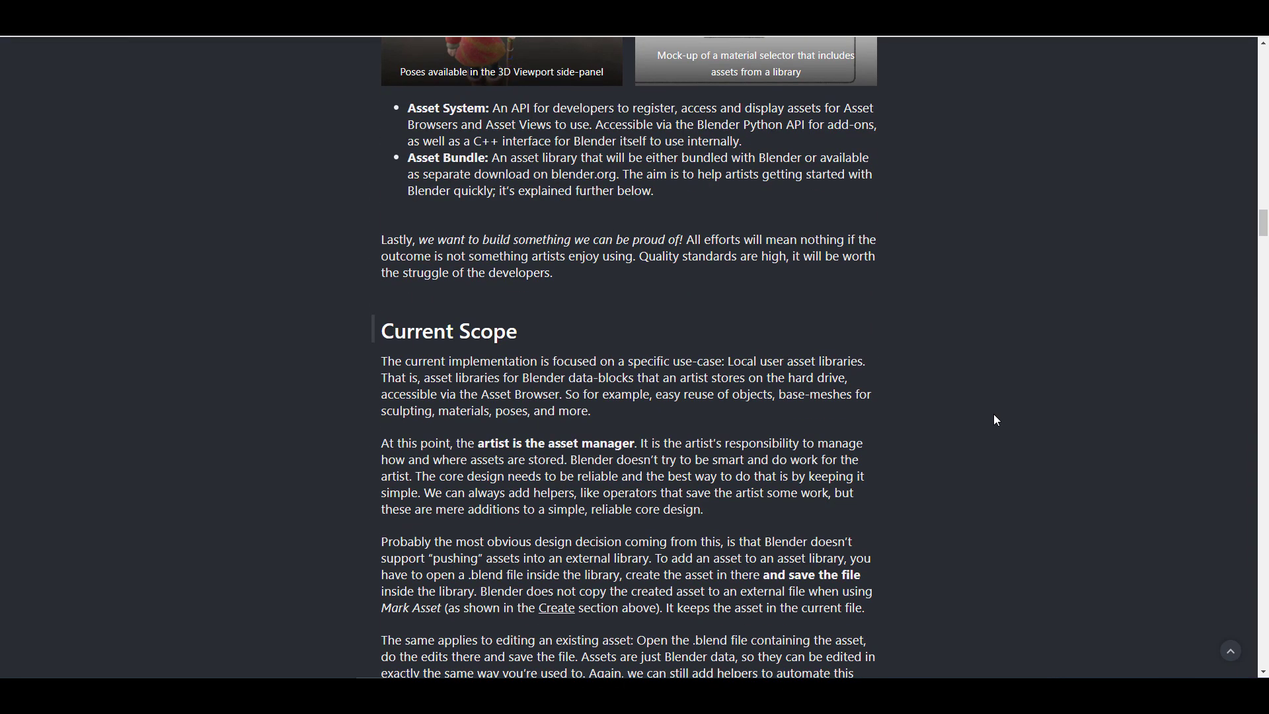
pyautogui.scroll(-2, 993, 410)
pyautogui.scroll(-1, 987, 391)
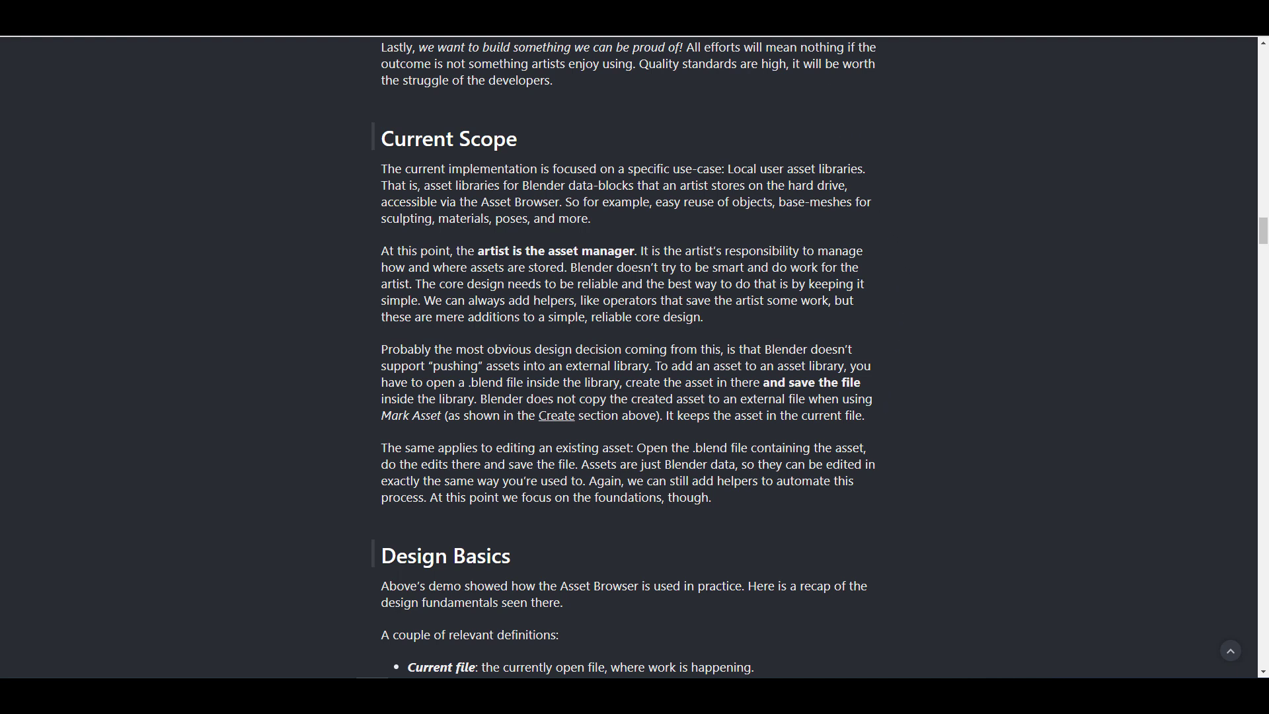
pyautogui.scroll(15, 994, 409)
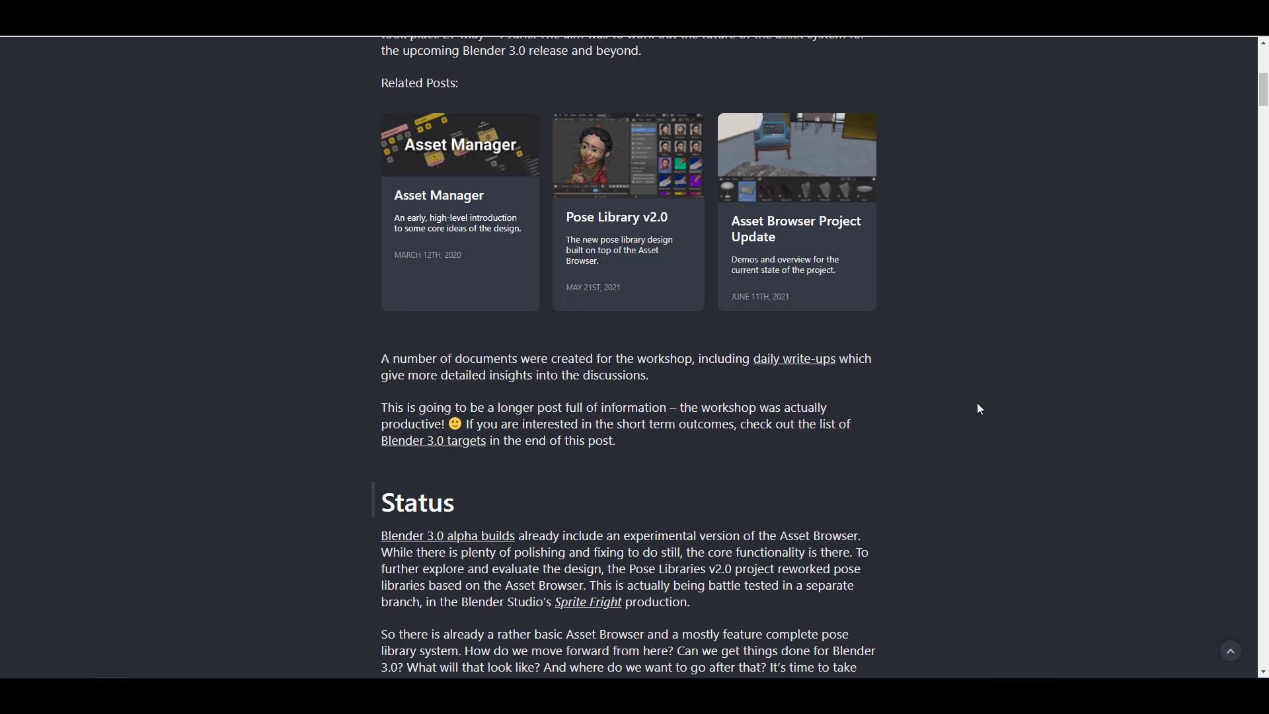
pyautogui.scroll(6, 976, 403)
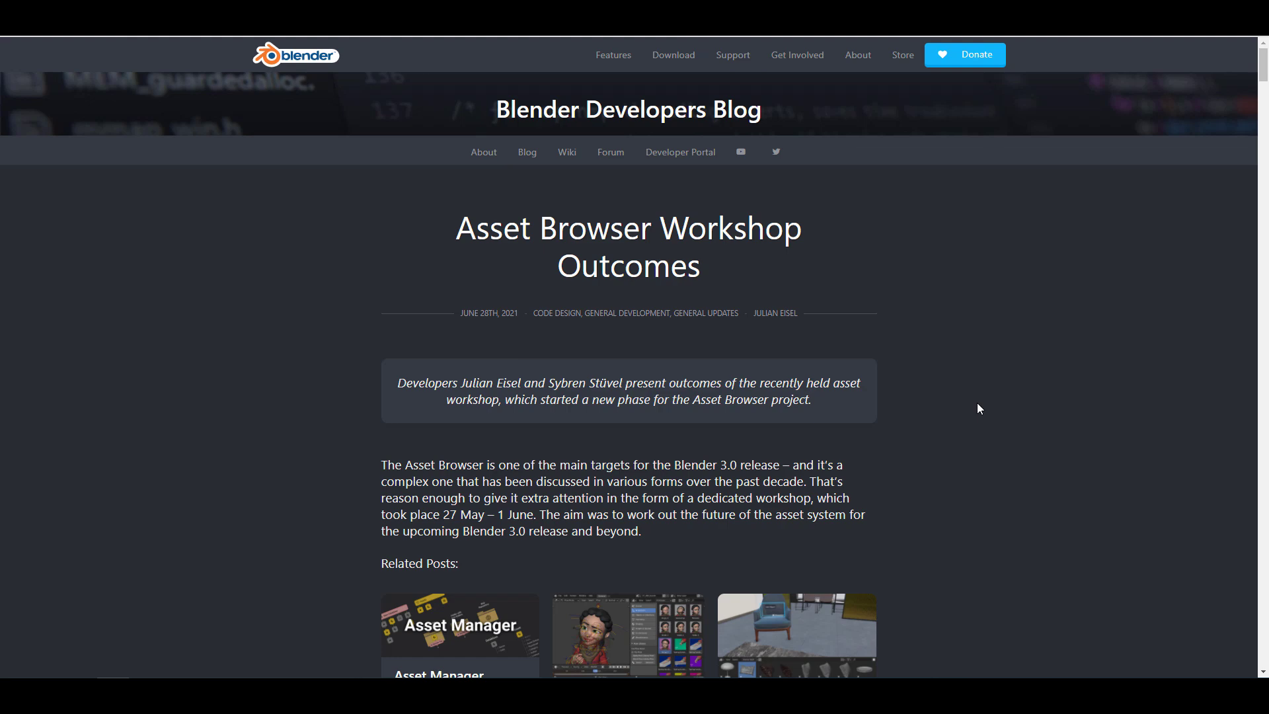
pyautogui.scroll(-6, 977, 403)
pyautogui.scroll(-3, 976, 403)
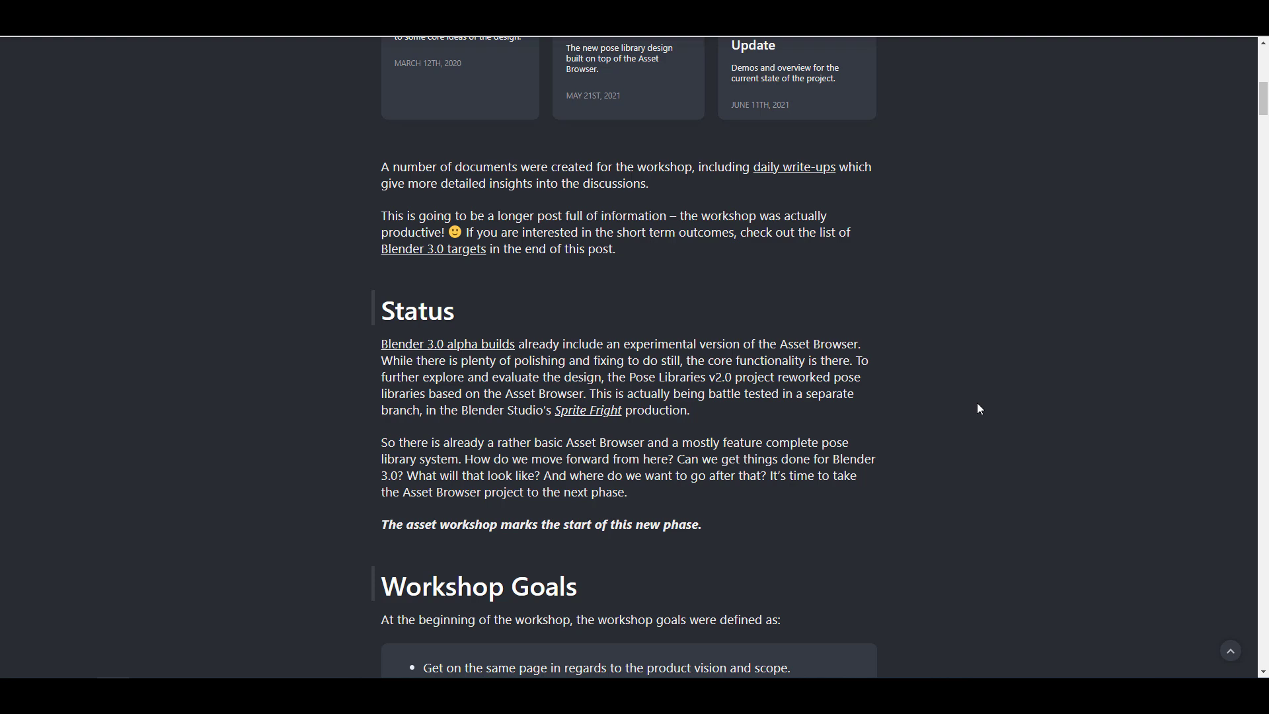
pyautogui.scroll(-2, 976, 402)
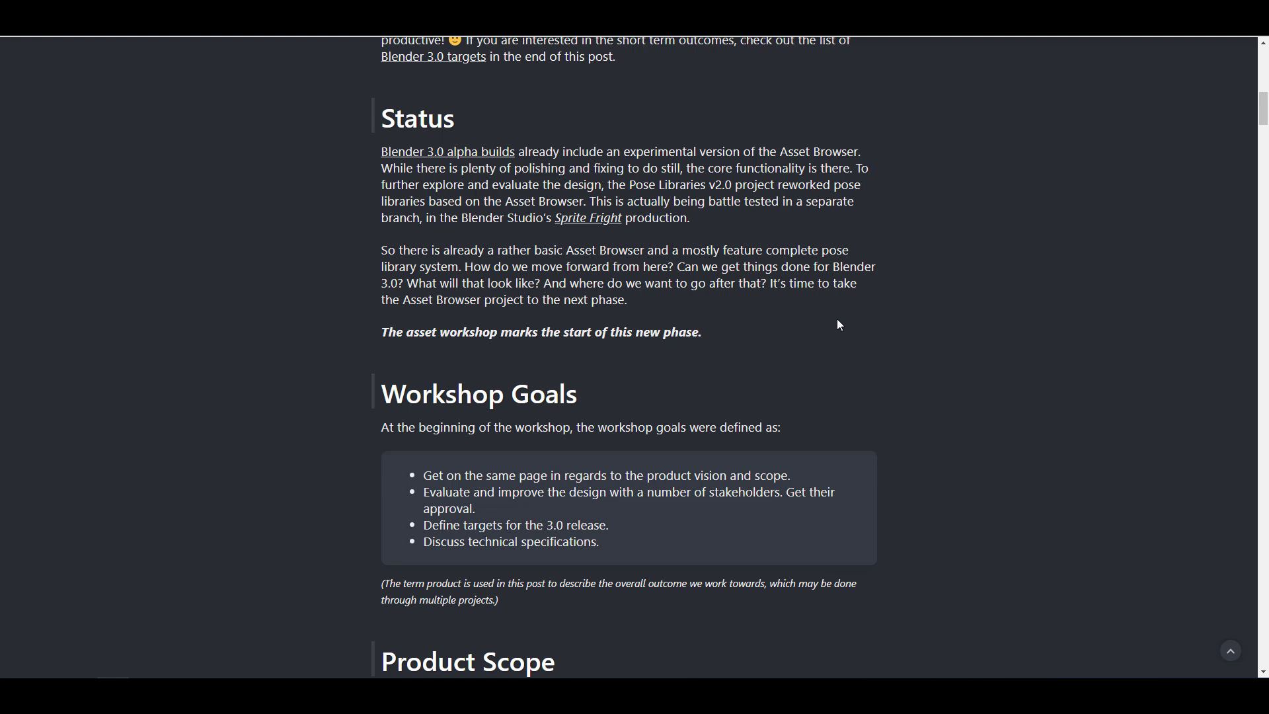
pyautogui.hotkey('ctrl', 'Tab')
pyautogui.scroll(-2, 710, 262)
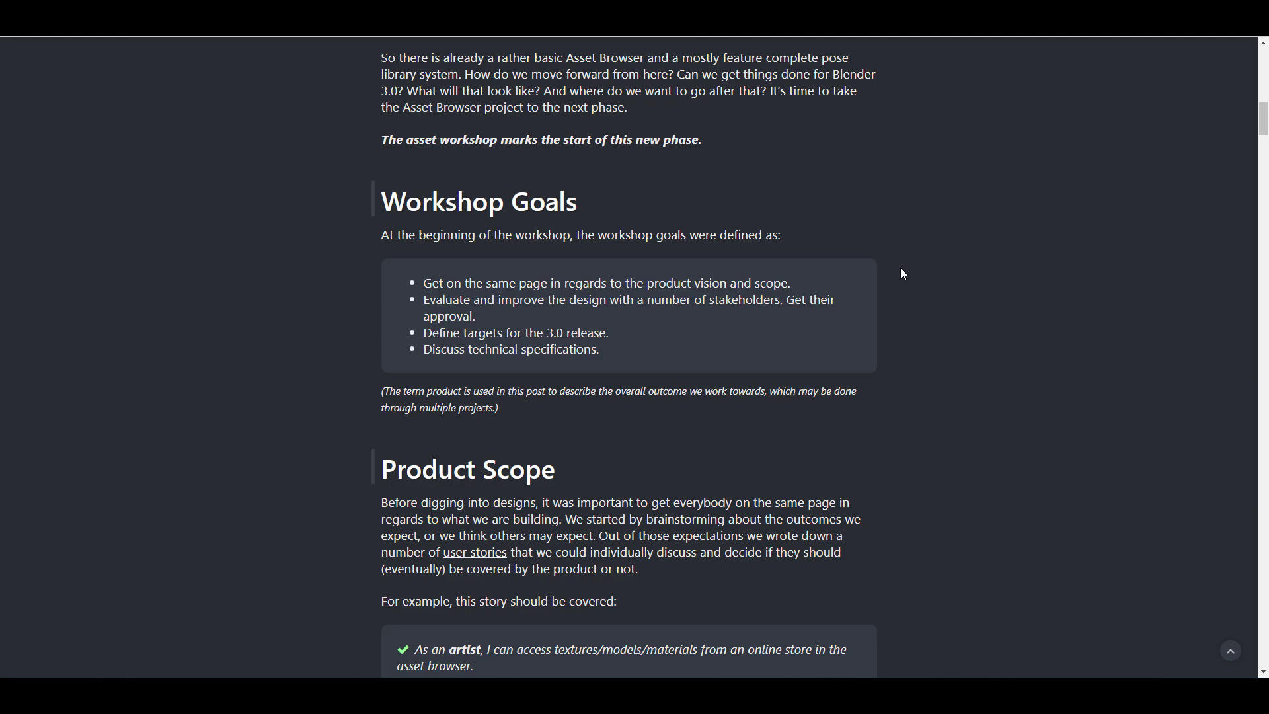
pyautogui.scroll(-2, 900, 268)
pyautogui.scroll(5, 901, 269)
pyautogui.scroll(-2, 900, 267)
pyautogui.scroll(-2, 901, 268)
pyautogui.scroll(-3, 900, 268)
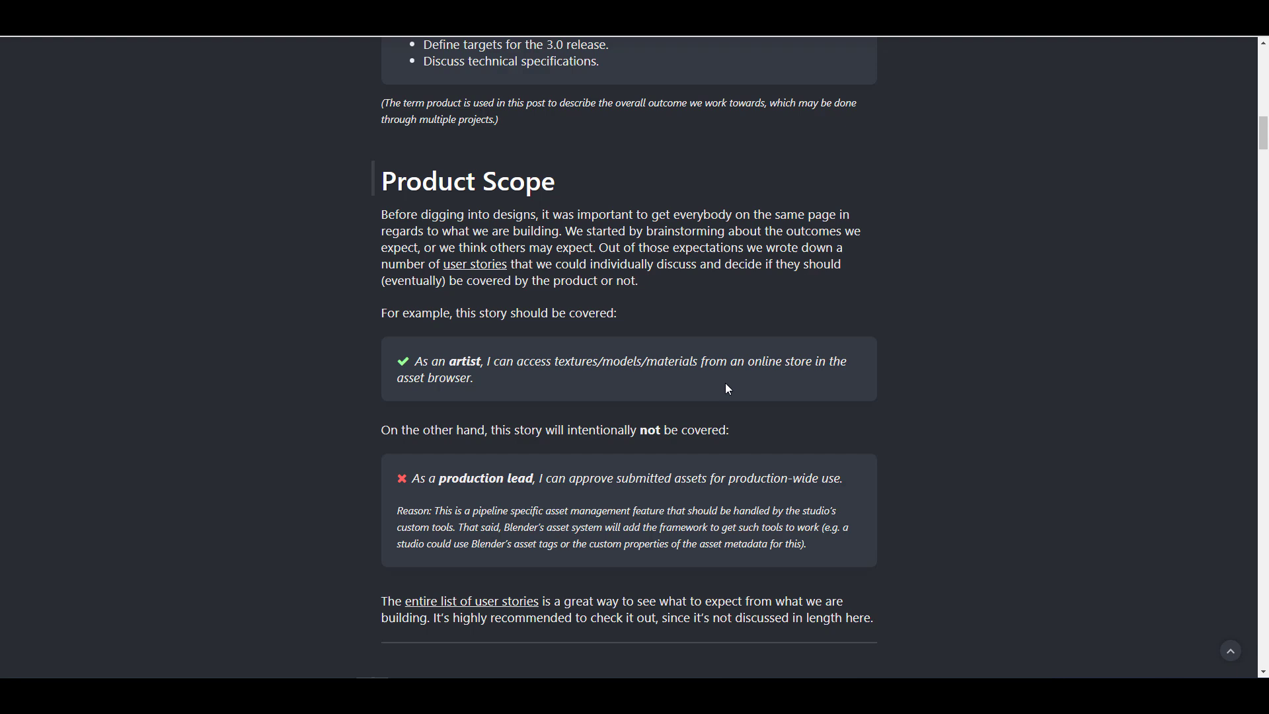
pyautogui.scroll(-3, 727, 387)
pyautogui.scroll(-2, 727, 387)
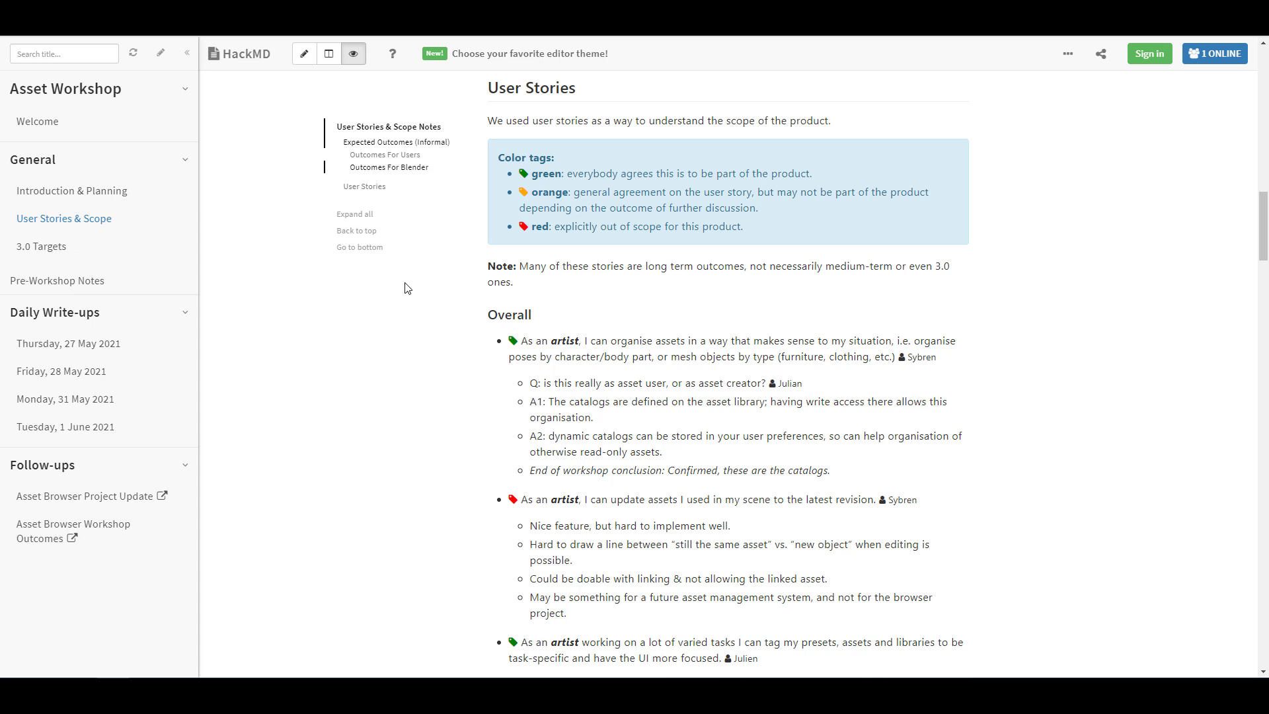
pyautogui.scroll(-3, 404, 287)
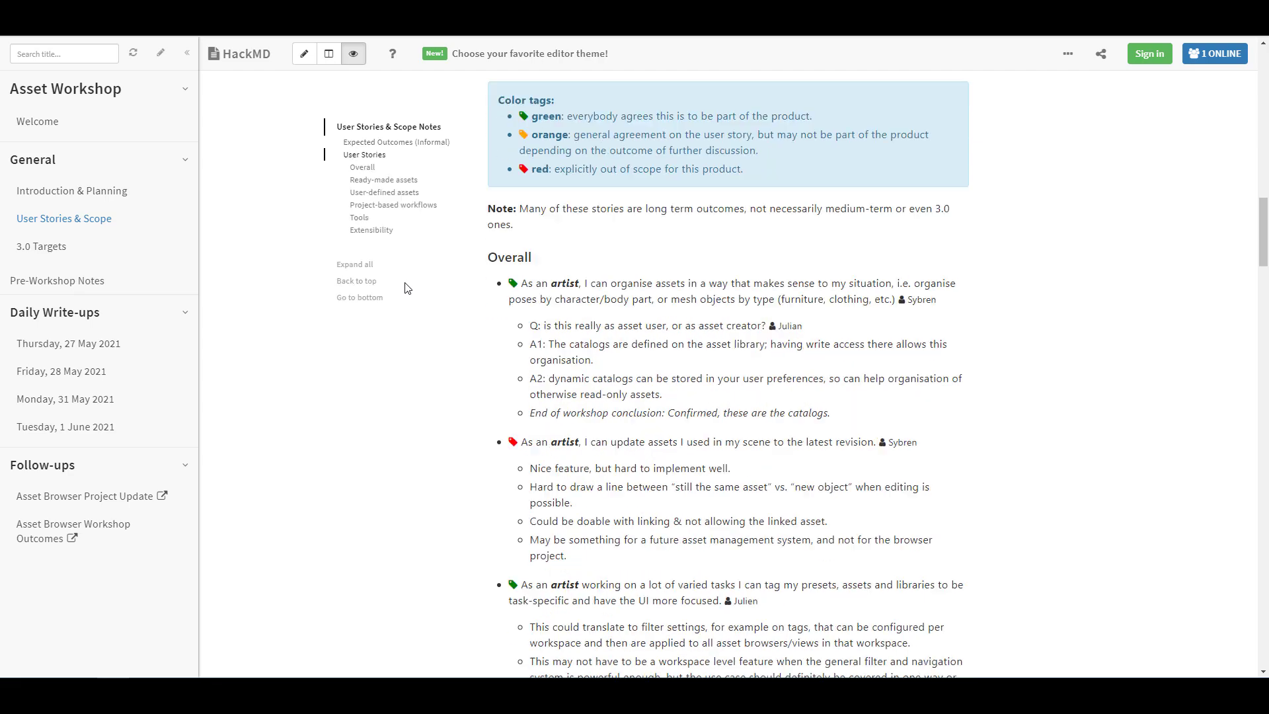
pyautogui.scroll(-4, 610, 327)
pyautogui.scroll(-4, 610, 332)
pyautogui.scroll(-4, 615, 338)
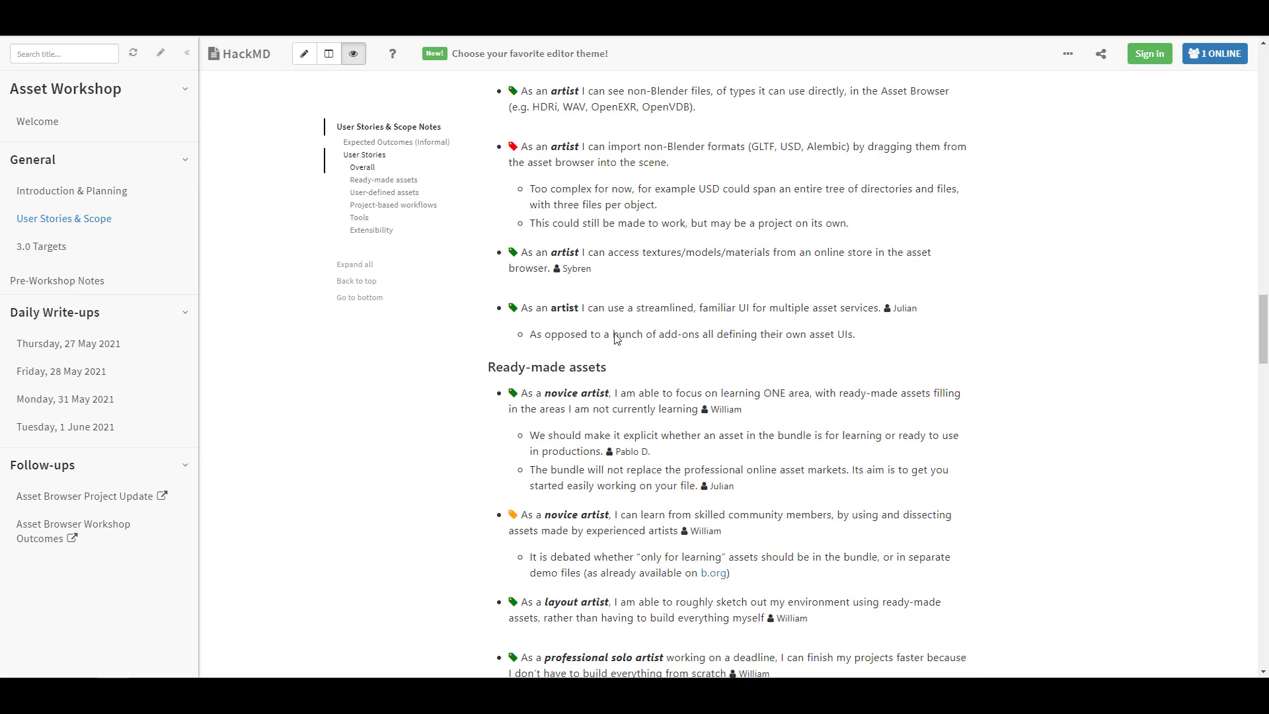
pyautogui.scroll(-3, 615, 339)
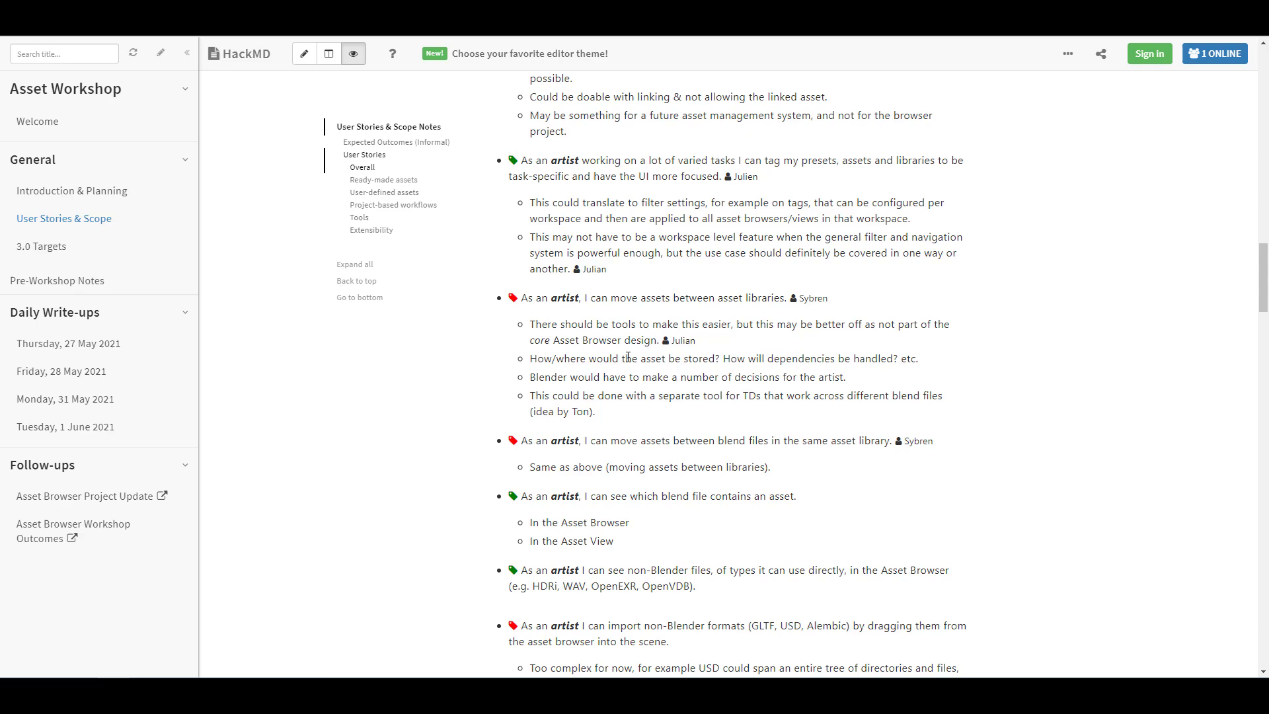
pyautogui.scroll(8, 627, 358)
pyautogui.scroll(-5, 628, 358)
pyautogui.scroll(-2, 628, 358)
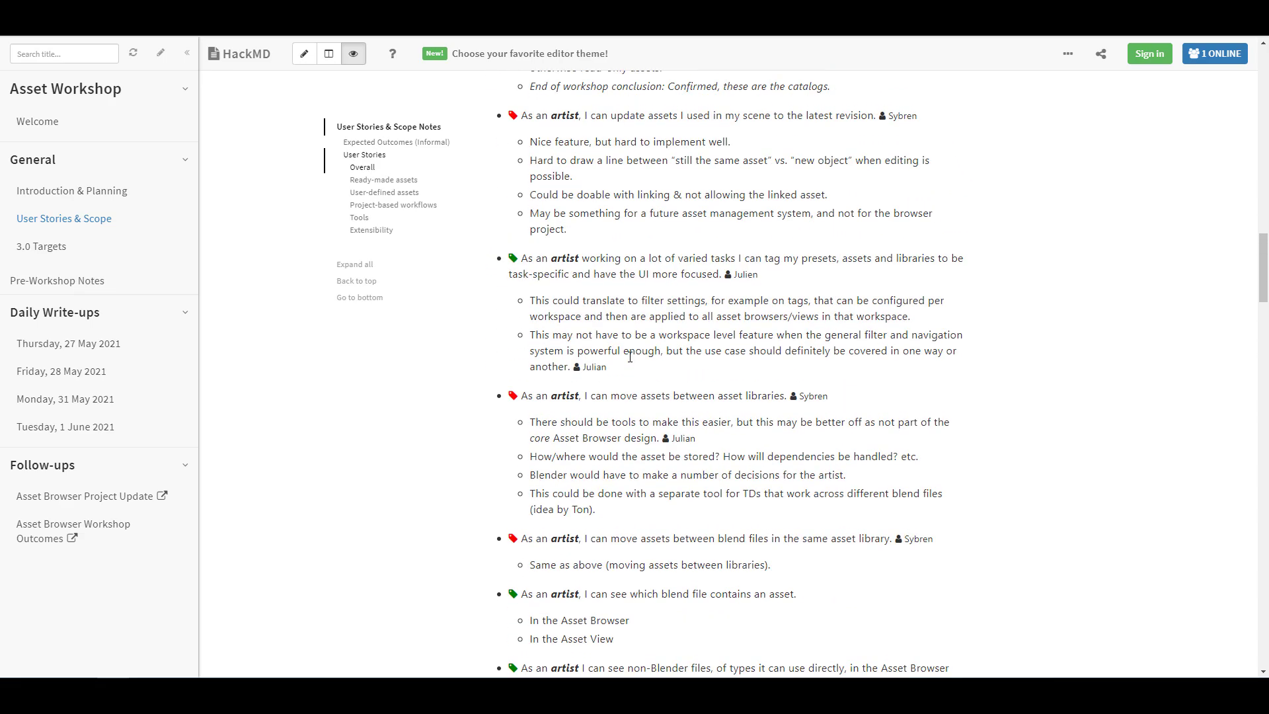
pyautogui.scroll(2, 629, 358)
pyautogui.scroll(3, 630, 358)
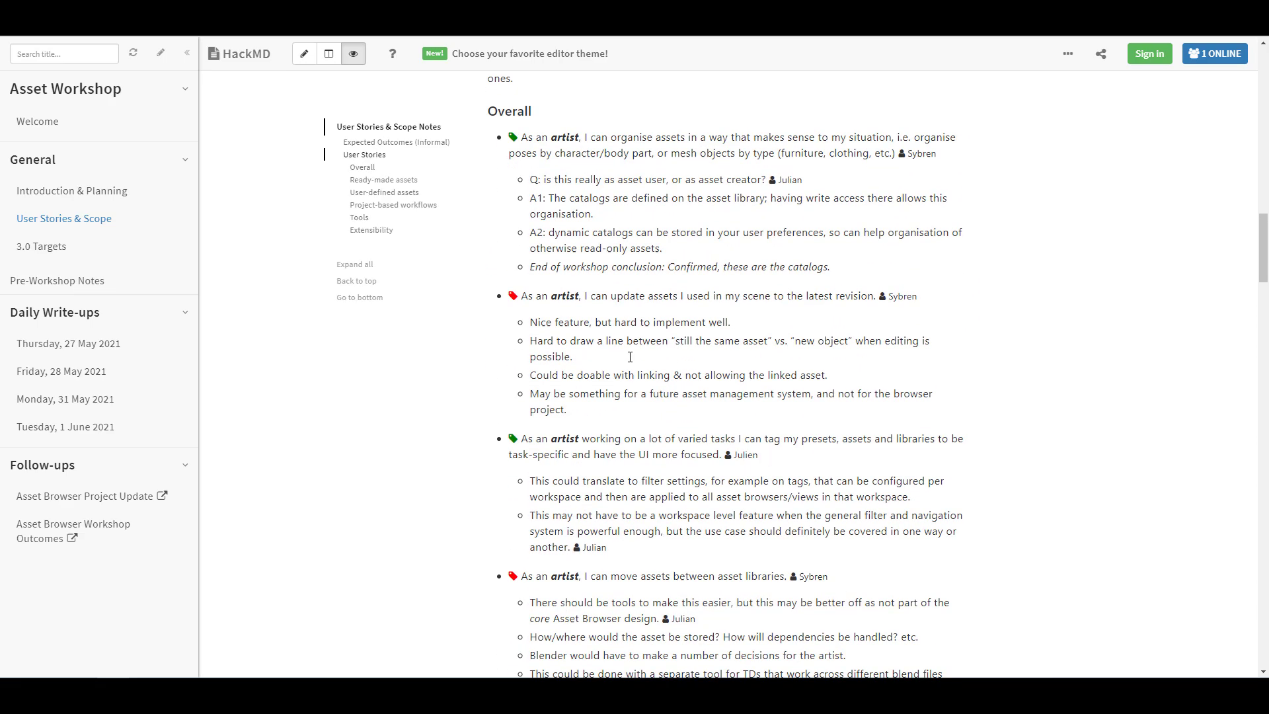
pyautogui.scroll(3, 630, 358)
pyautogui.scroll(-5, 630, 358)
pyautogui.scroll(-2, 630, 359)
pyautogui.scroll(-5, 630, 354)
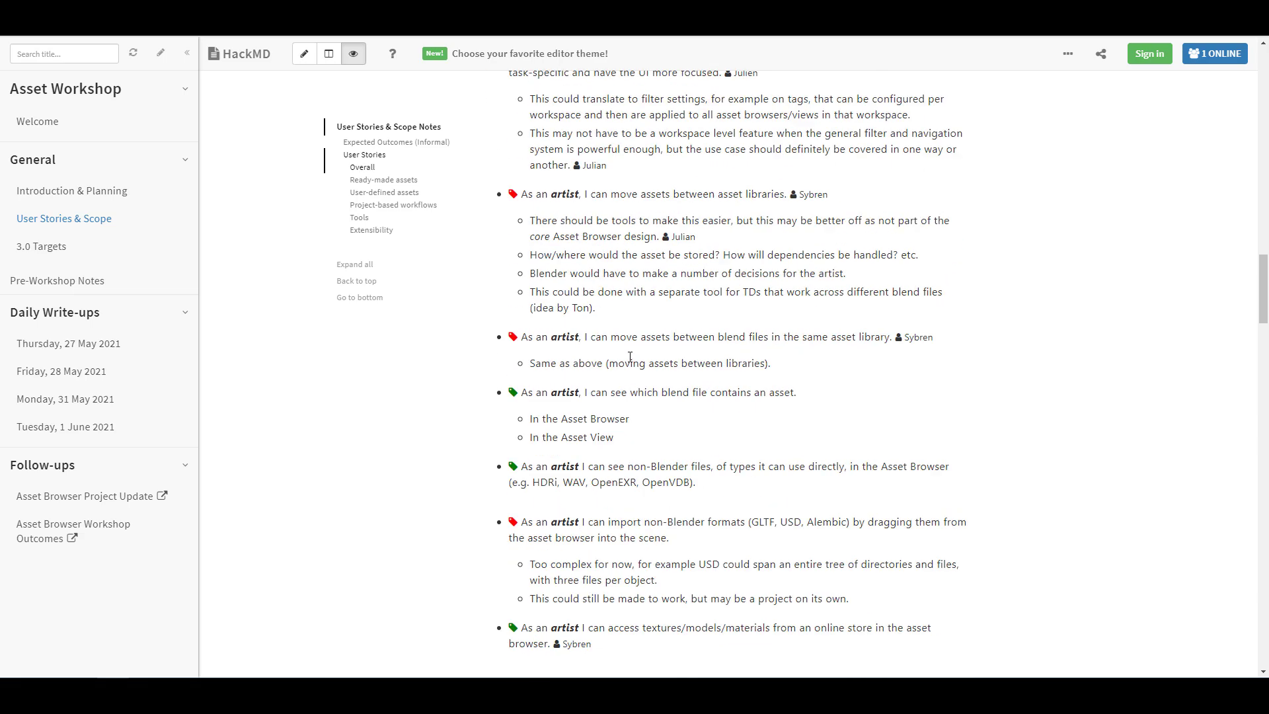
pyautogui.scroll(-4, 629, 354)
pyautogui.scroll(-1, 629, 355)
pyautogui.scroll(-5, 629, 355)
pyautogui.scroll(-1, 630, 363)
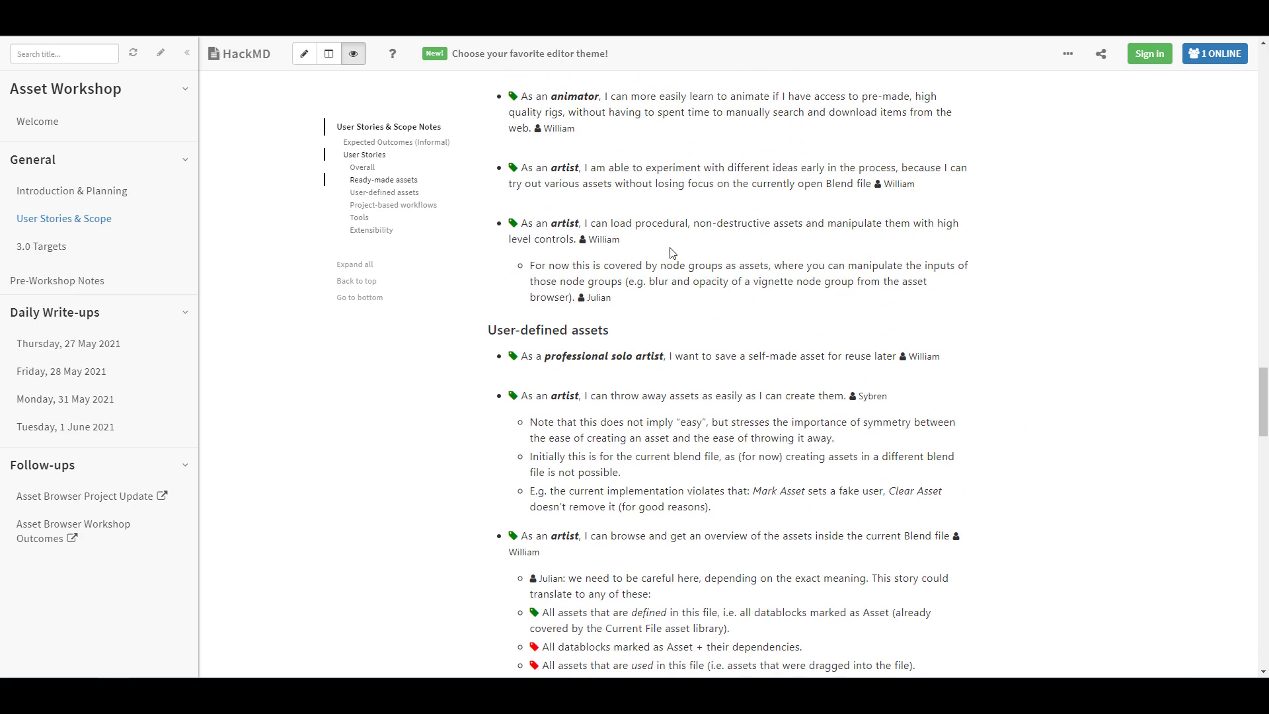
pyautogui.hotkey('ctrl', 'Tab')
pyautogui.scroll(-3, 661, 377)
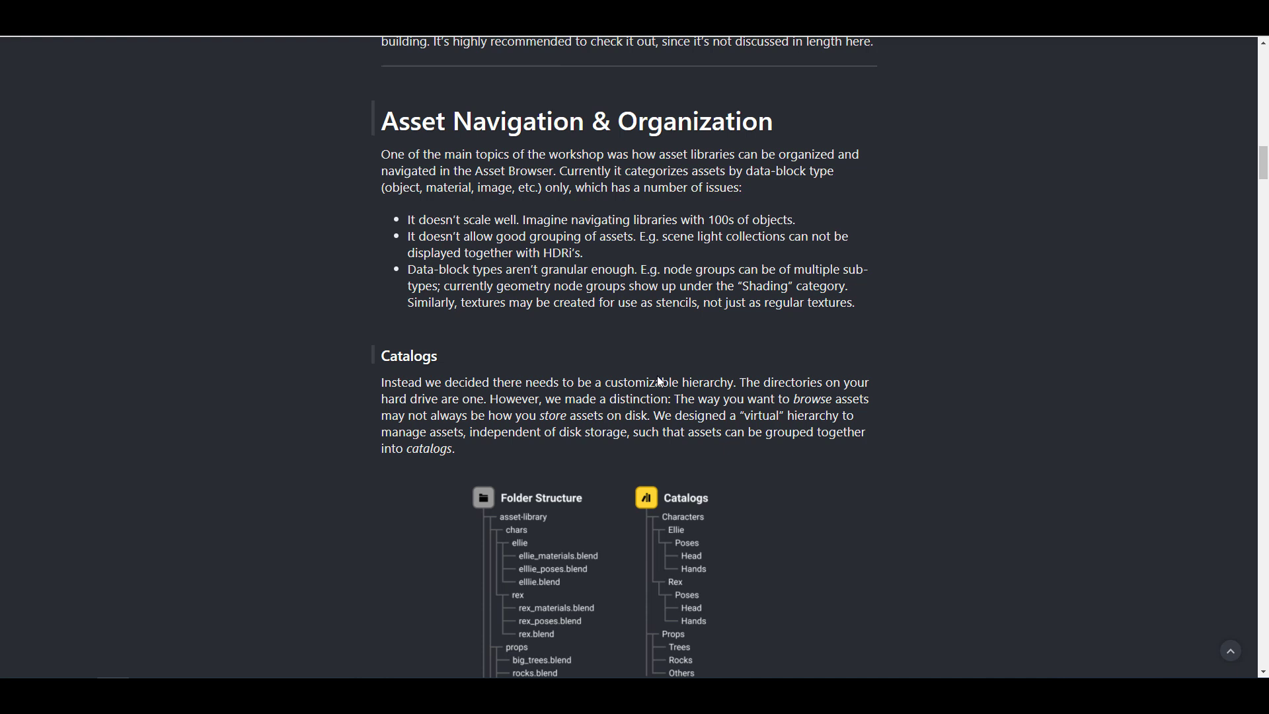
pyautogui.scroll(-1, 795, 309)
pyautogui.scroll(-2, 795, 310)
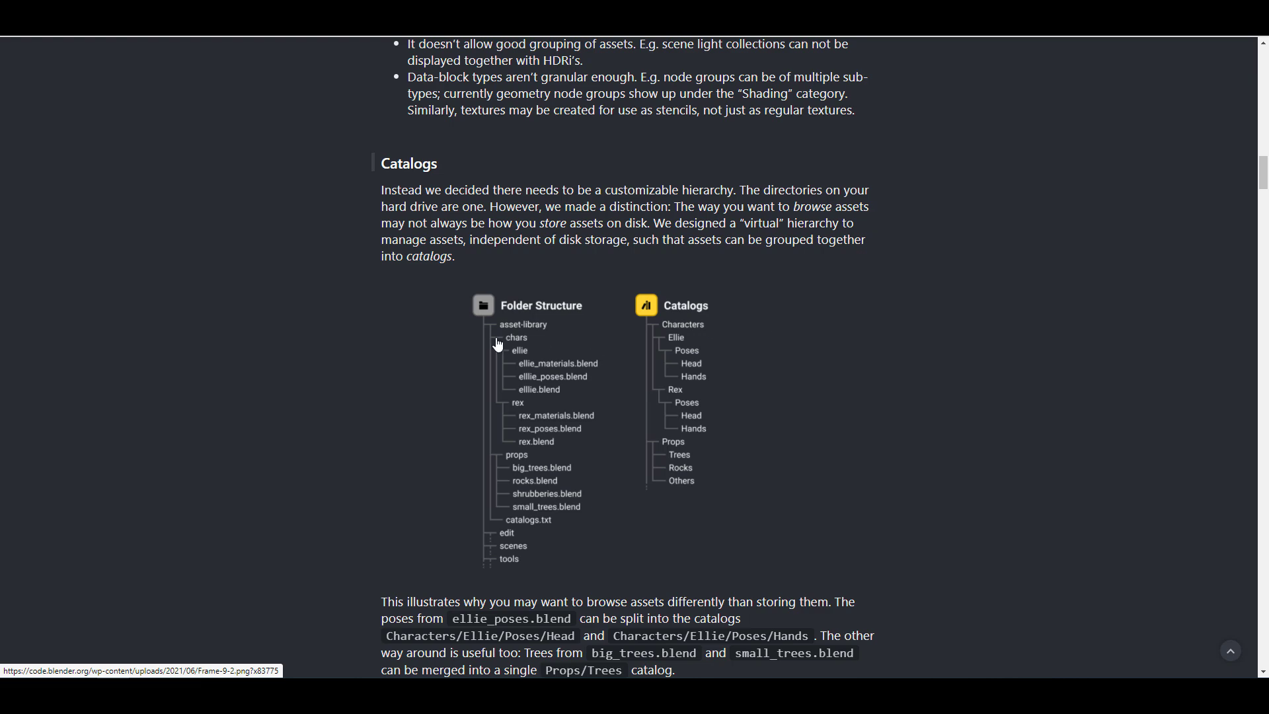
pyautogui.scroll(-4, 843, 271)
pyautogui.scroll(-1, 843, 271)
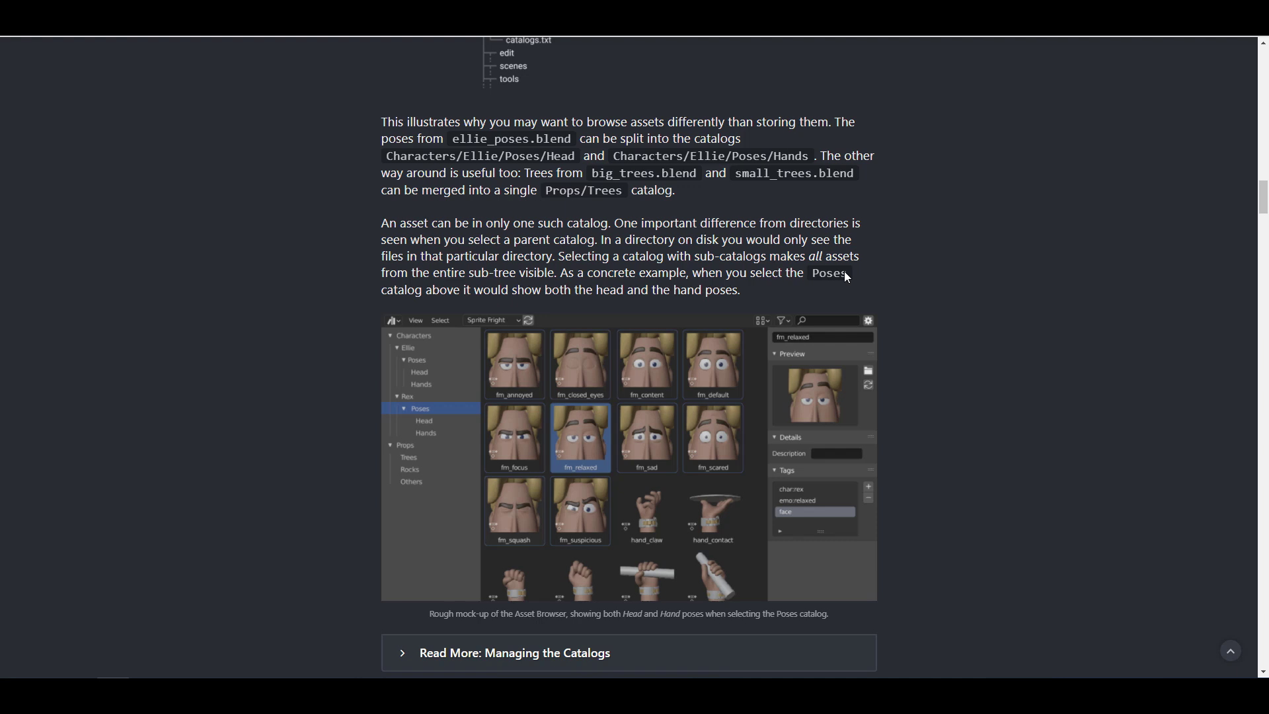
pyautogui.scroll(-3, 844, 271)
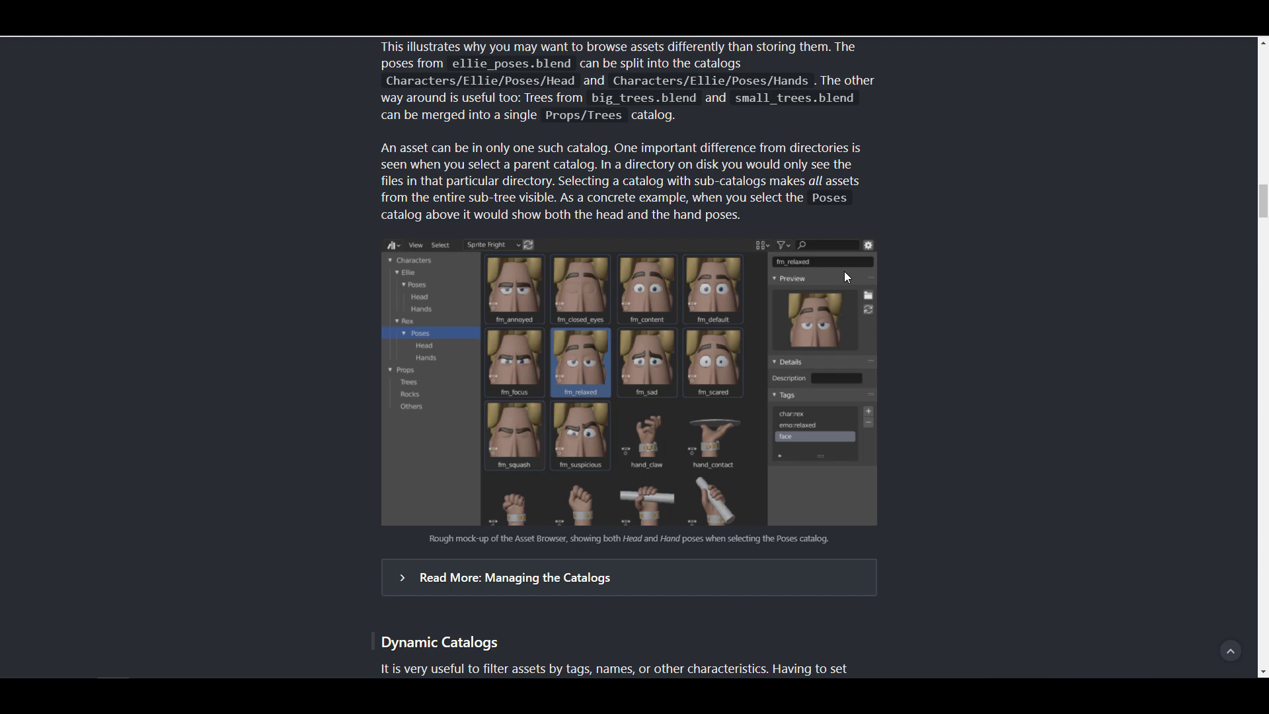
pyautogui.scroll(-3, 844, 271)
pyautogui.scroll(-3, 843, 271)
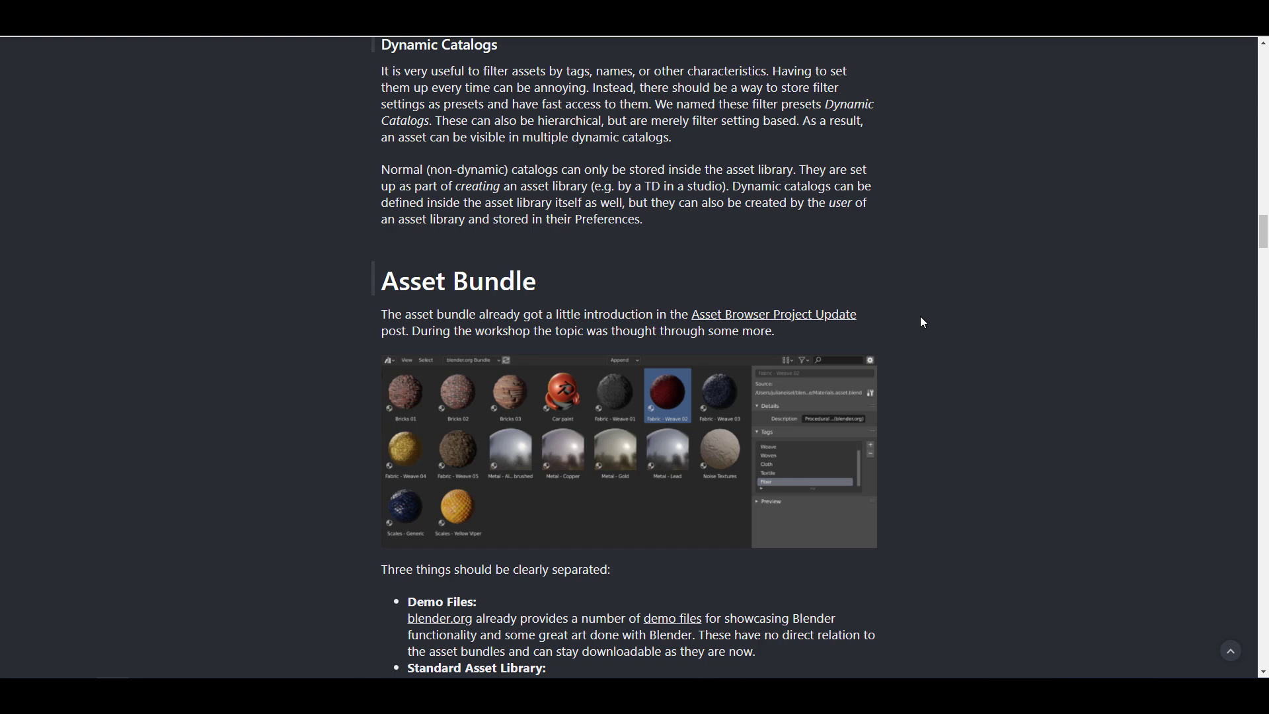
pyautogui.scroll(-8, 920, 316)
pyautogui.scroll(-1, 920, 316)
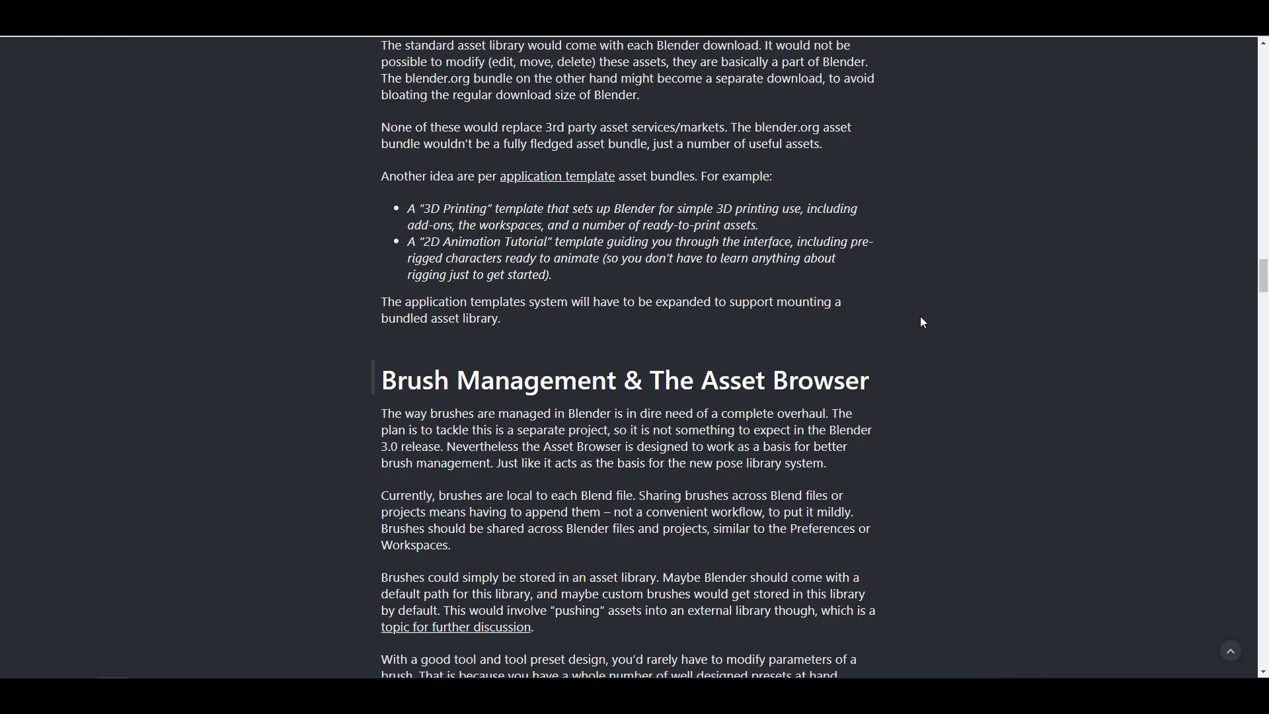
pyautogui.scroll(-2, 920, 316)
pyautogui.scroll(-1, 921, 316)
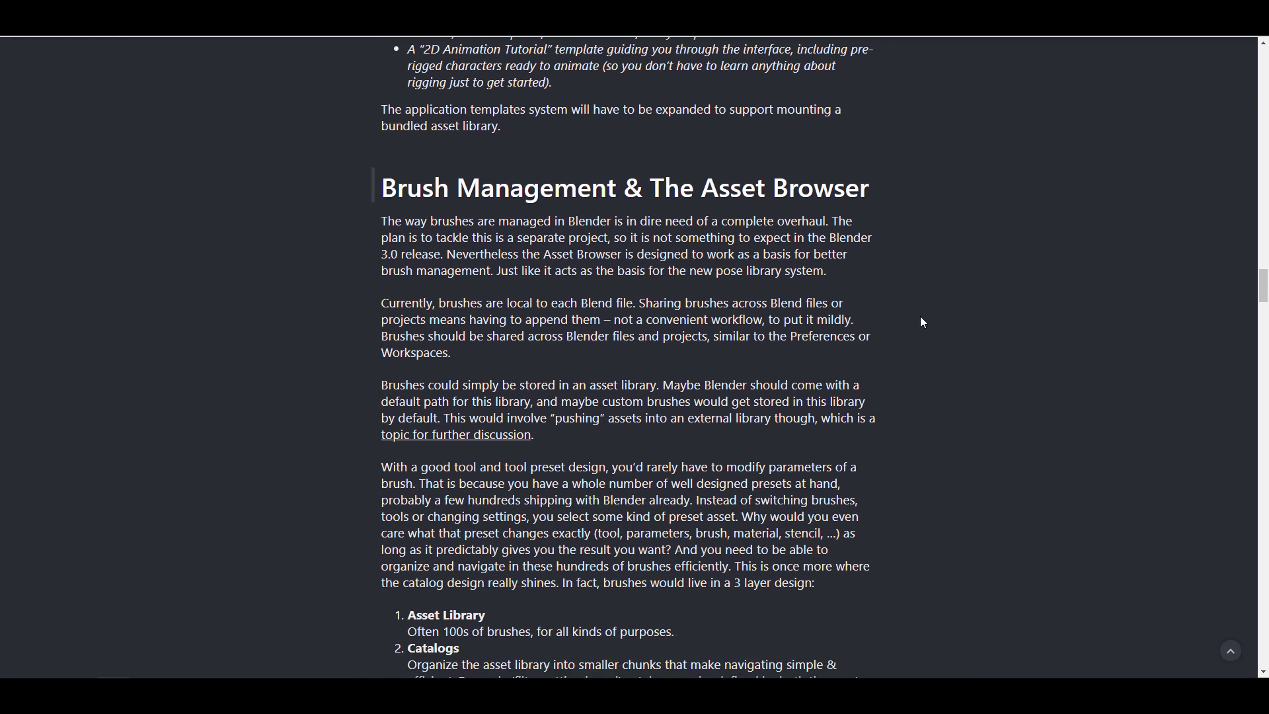
pyautogui.scroll(-6, 920, 317)
pyautogui.scroll(-2, 921, 317)
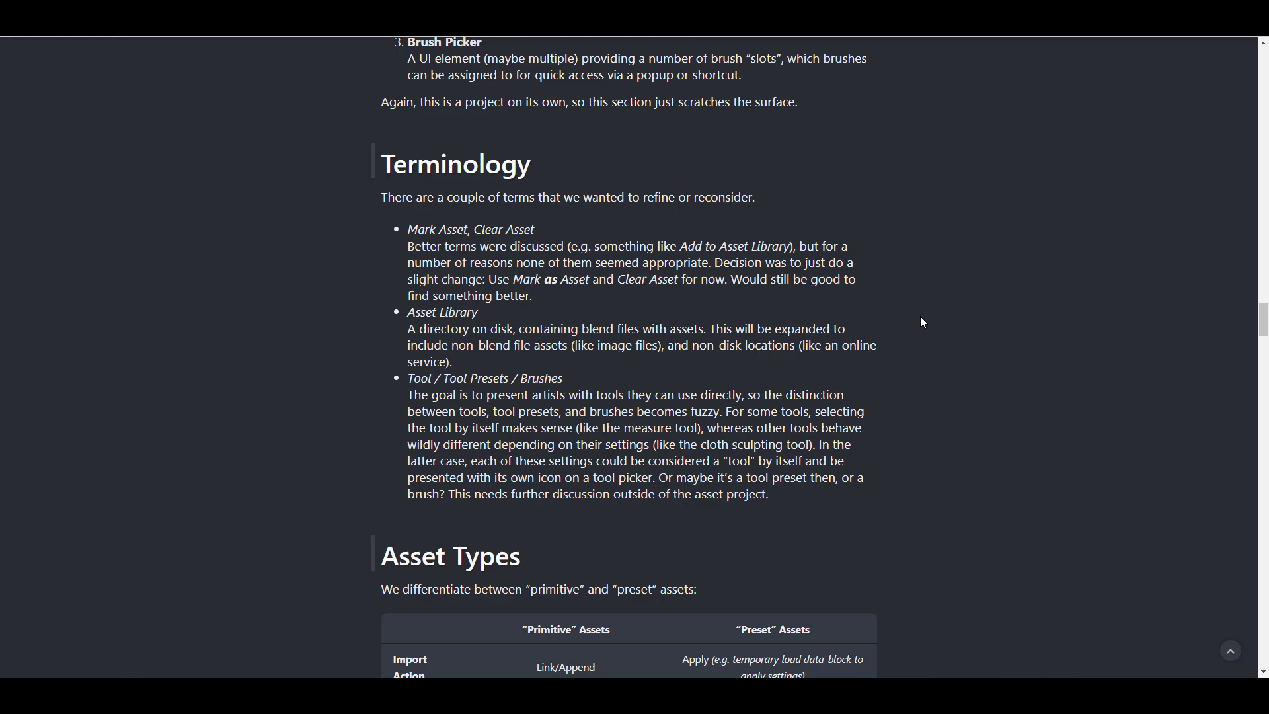
pyautogui.scroll(-2, 920, 316)
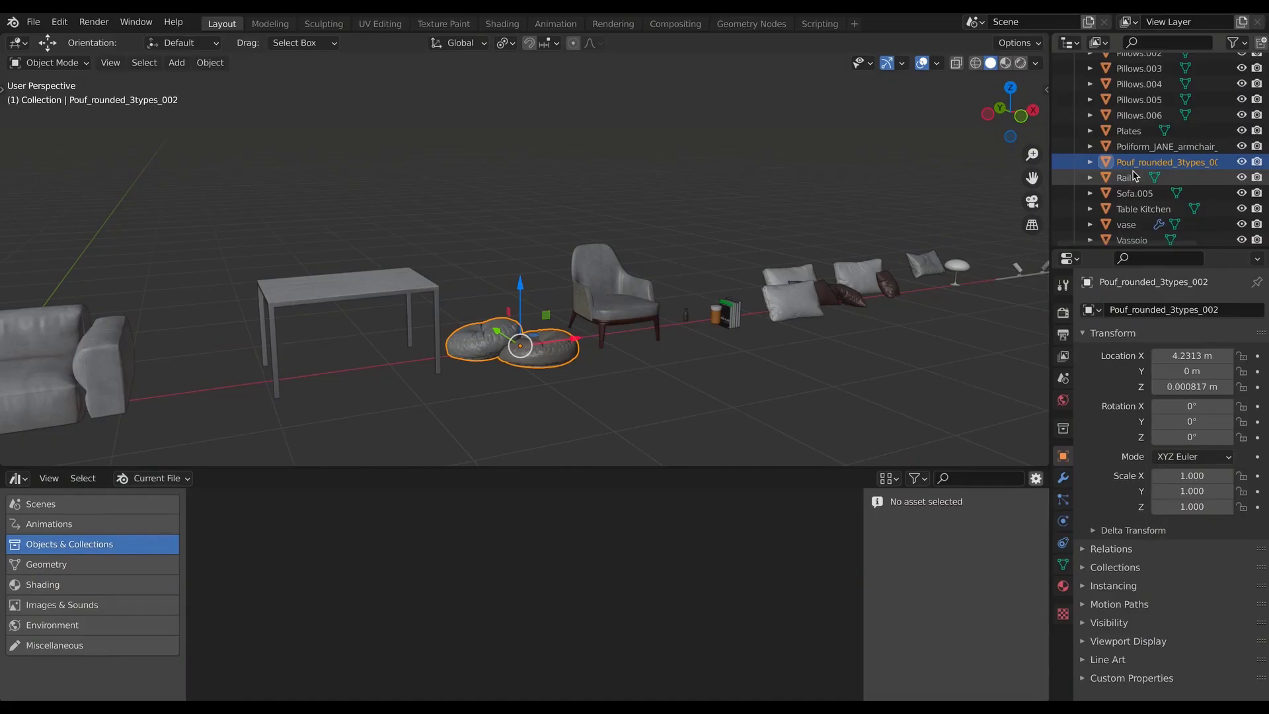
# - Mark the pouf and then the armchair as assets via their Outliner context menus
pyautogui.rightClick(1100, 161)
pyautogui.moveTo(1059, 226)
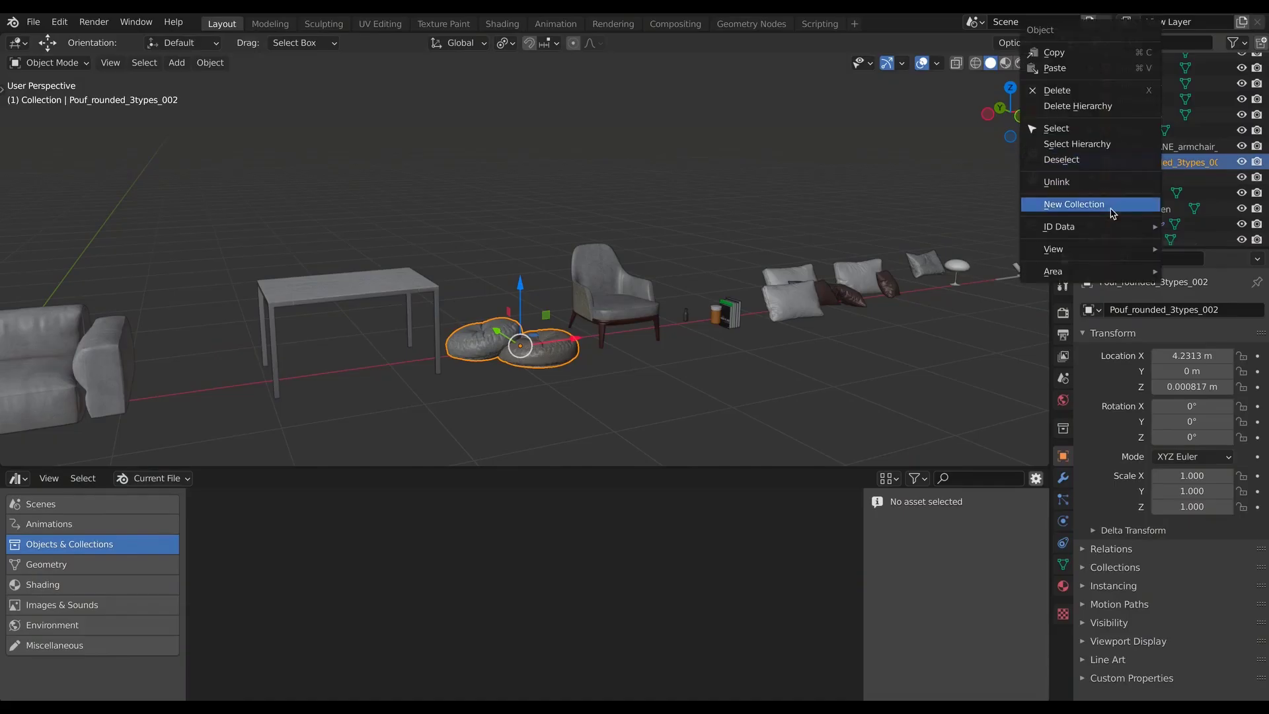
pyautogui.click(926, 243)
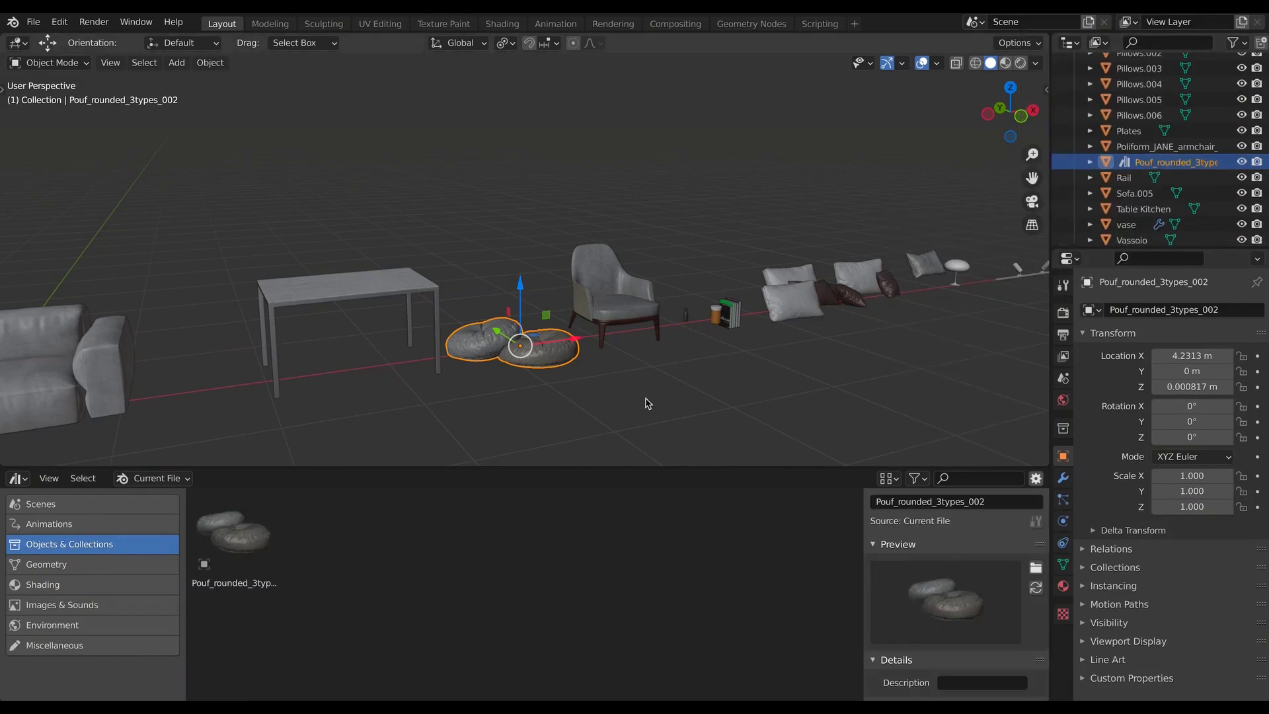
pyautogui.click(627, 309)
pyautogui.rightClick(1154, 309)
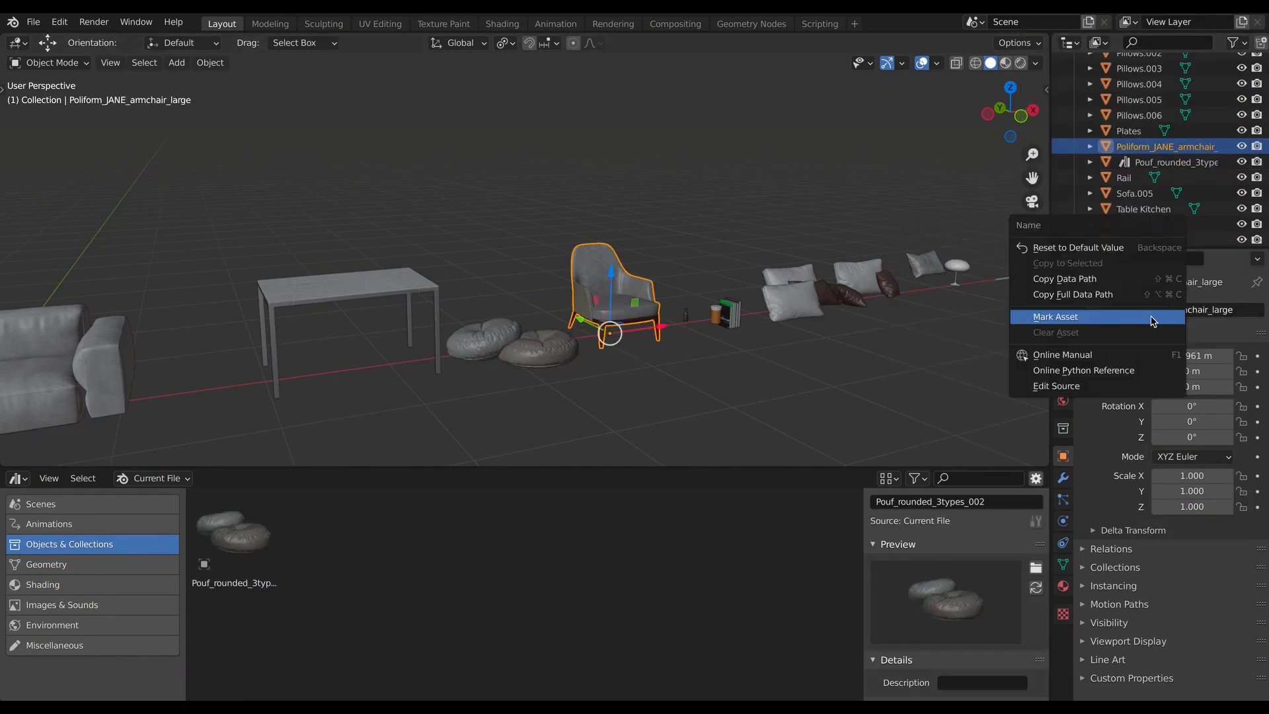
pyautogui.click(1152, 320)
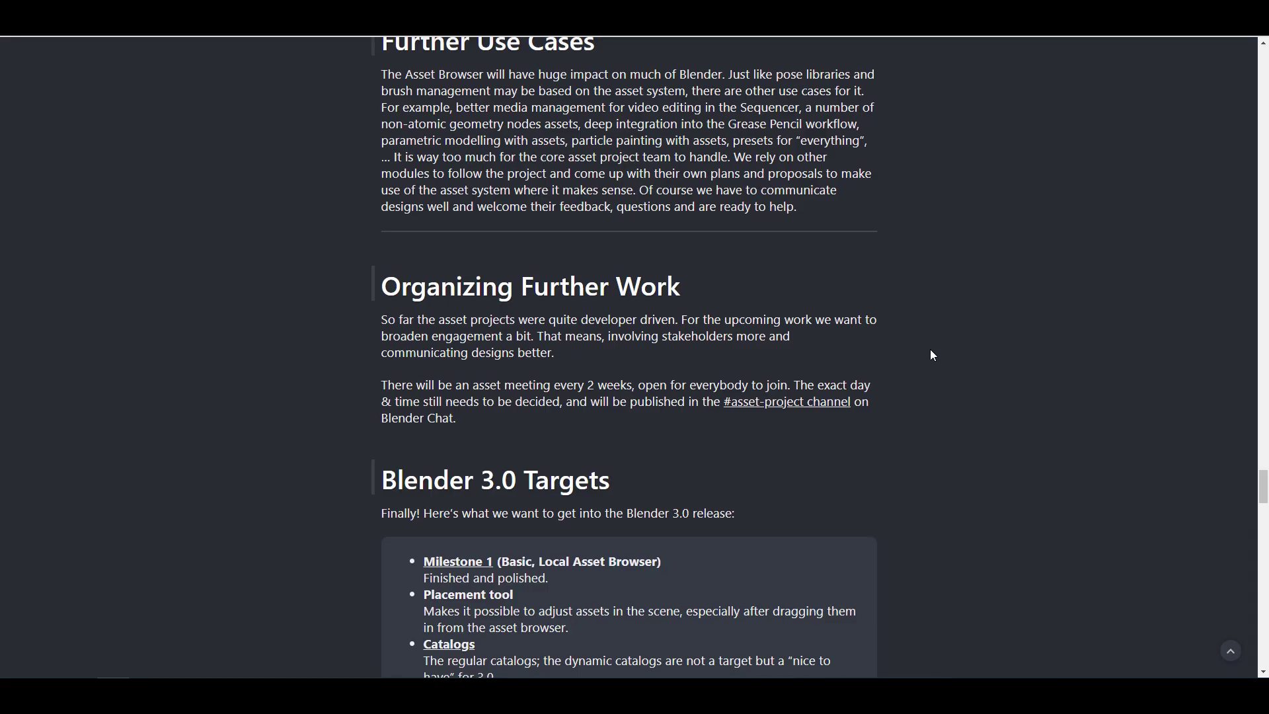
pyautogui.scroll(-2, 947, 390)
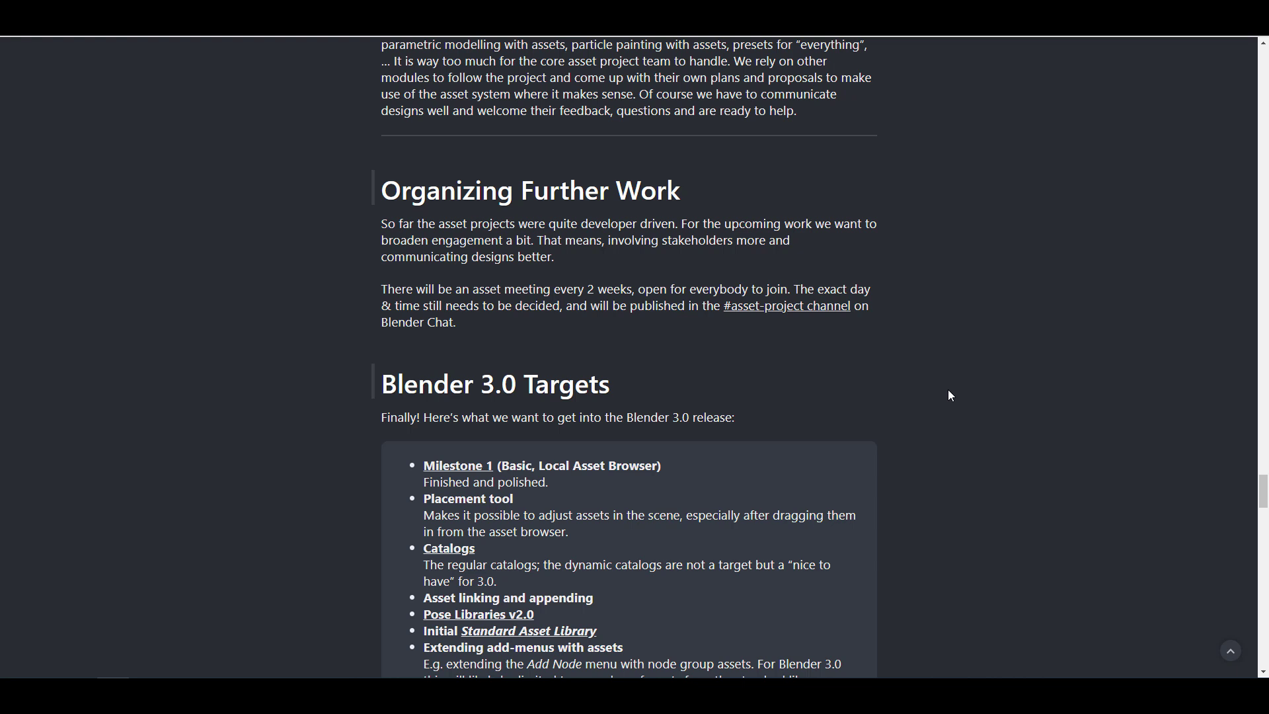
pyautogui.scroll(-2, 950, 395)
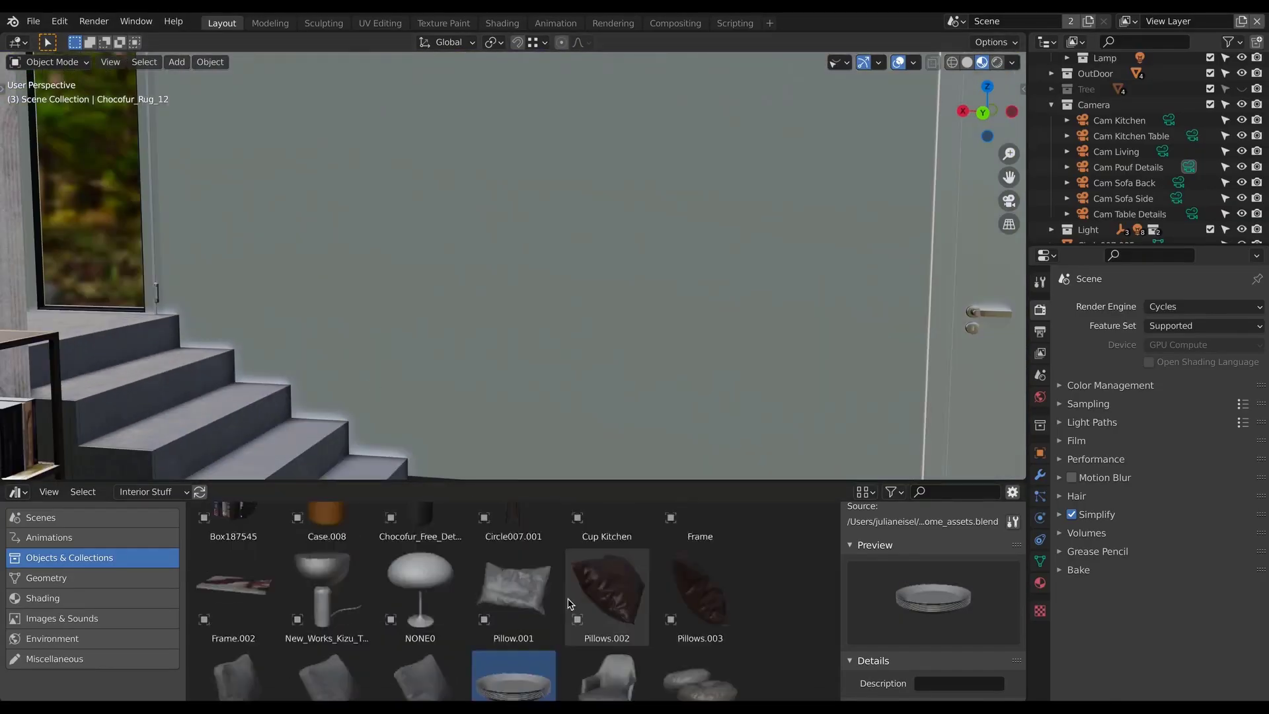
# - Place two Frame assets on the wall, switch to Rendered shading, and refresh the Cup Kitchen preview
pyautogui.moveTo(700, 526); pyautogui.dragTo(417, 179)
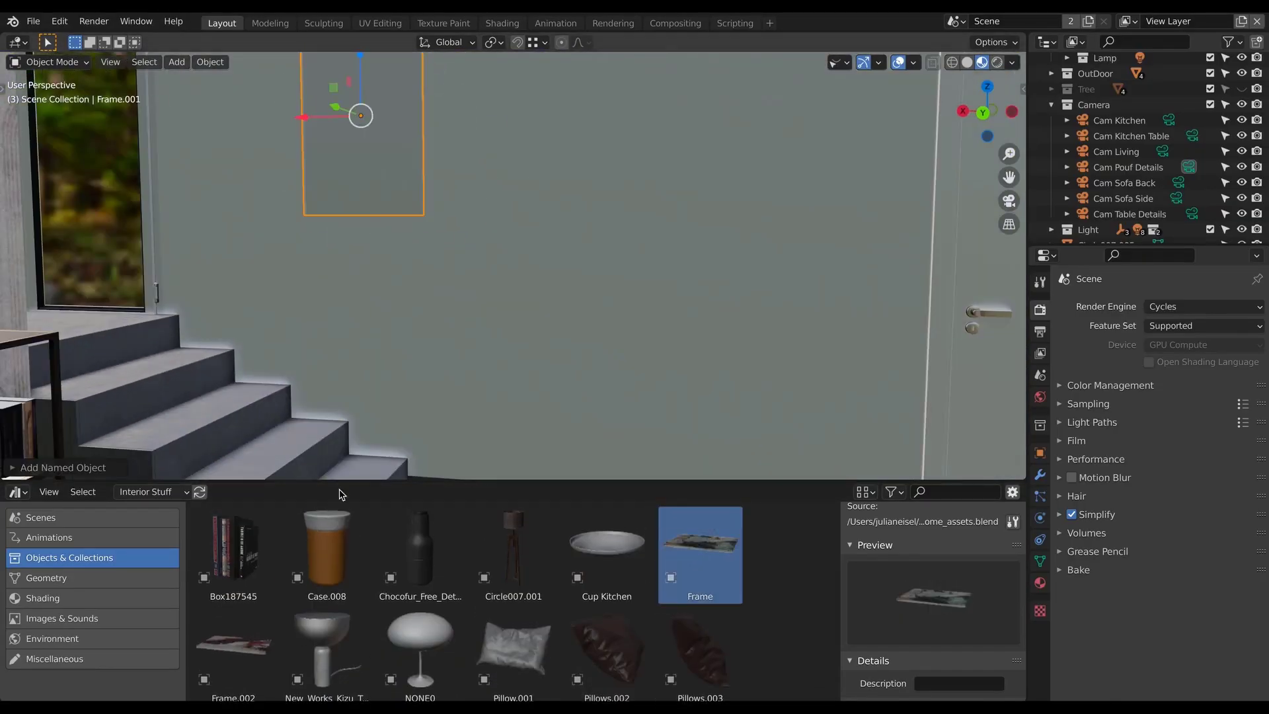
pyautogui.moveTo(699, 605); pyautogui.dragTo(674, 248)
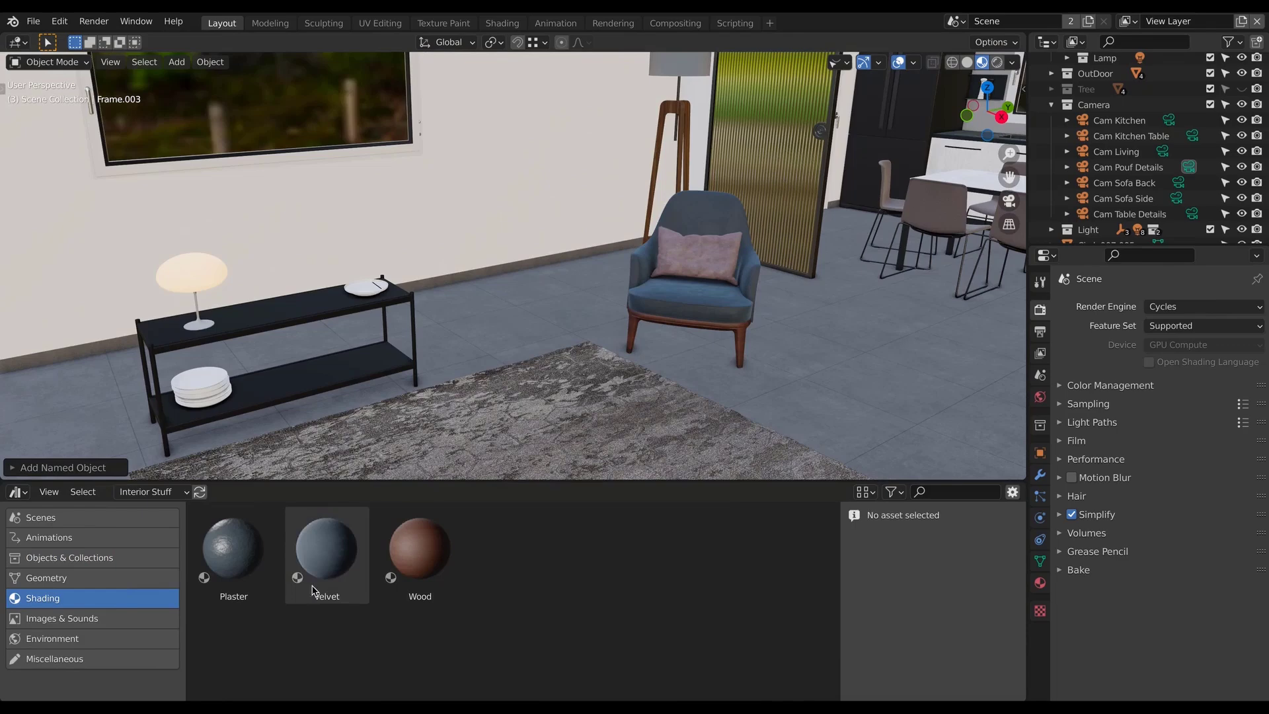
pyautogui.hotkey('shift', 'z')
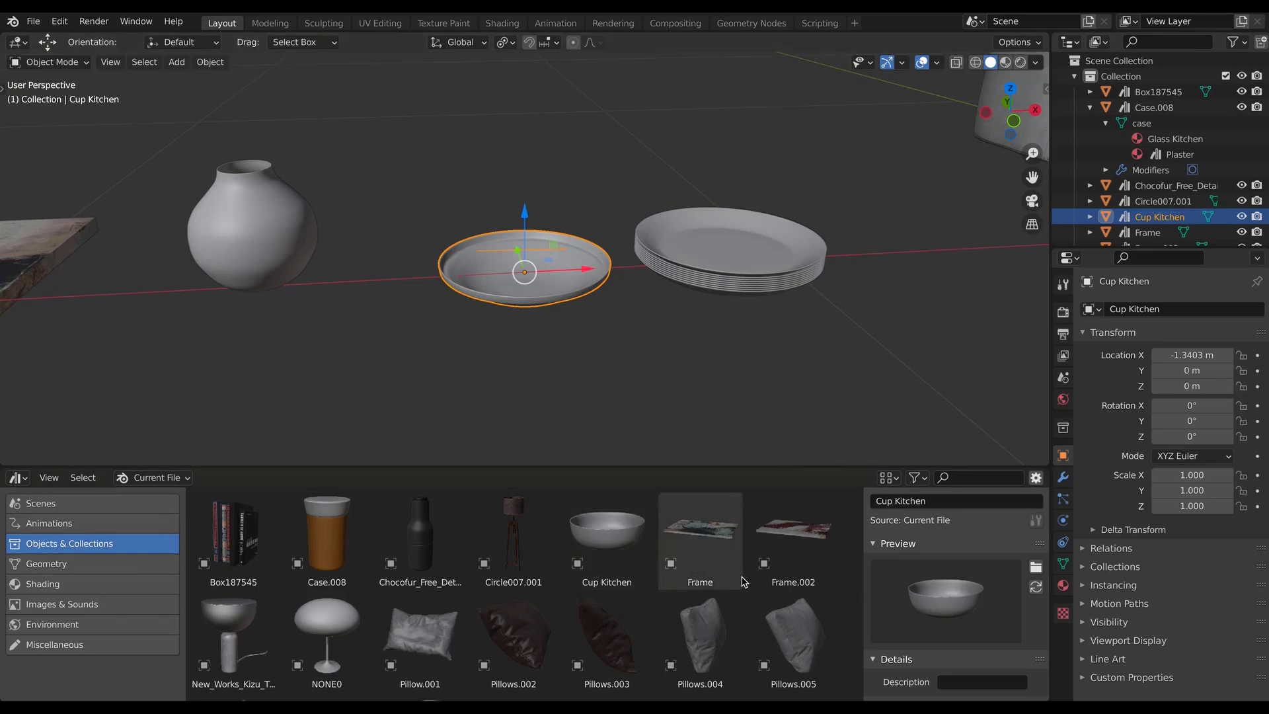
pyautogui.click(1038, 587)
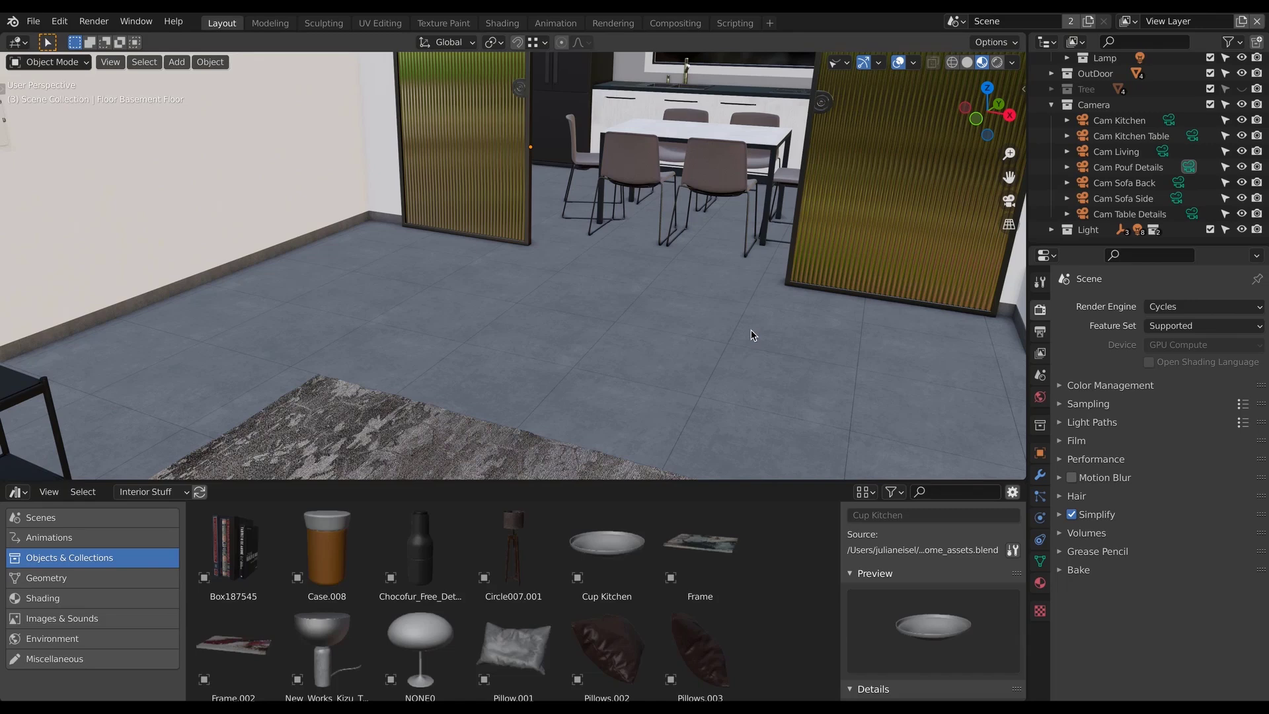
pyautogui.click(607, 551)
pyautogui.scroll(-1, 923, 637)
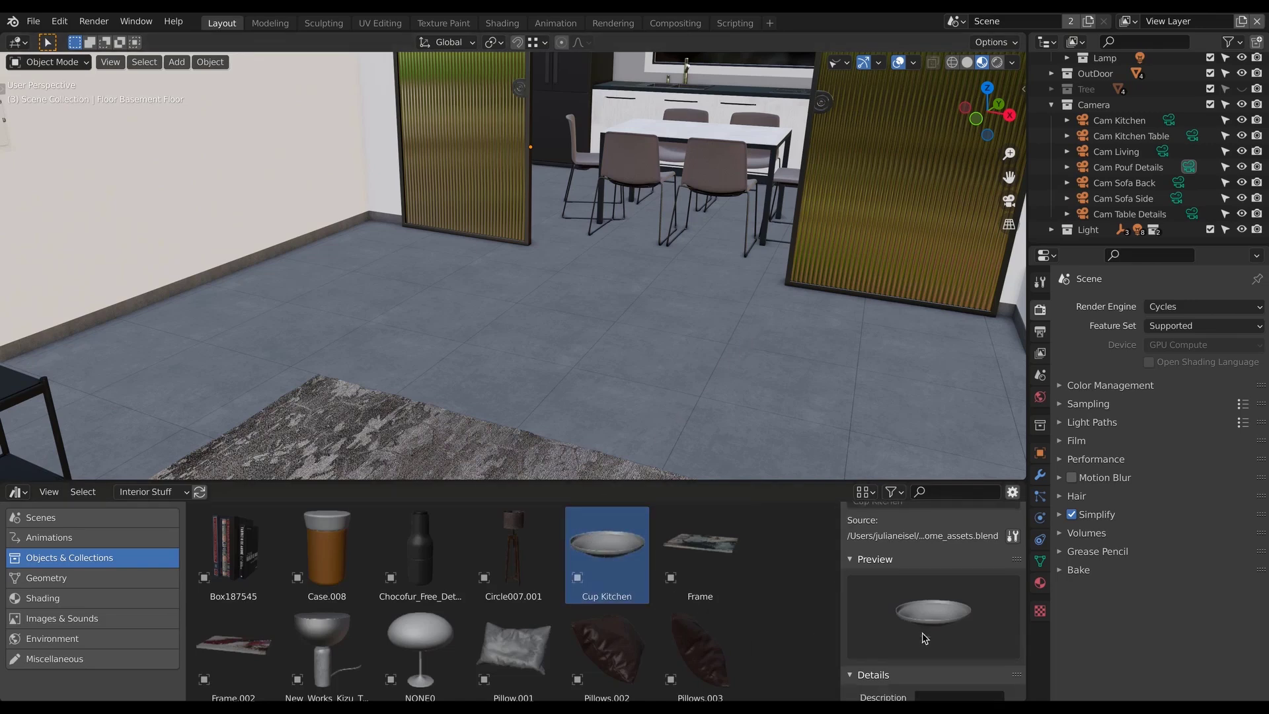
pyautogui.scroll(-1, 923, 637)
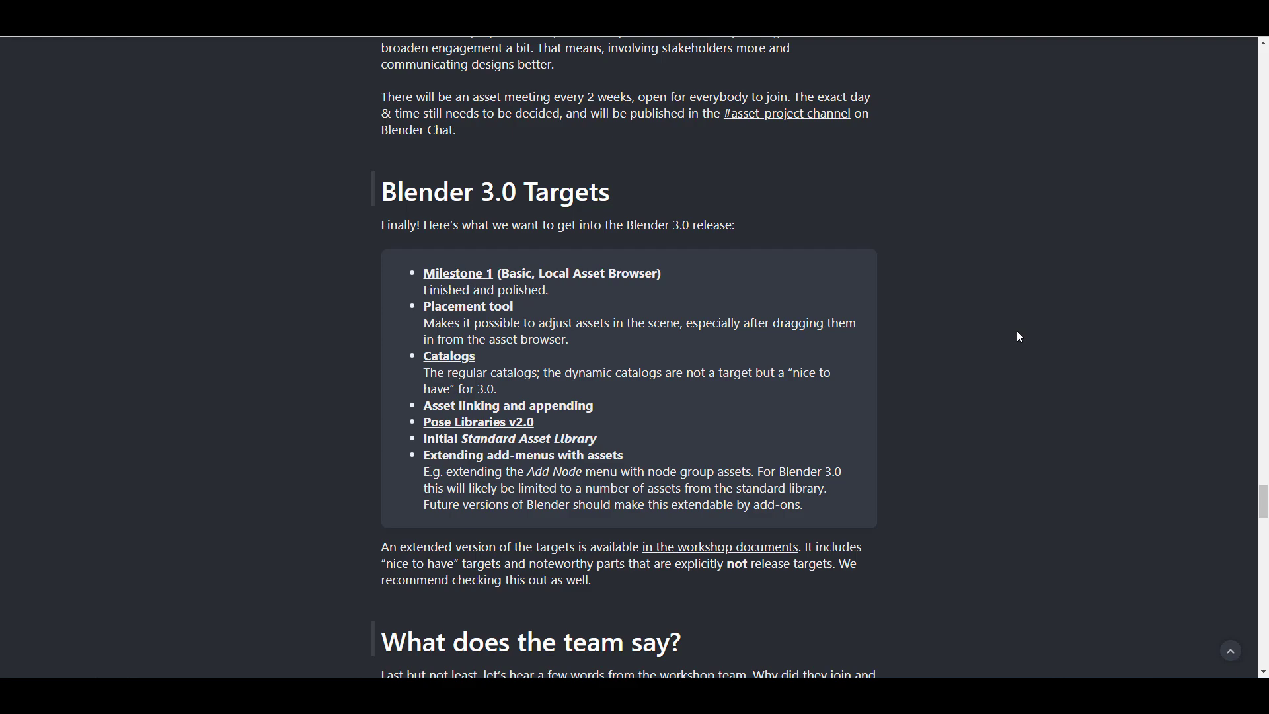
pyautogui.scroll(-5, 1017, 330)
pyautogui.scroll(-3, 1017, 331)
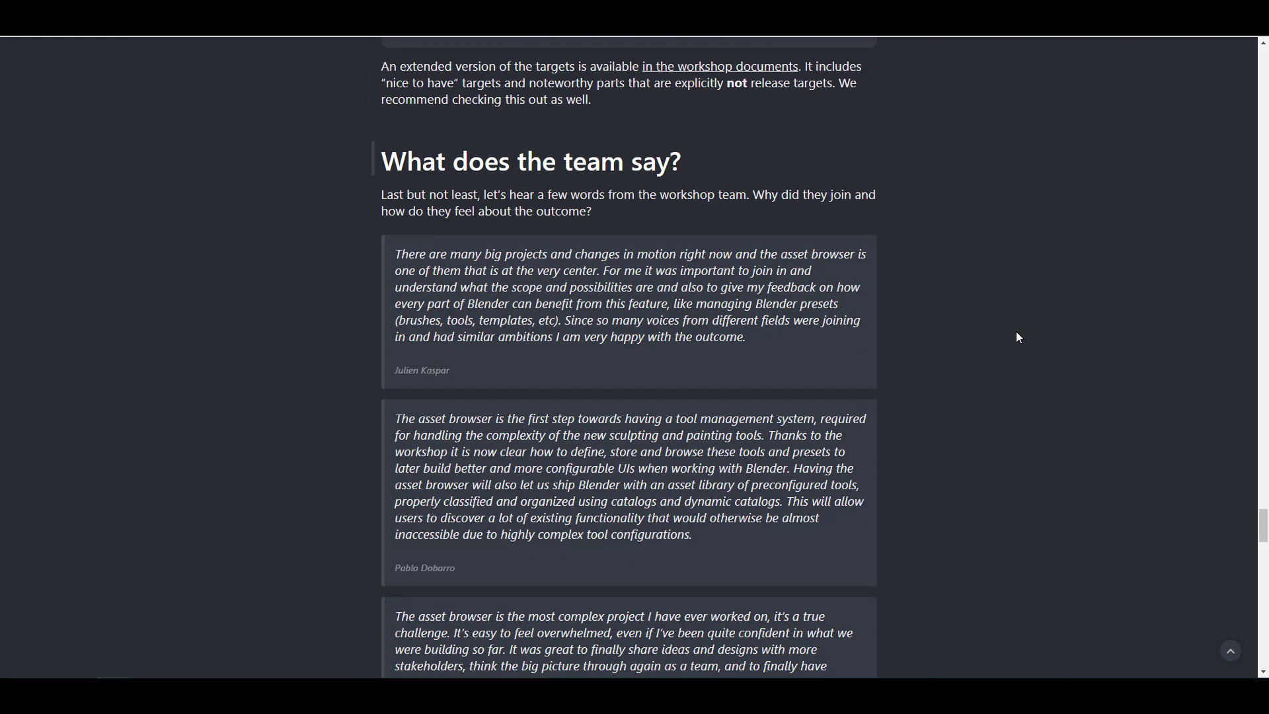
pyautogui.scroll(-5, 1017, 331)
pyautogui.scroll(-2, 1016, 337)
pyautogui.scroll(-1, 1016, 337)
pyautogui.scroll(1, 1016, 337)
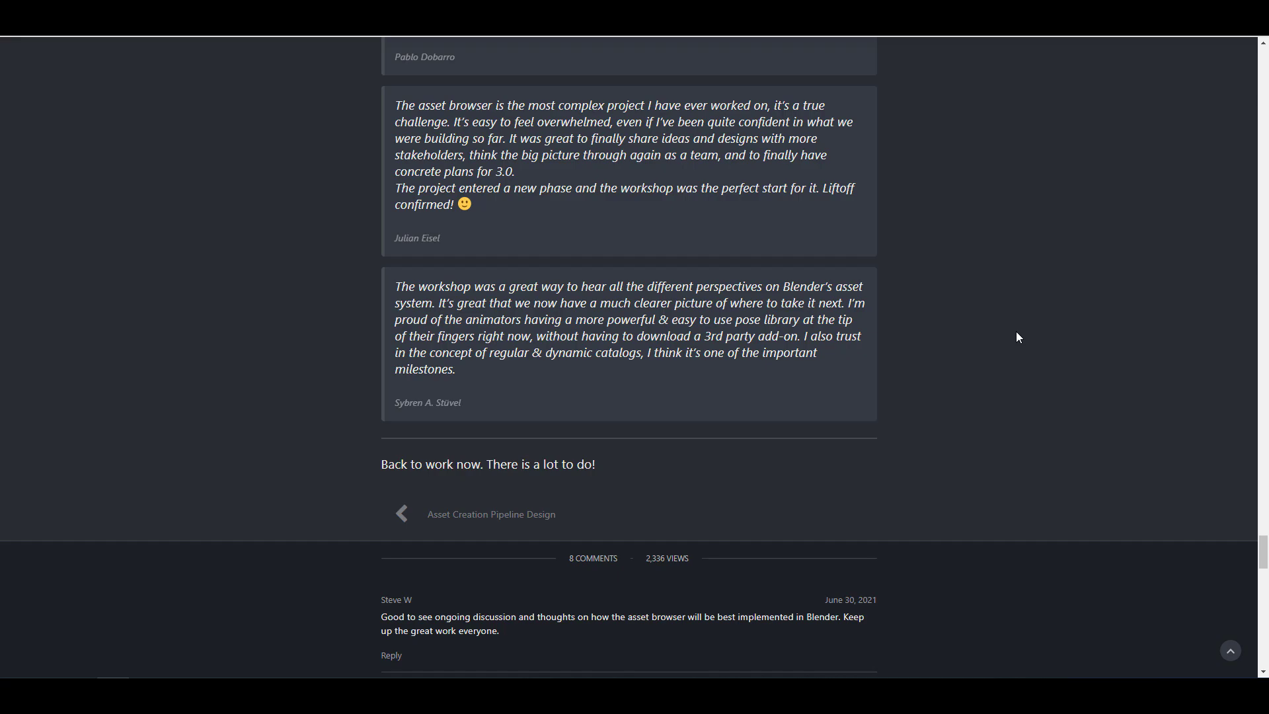
pyautogui.scroll(8, 1016, 337)
pyautogui.scroll(6, 1016, 337)
pyautogui.scroll(6, 1016, 338)
pyautogui.scroll(3, 1017, 337)
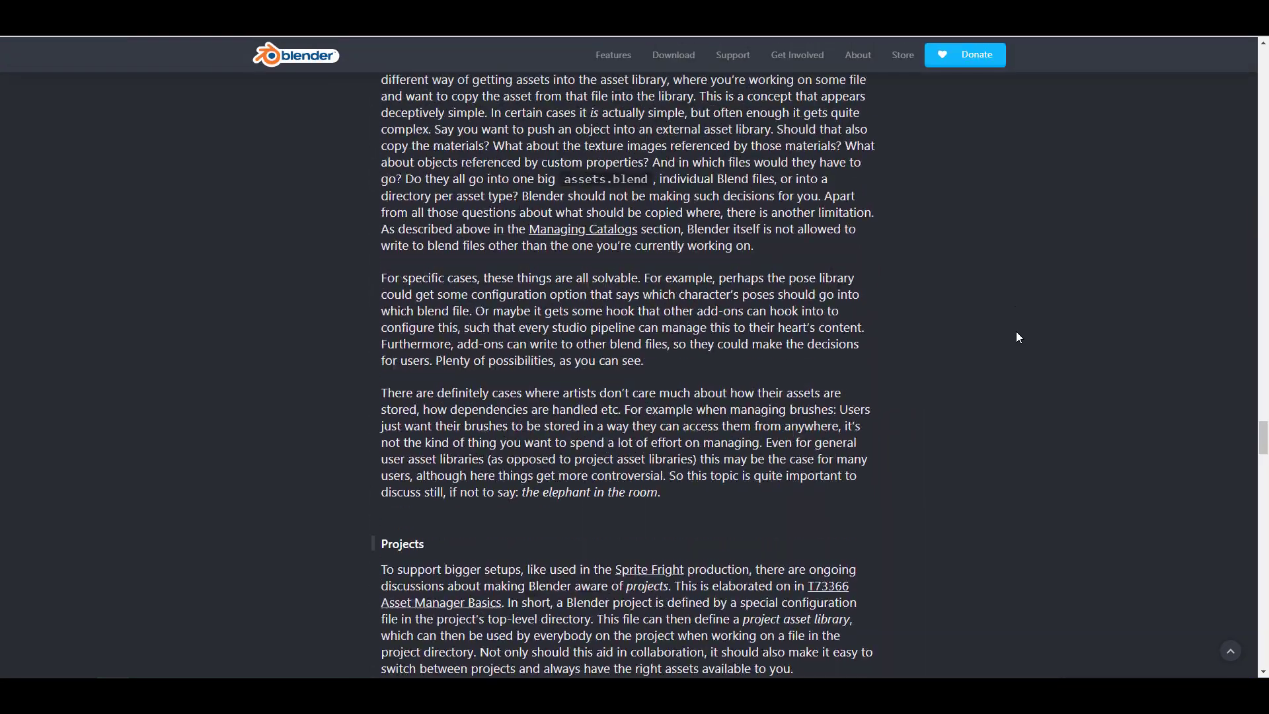
pyautogui.scroll(3, 1016, 337)
pyautogui.scroll(2, 1015, 337)
pyautogui.scroll(6, 1016, 338)
pyautogui.scroll(5, 1016, 338)
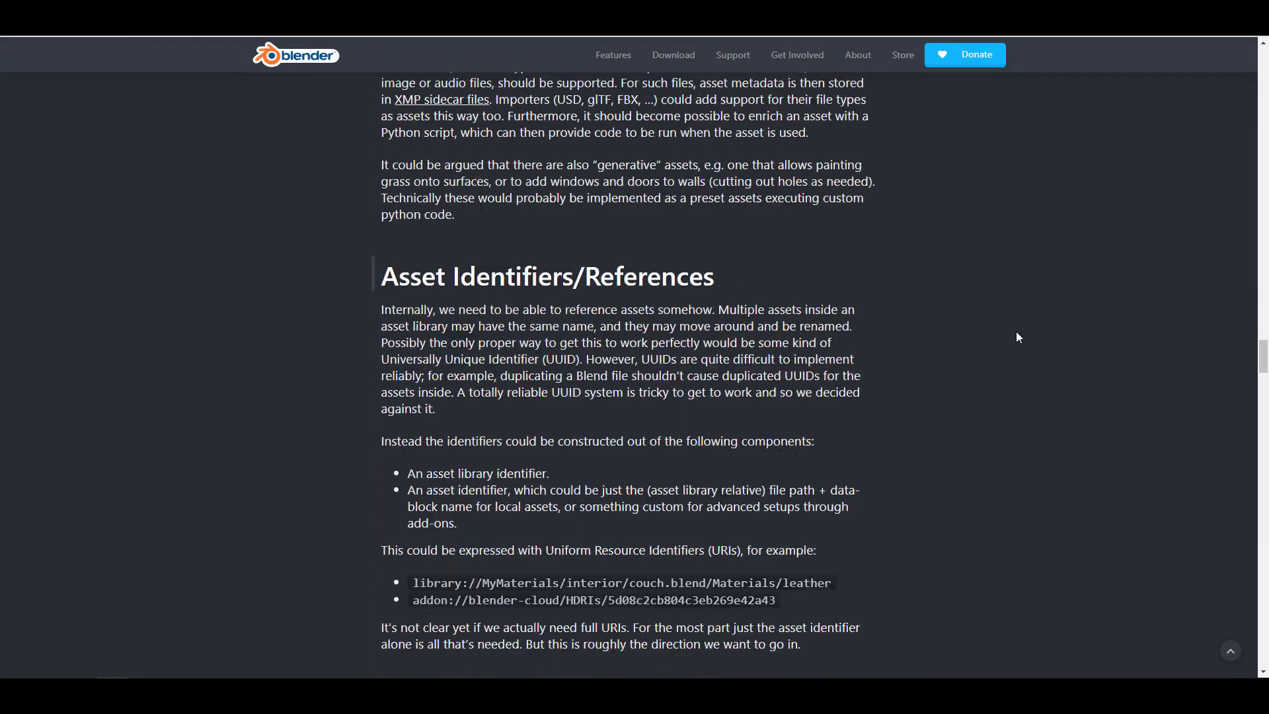
pyautogui.scroll(4, 1016, 338)
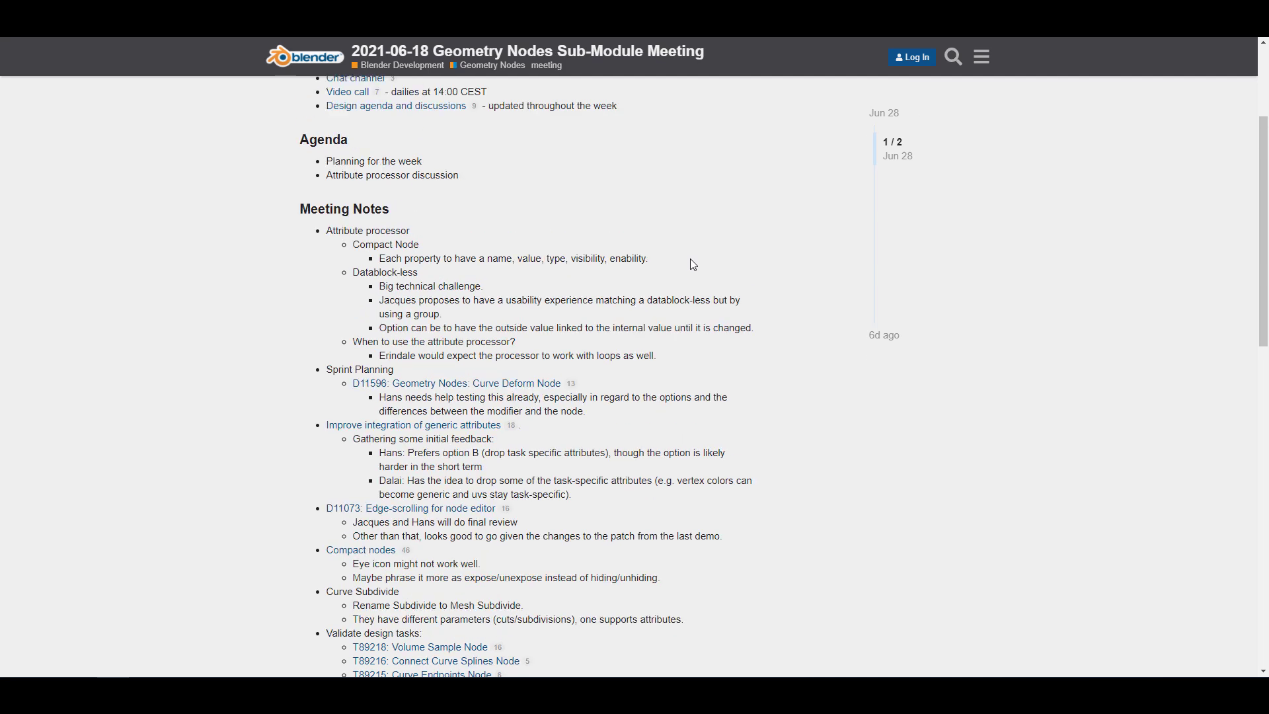
pyautogui.scroll(2, 683, 207)
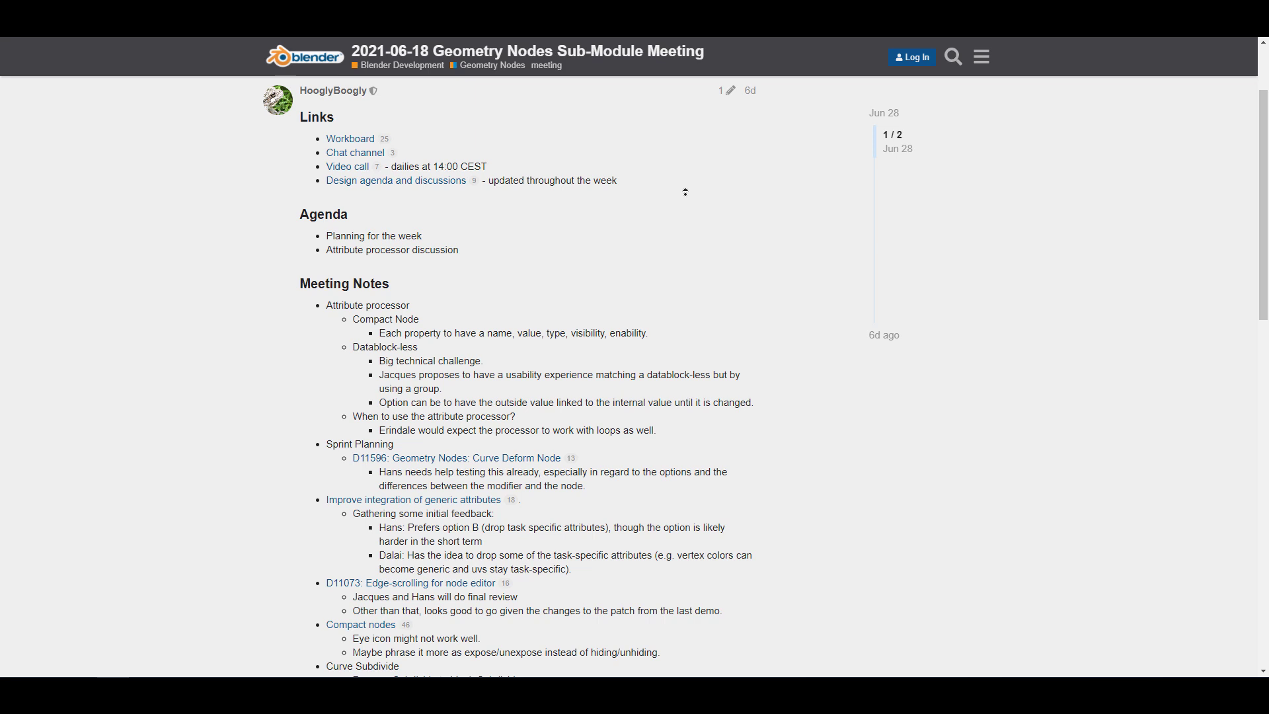
pyautogui.scroll(2, 679, 271)
pyautogui.scroll(-2, 679, 273)
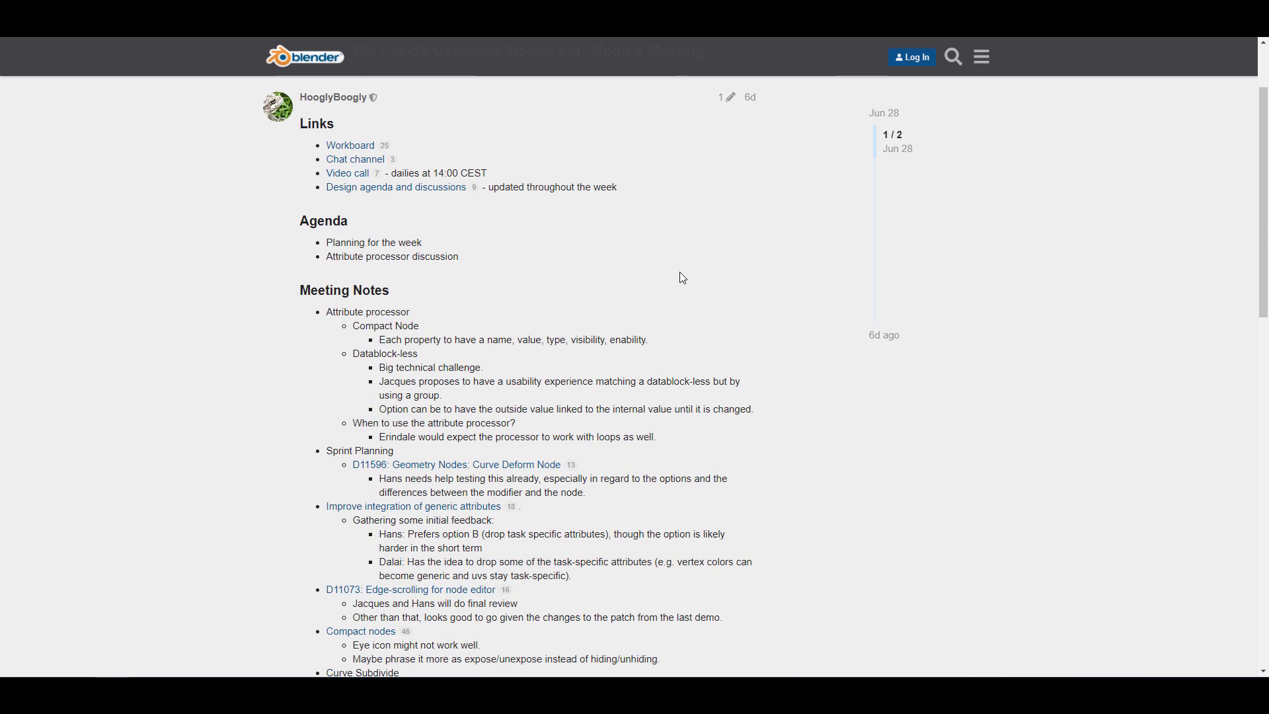
pyautogui.scroll(-2, 679, 272)
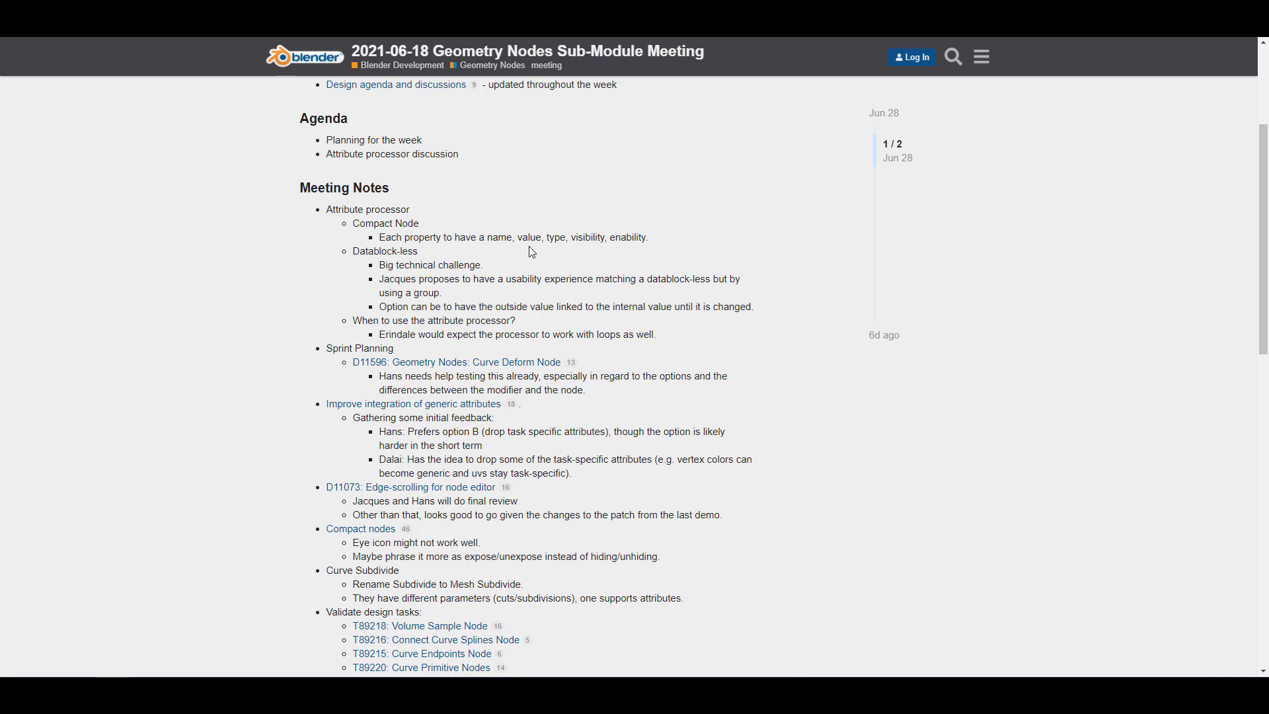
pyautogui.scroll(-1, 590, 278)
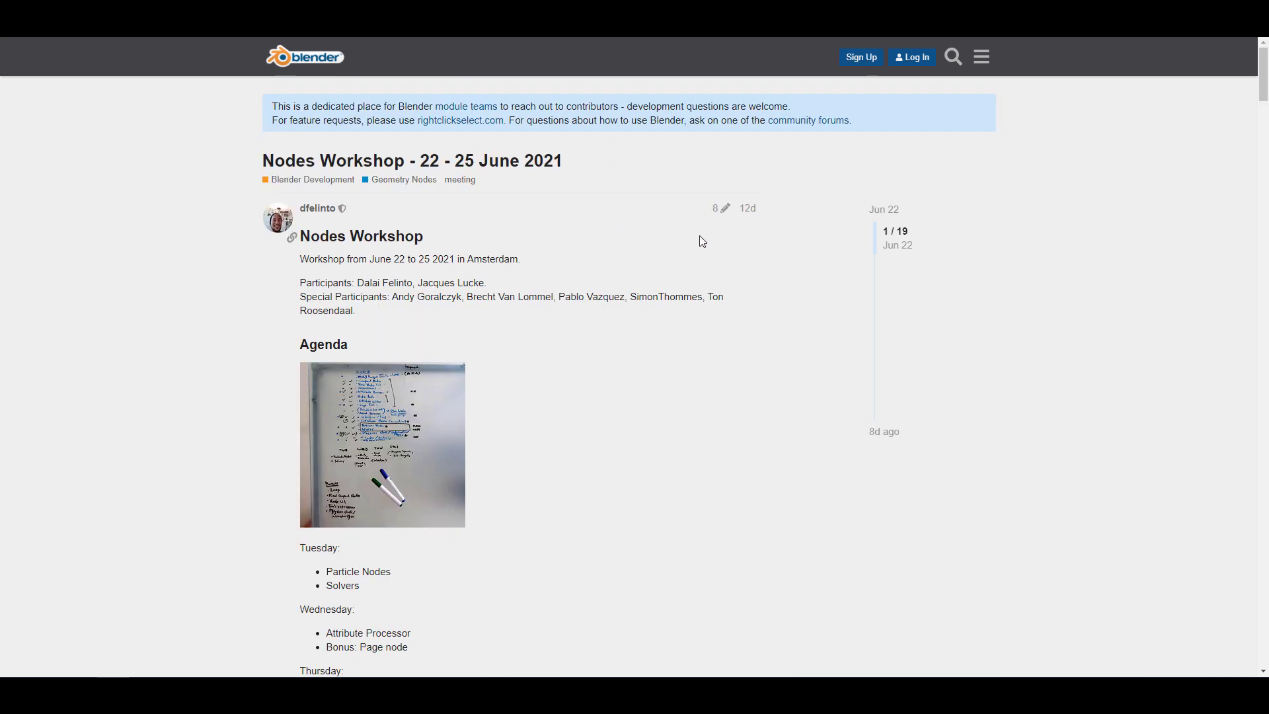
pyautogui.scroll(-1, 701, 241)
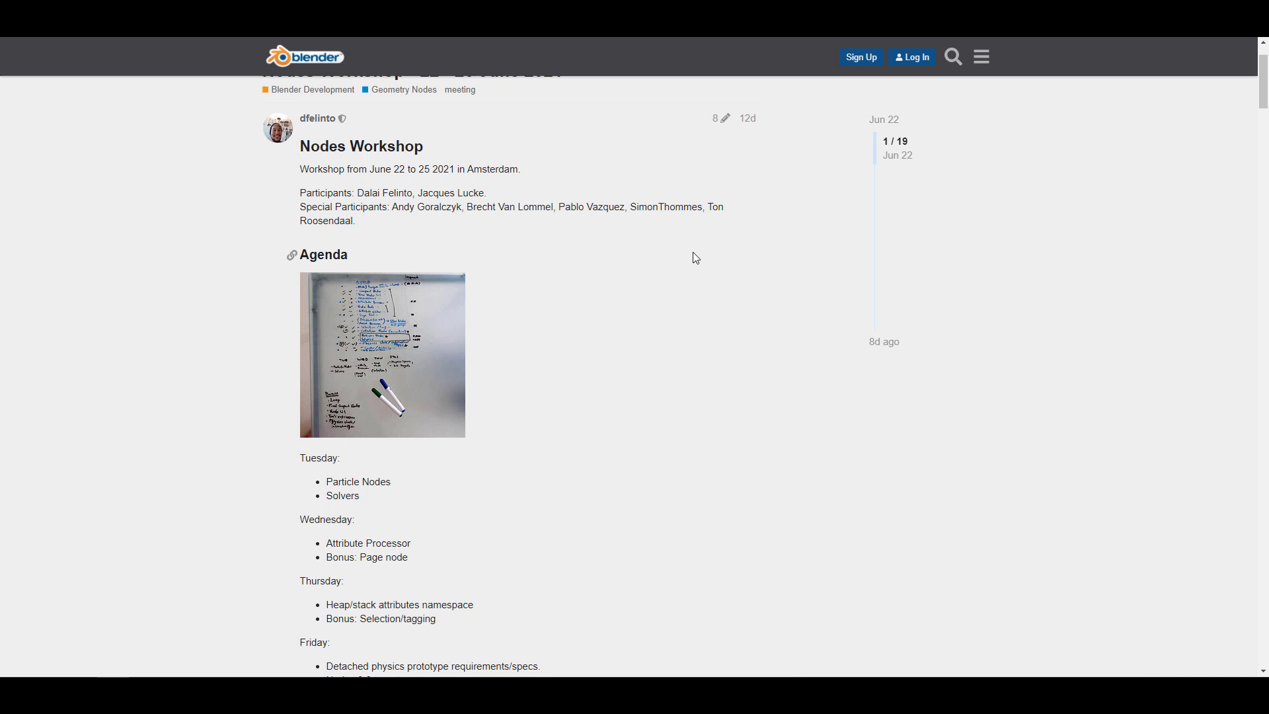
pyautogui.scroll(-2, 693, 251)
pyautogui.scroll(2, 693, 252)
pyautogui.middleClick(693, 252)
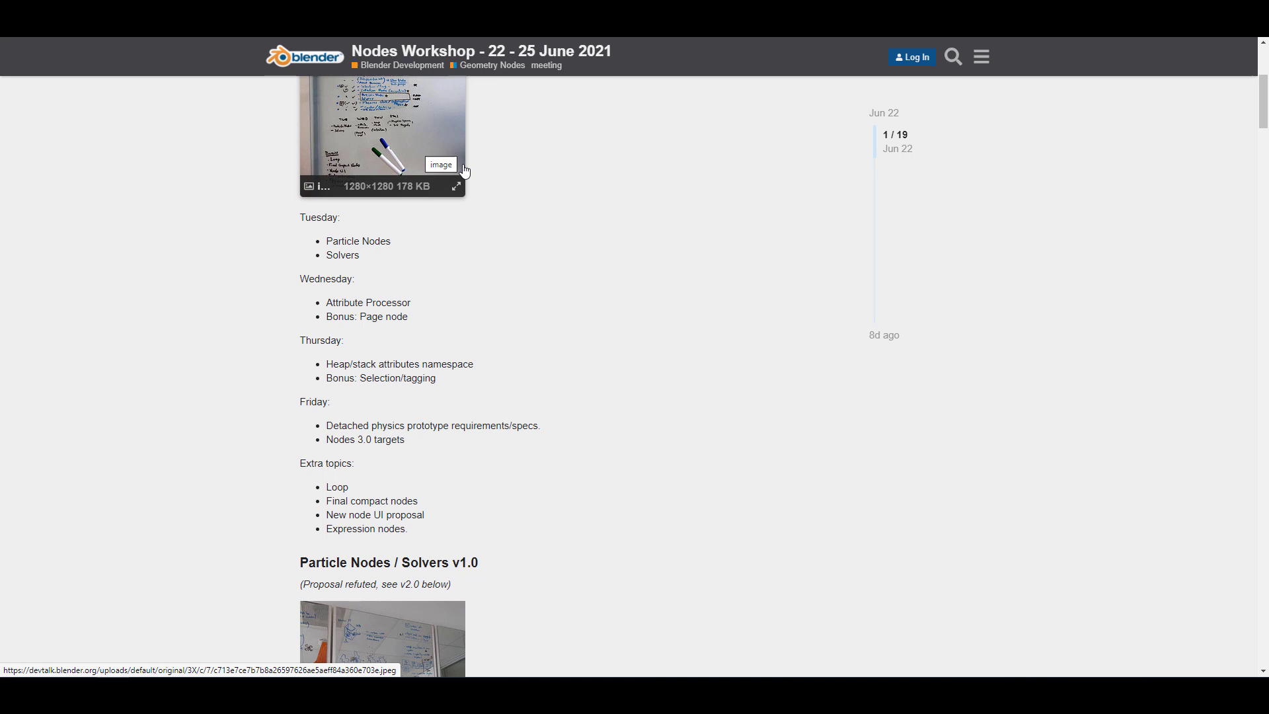
pyautogui.scroll(-1, 695, 247)
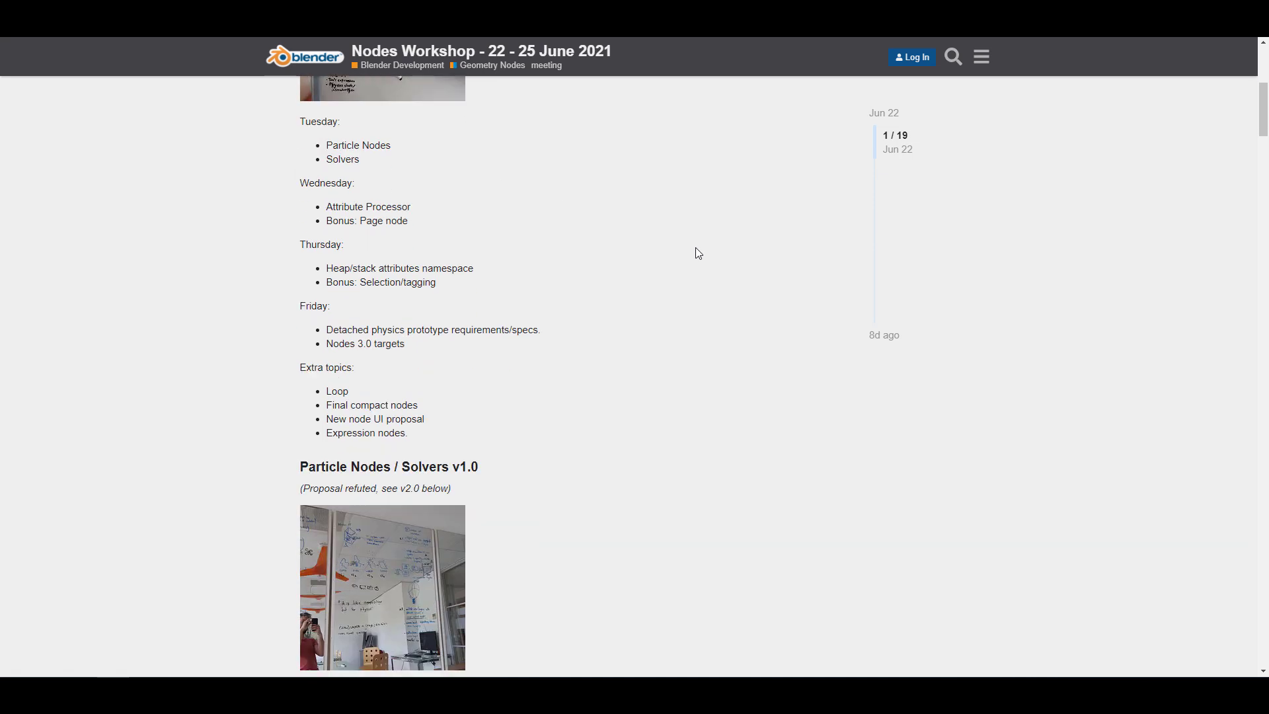
pyautogui.scroll(-3, 704, 288)
pyautogui.scroll(-1, 704, 288)
pyautogui.scroll(-3, 702, 294)
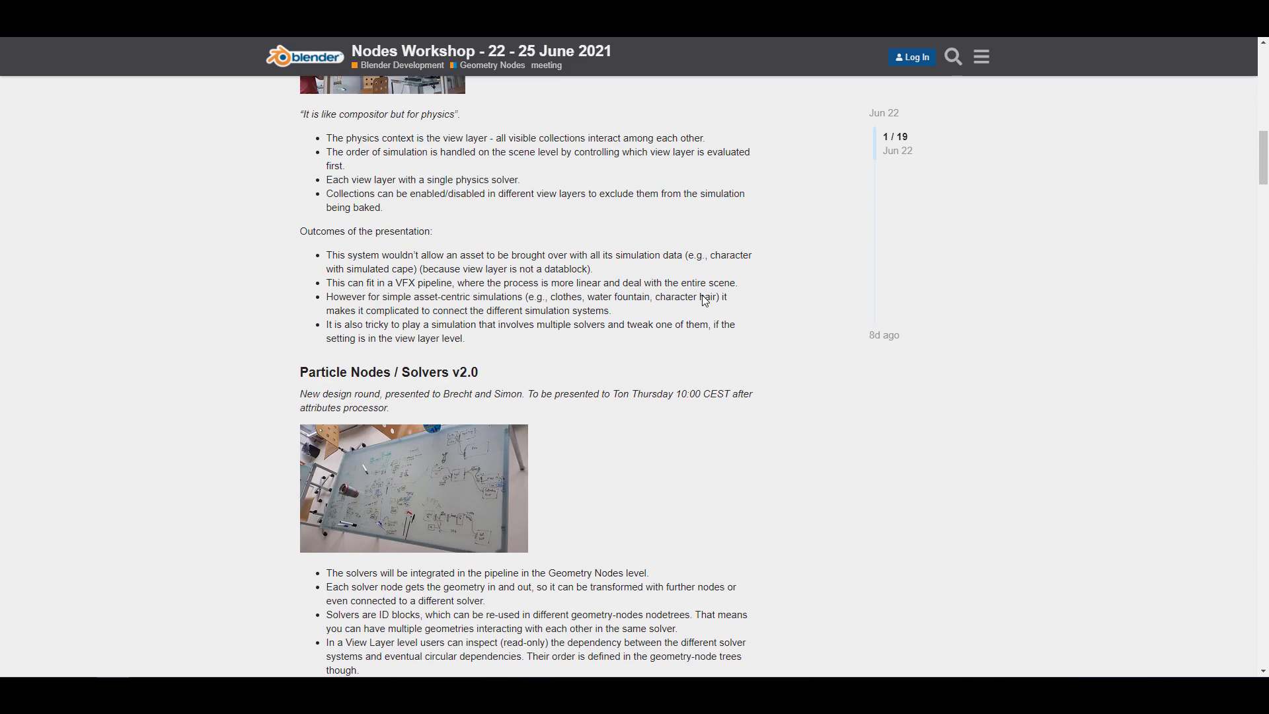
pyautogui.scroll(-3, 702, 294)
pyautogui.scroll(-2, 702, 294)
pyautogui.scroll(-1, 703, 294)
pyautogui.scroll(-4, 702, 294)
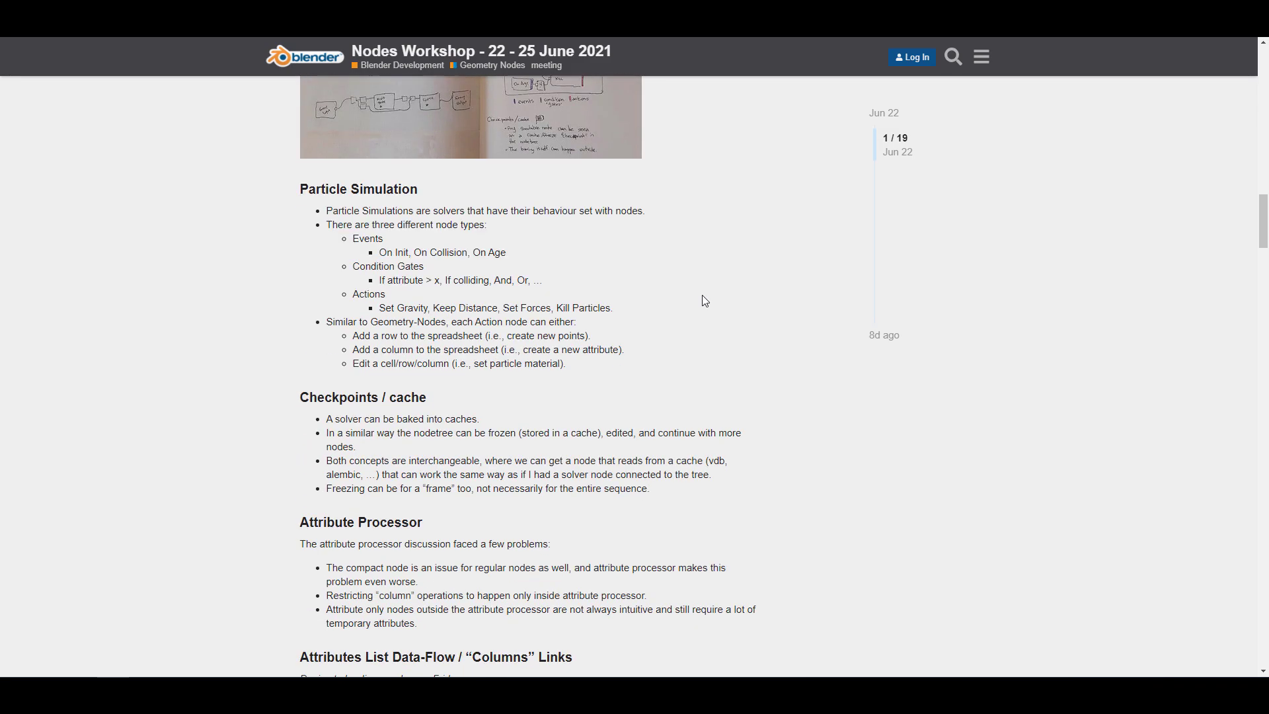
pyautogui.scroll(-1, 703, 294)
pyautogui.scroll(-3, 702, 295)
pyautogui.scroll(-1, 702, 294)
pyautogui.scroll(-2, 702, 300)
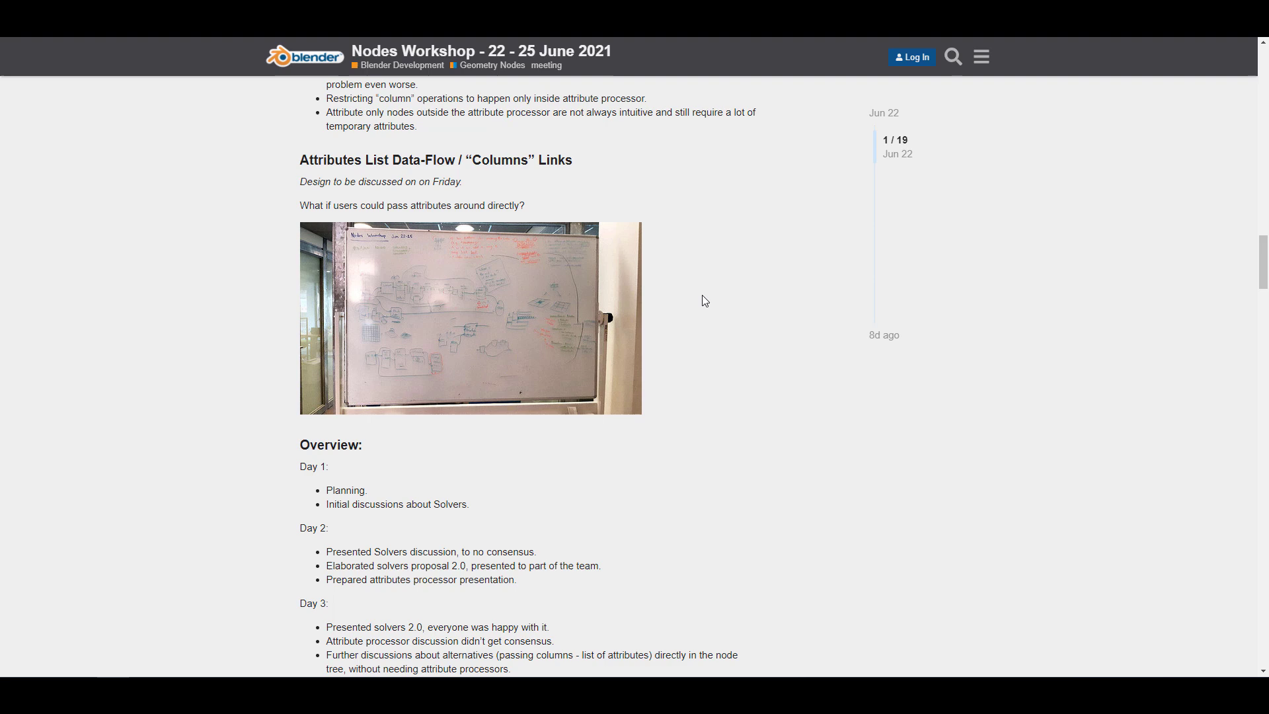
pyautogui.scroll(-1, 701, 300)
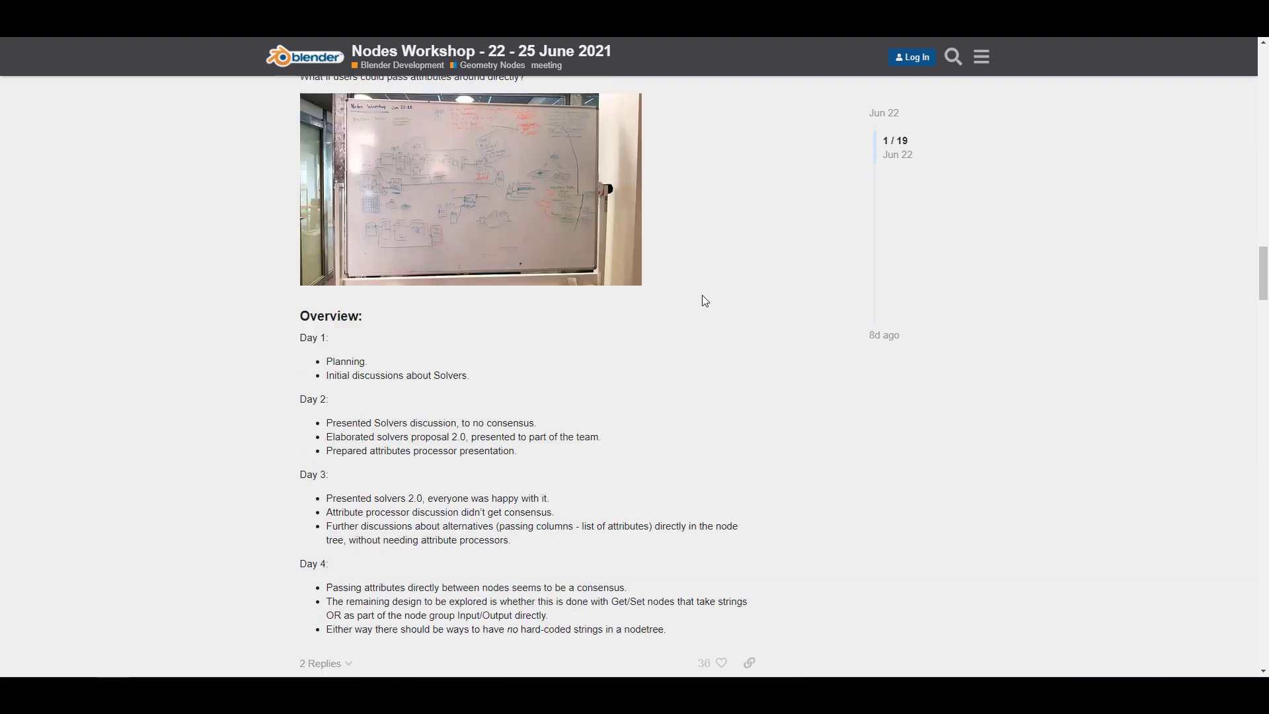
pyautogui.scroll(-1, 702, 300)
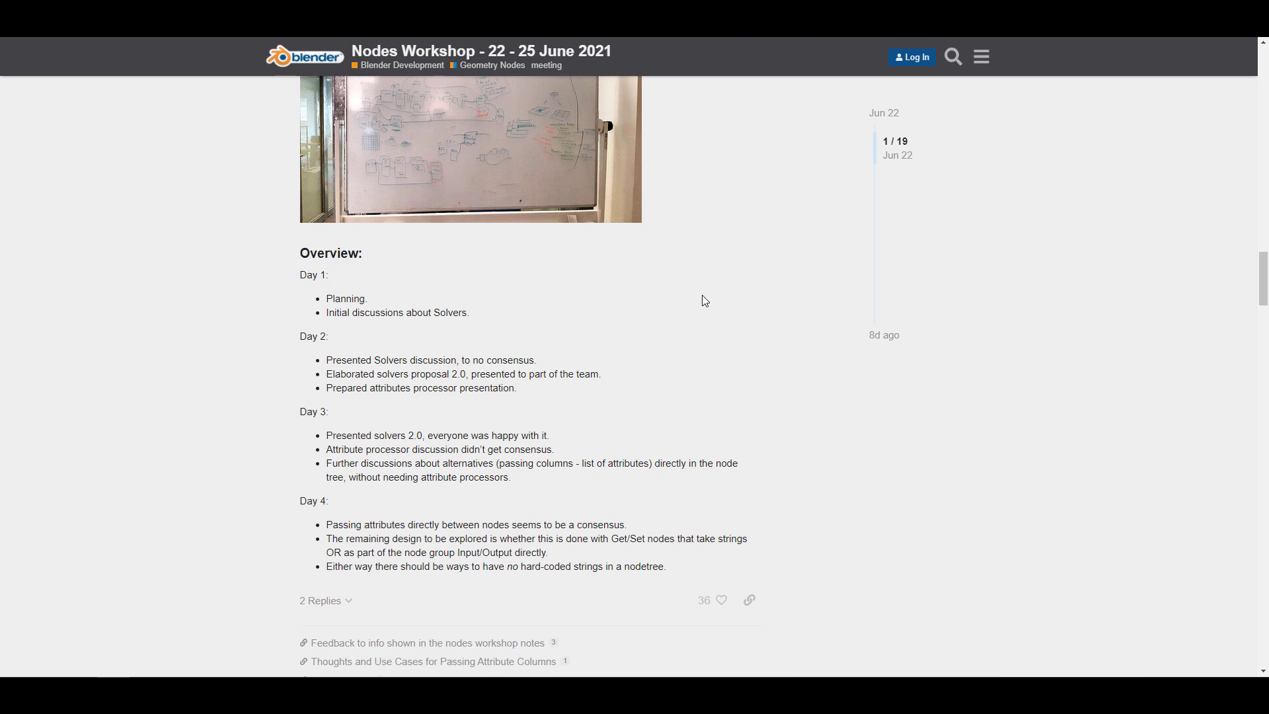
pyautogui.scroll(4, 702, 294)
pyautogui.scroll(1, 702, 295)
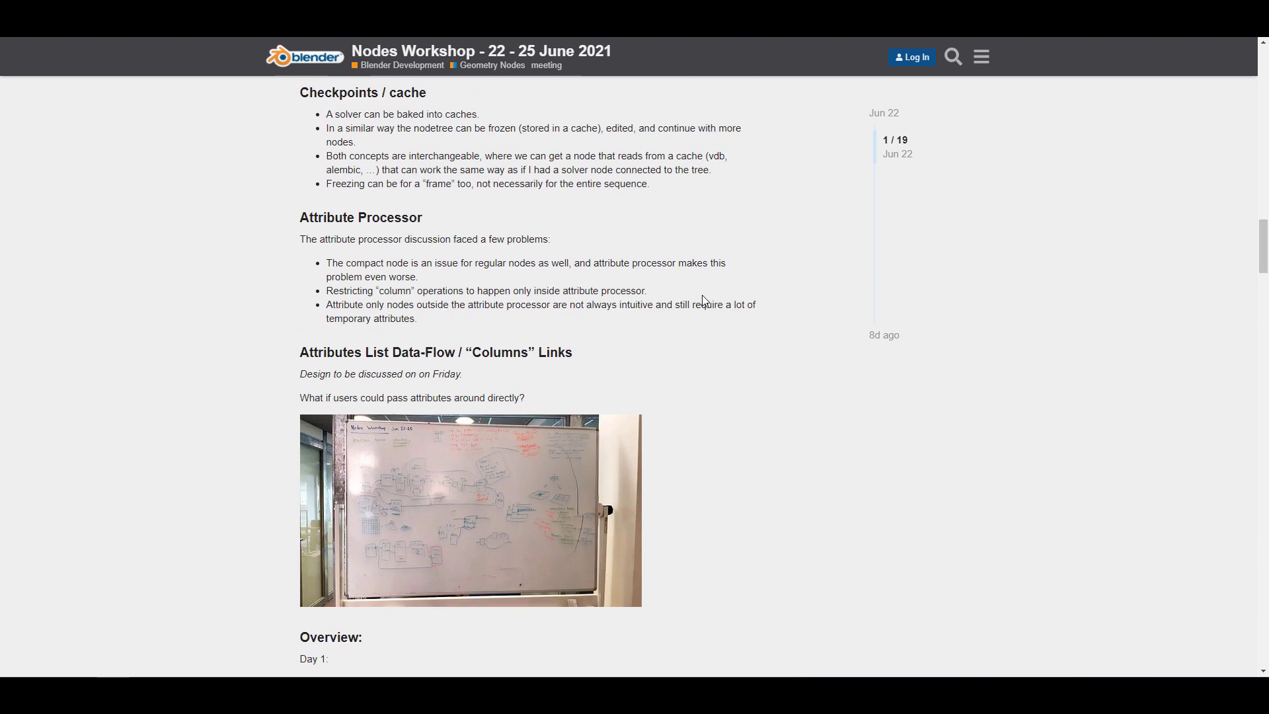
pyautogui.scroll(3, 701, 301)
# - Switch browser tabs to the BagaPie Modifier product page on Gumroad
pyautogui.hotkey('ctrl', 'Tab')
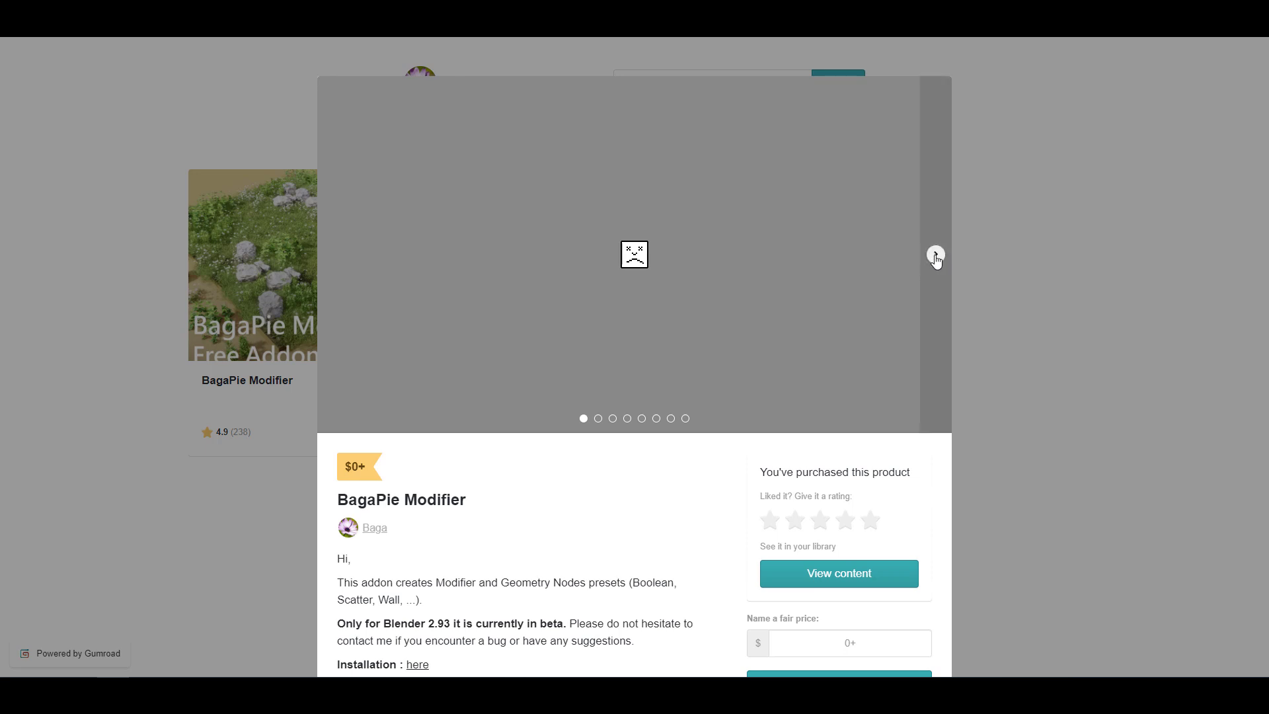
# - View the Fast Boolean preview slide of BagaPie Modifier and return to the first slide
pyautogui.click(935, 250)
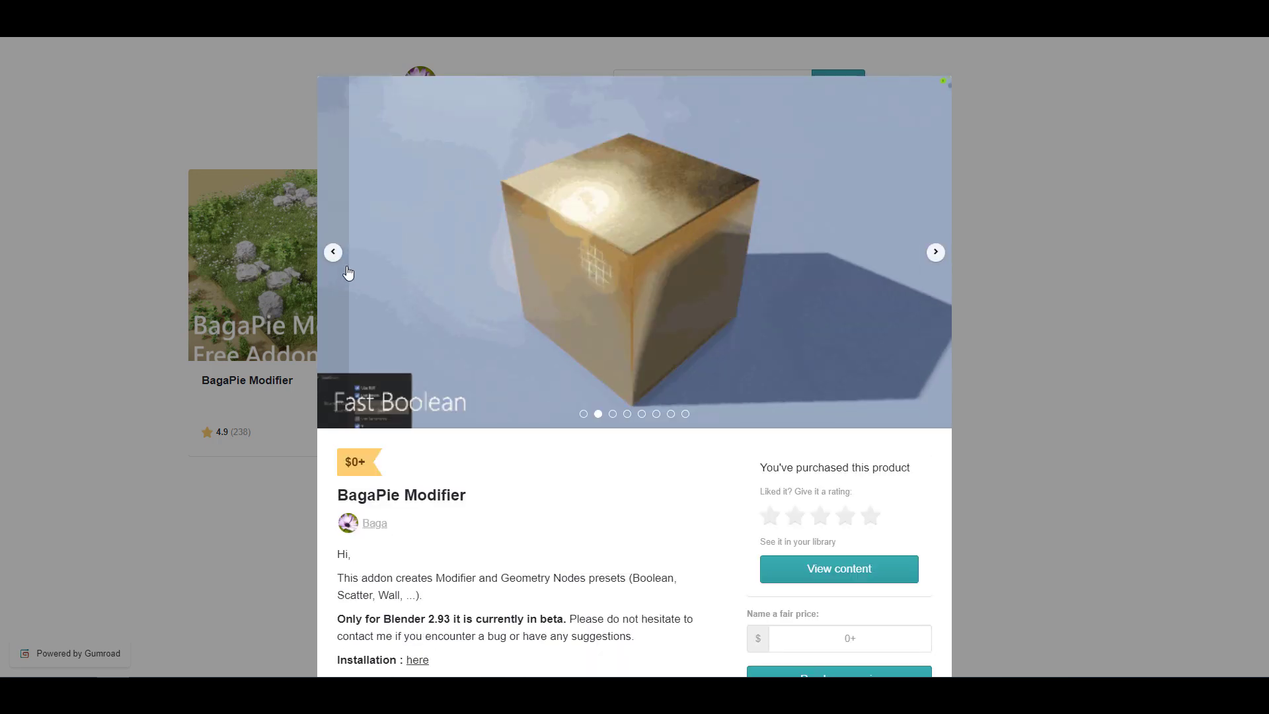
pyautogui.click(333, 251)
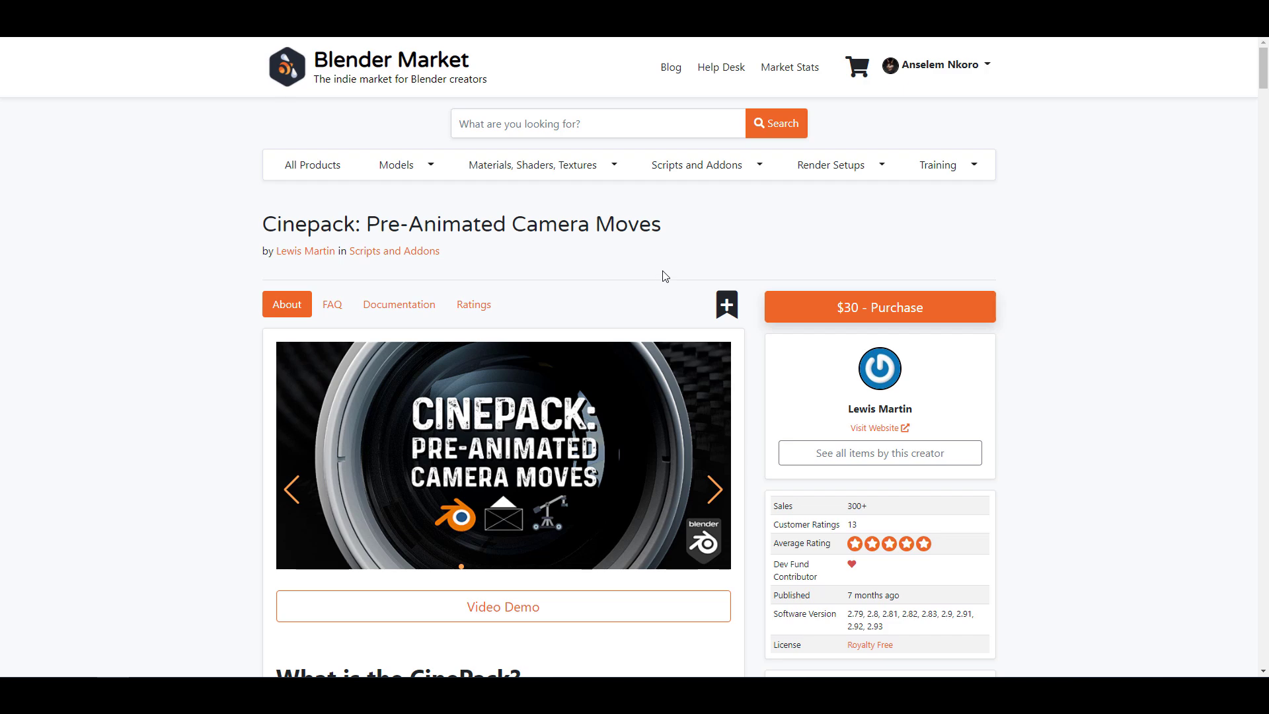
pyautogui.scroll(-5, 664, 276)
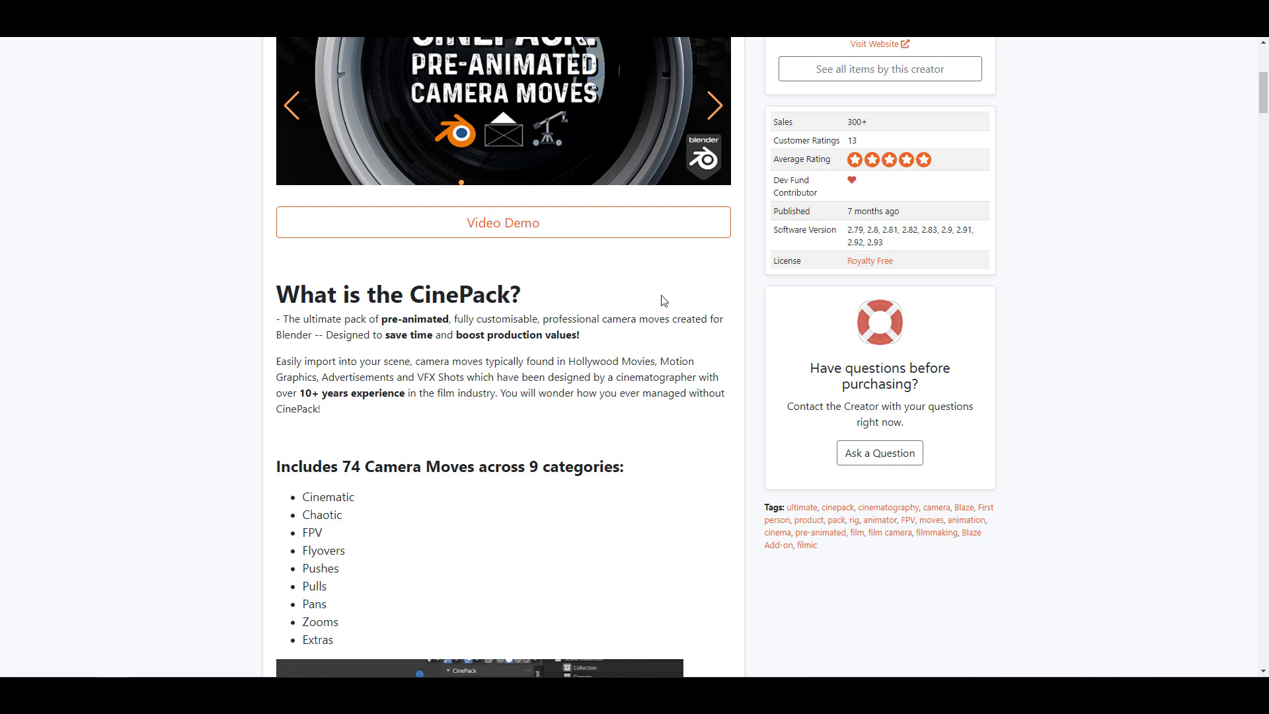
pyautogui.scroll(-4, 663, 287)
pyautogui.scroll(-2, 661, 301)
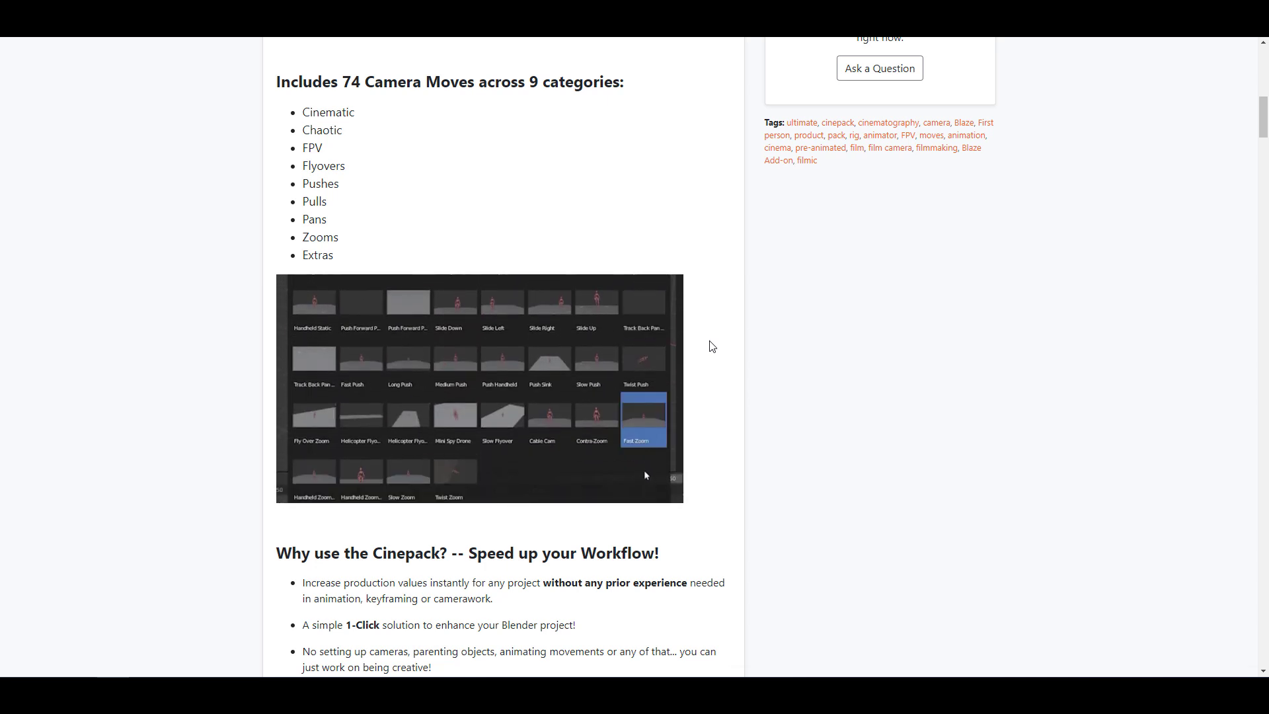
pyautogui.scroll(-1, 710, 346)
pyautogui.scroll(-2, 709, 346)
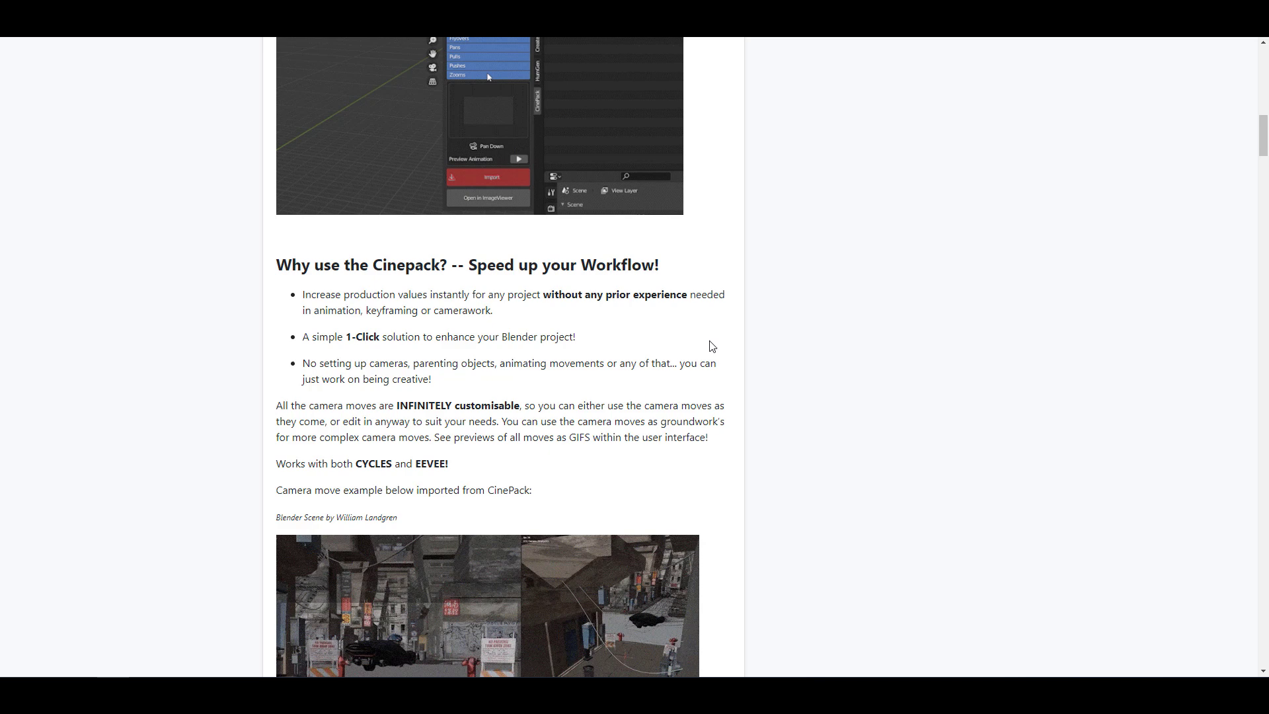
pyautogui.scroll(-1, 709, 347)
pyautogui.scroll(-1, 710, 346)
pyautogui.scroll(-1, 710, 346)
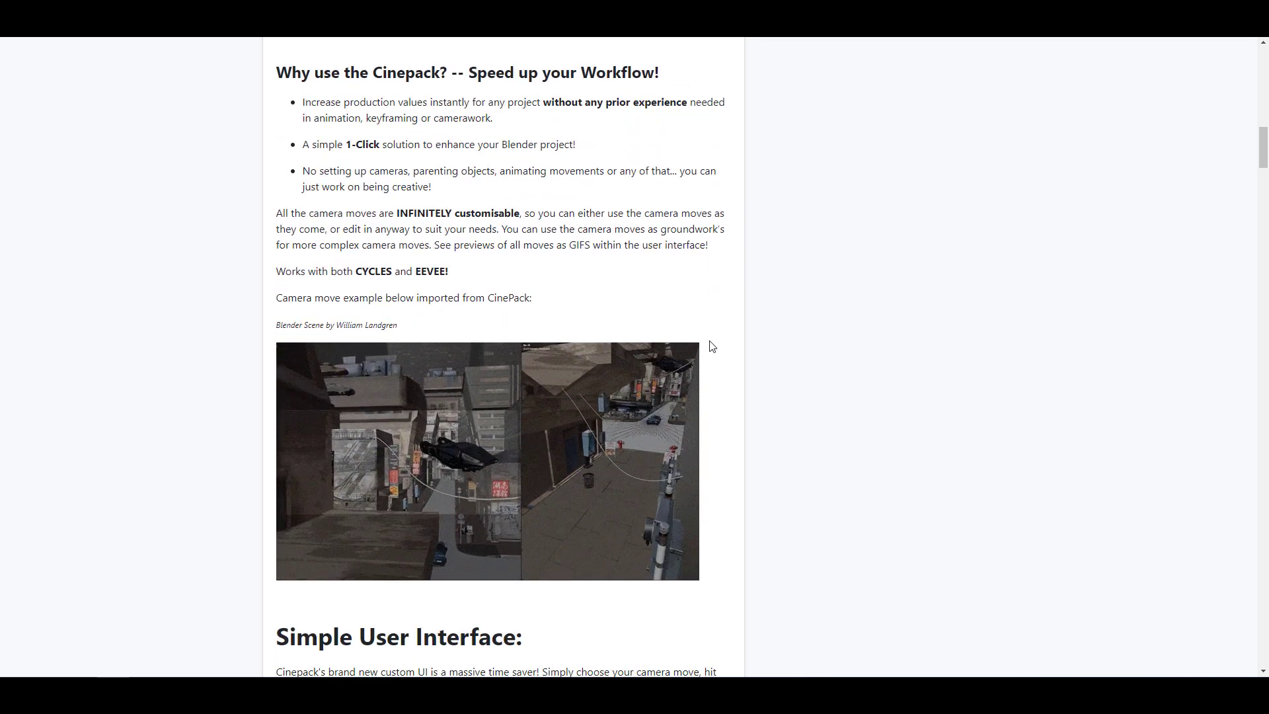
pyautogui.scroll(-2, 709, 346)
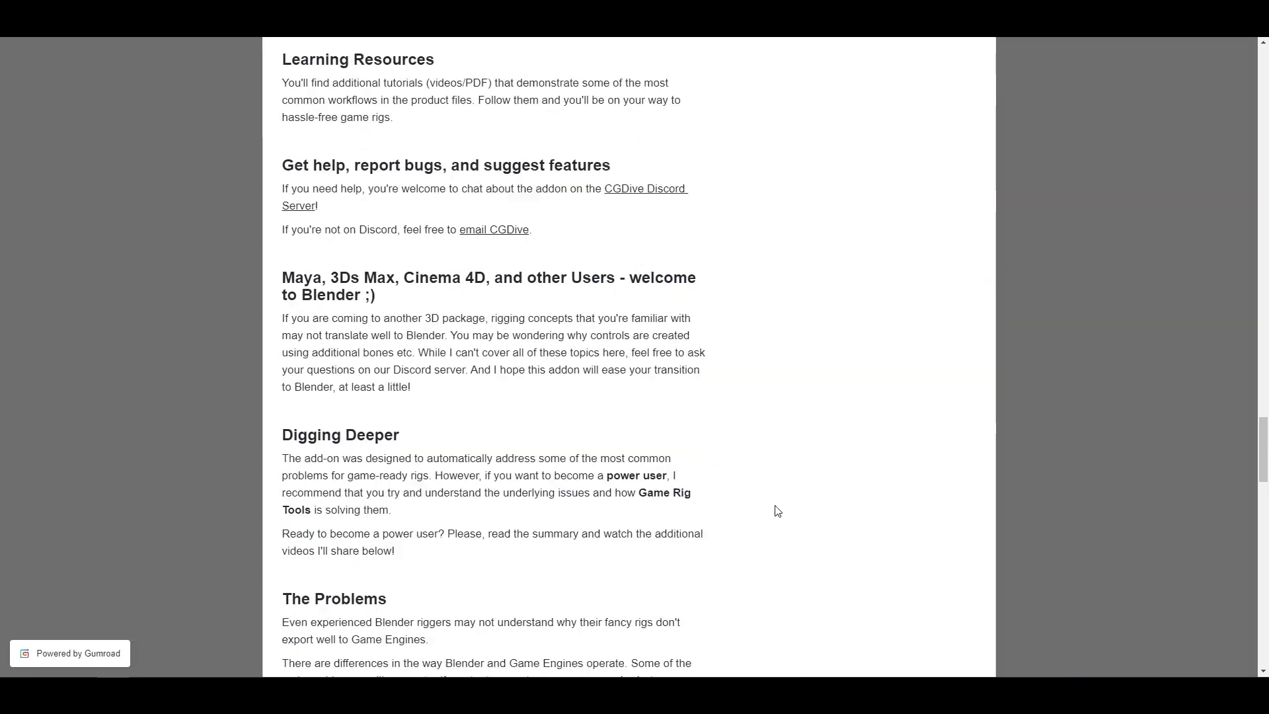
pyautogui.scroll(5, 773, 505)
pyautogui.scroll(5, 774, 506)
pyautogui.scroll(5, 783, 483)
pyautogui.scroll(5, 785, 483)
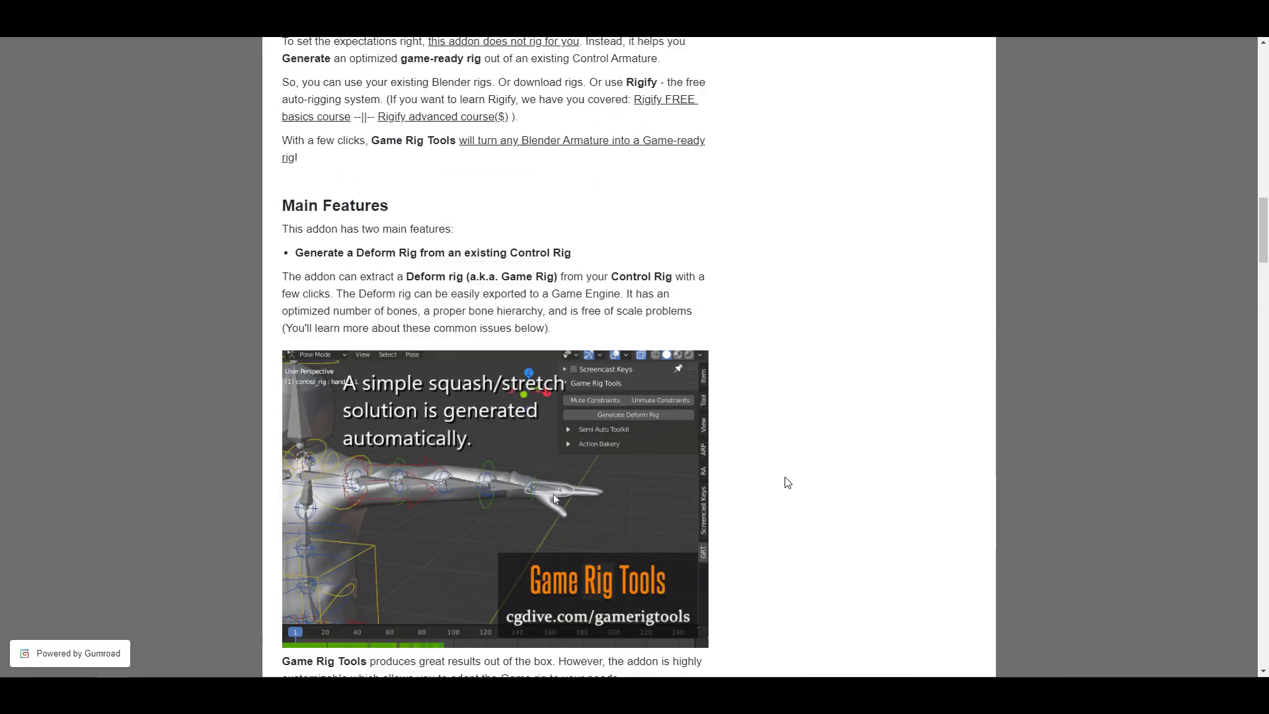
pyautogui.scroll(5, 786, 483)
pyautogui.scroll(5, 785, 483)
pyautogui.scroll(2, 710, 441)
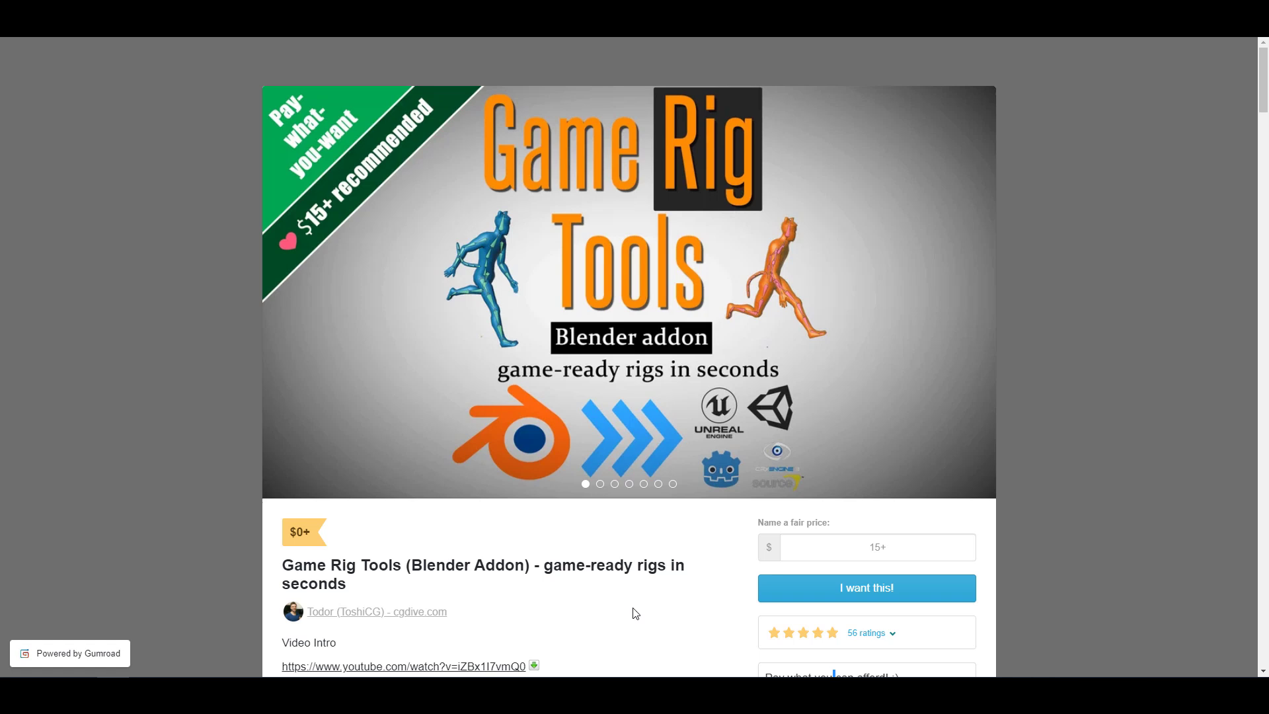
pyautogui.scroll(-1, 611, 598)
pyautogui.scroll(-1, 612, 597)
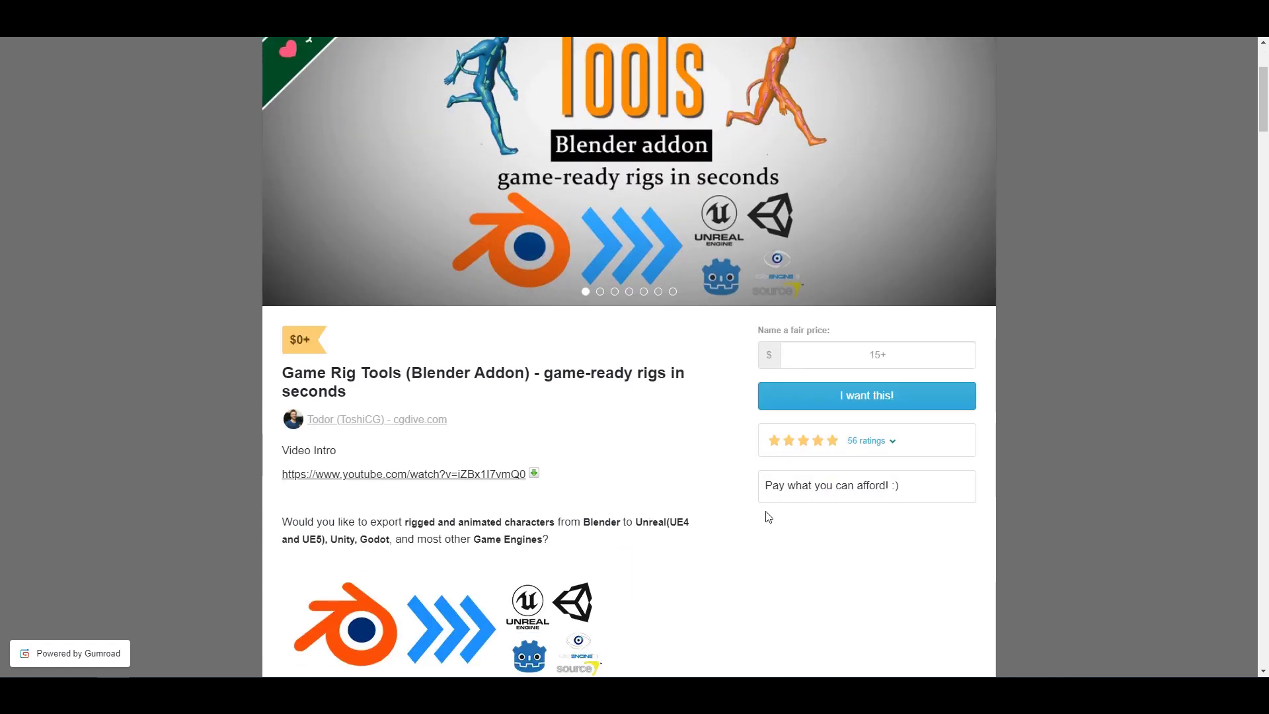
pyautogui.scroll(1, 768, 516)
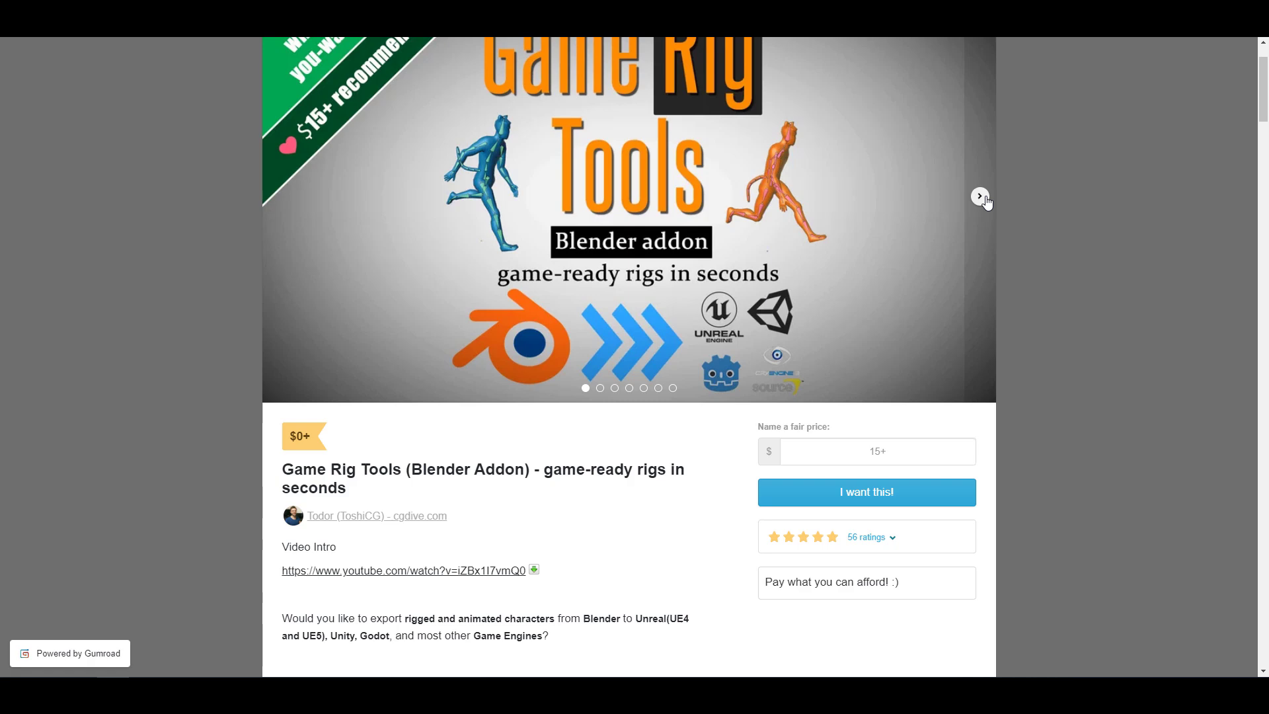
pyautogui.scroll(1, 982, 198)
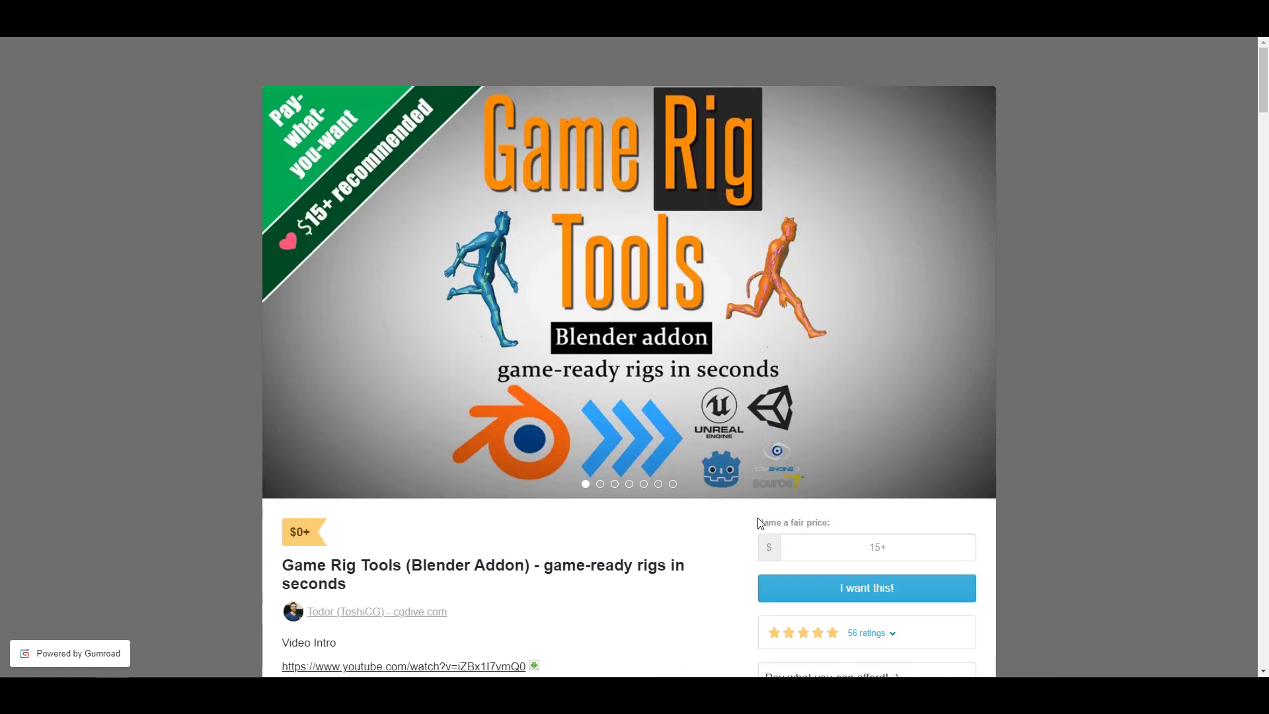
pyautogui.scroll(-8, 758, 522)
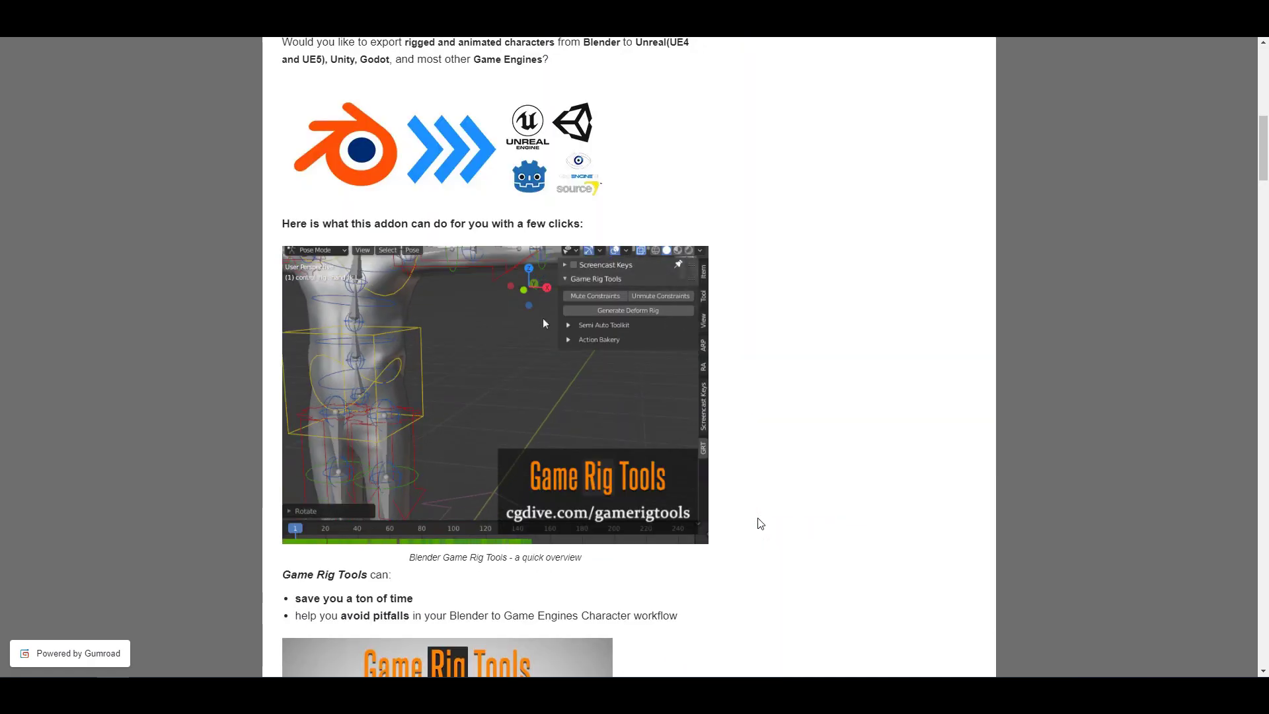
pyautogui.scroll(-3, 763, 516)
pyautogui.scroll(-4, 768, 495)
pyautogui.scroll(-1, 782, 483)
pyautogui.scroll(-1, 783, 483)
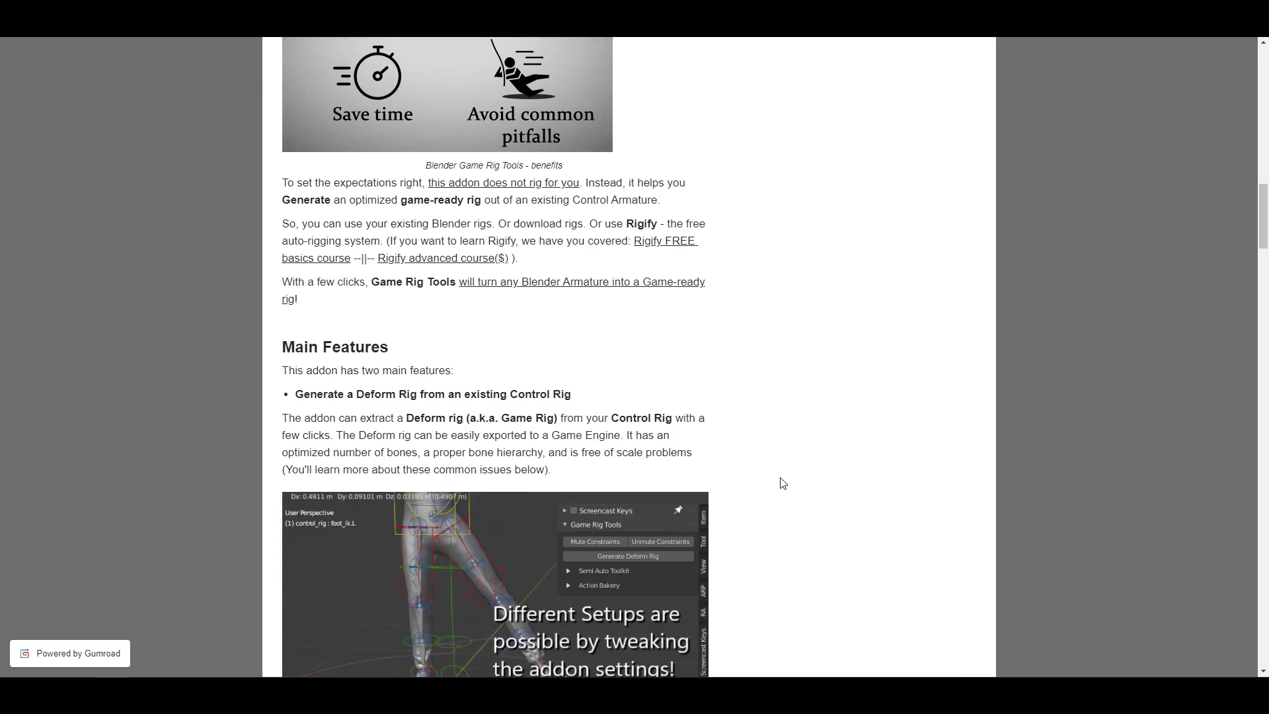
pyautogui.scroll(-3, 782, 483)
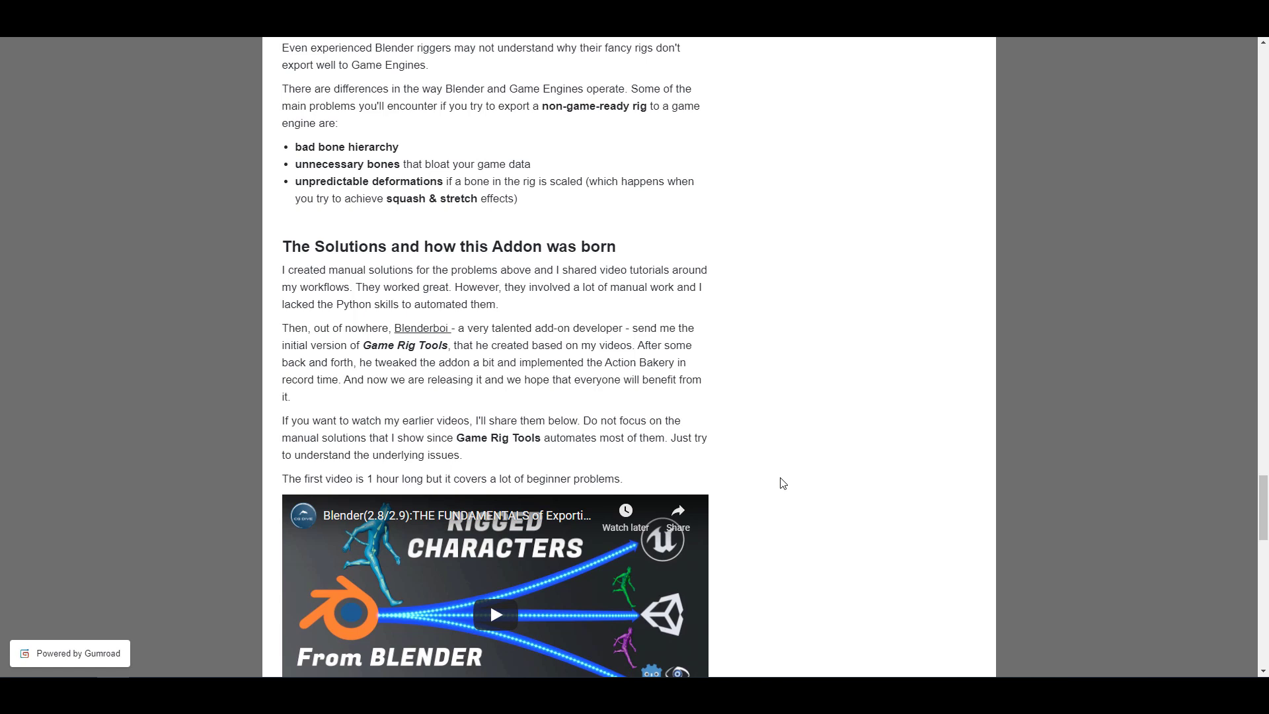
pyautogui.scroll(-2, 782, 482)
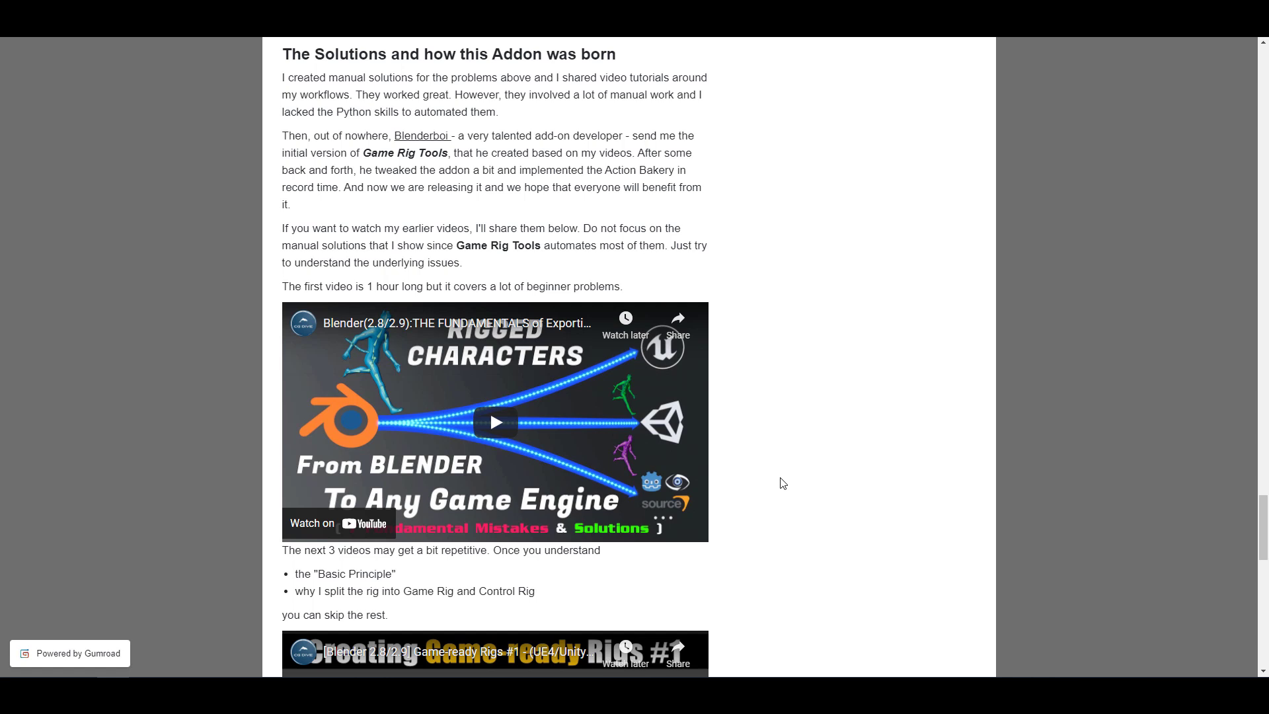
pyautogui.scroll(-8, 782, 483)
pyautogui.scroll(-2, 782, 483)
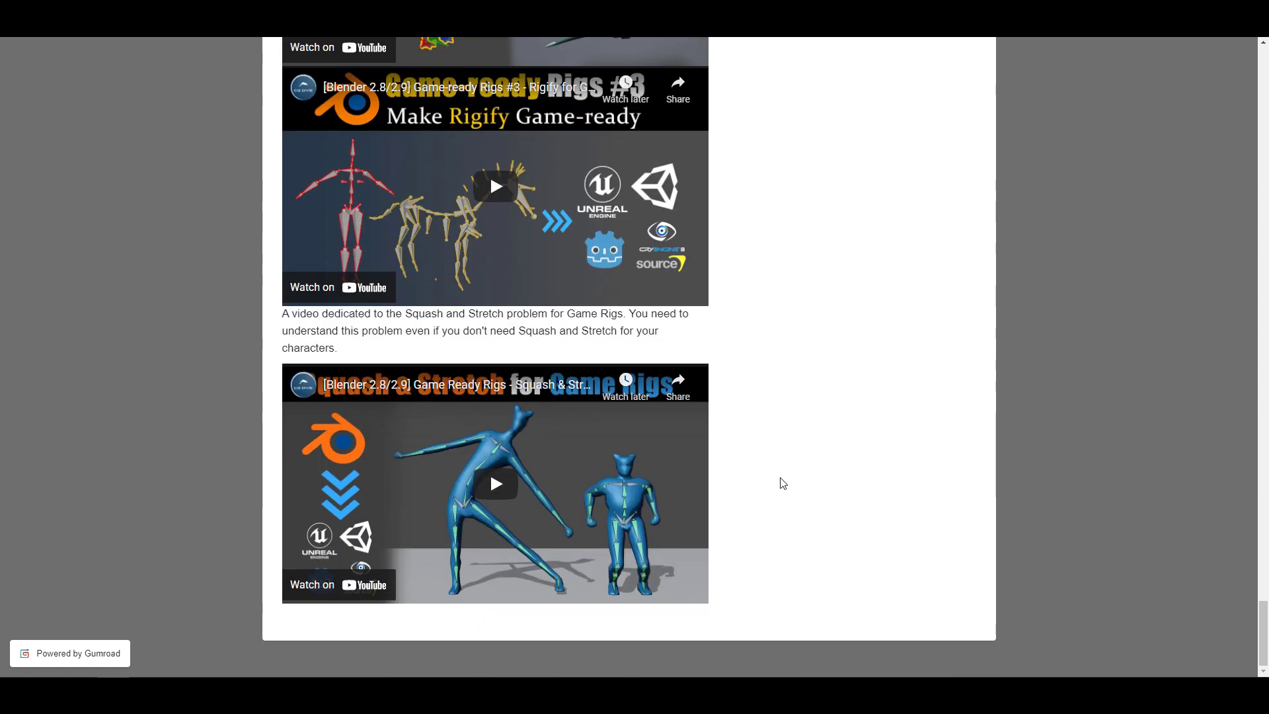
pyautogui.scroll(5, 786, 542)
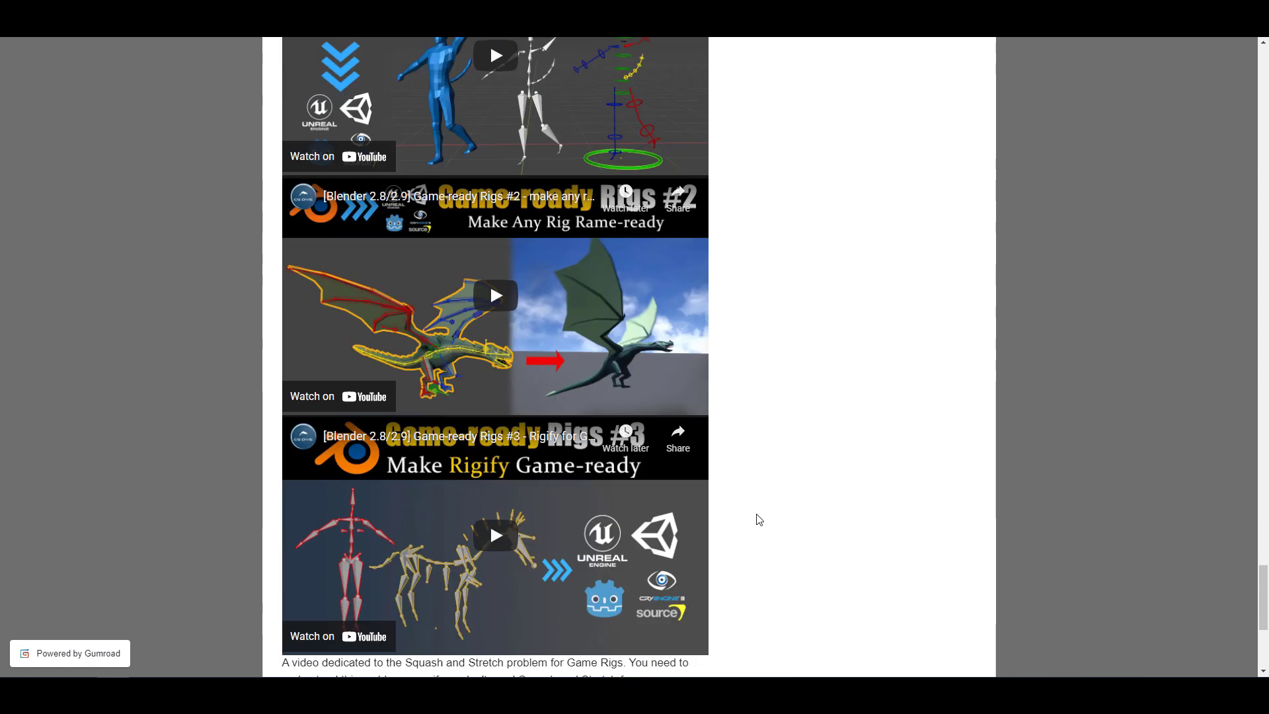
pyautogui.scroll(-5, 760, 523)
pyautogui.scroll(5, 743, 531)
pyautogui.scroll(3, 744, 545)
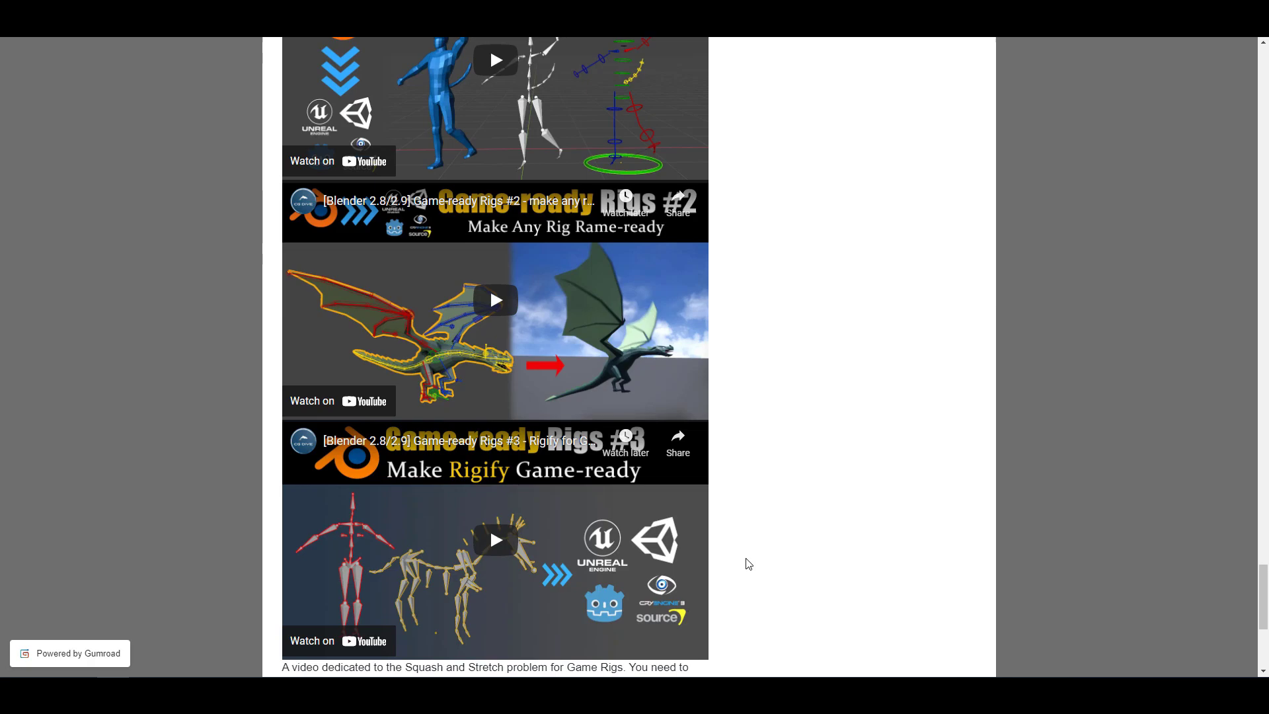
pyautogui.scroll(5, 746, 555)
pyautogui.scroll(4, 749, 564)
pyautogui.scroll(10, 748, 564)
pyautogui.scroll(8, 749, 561)
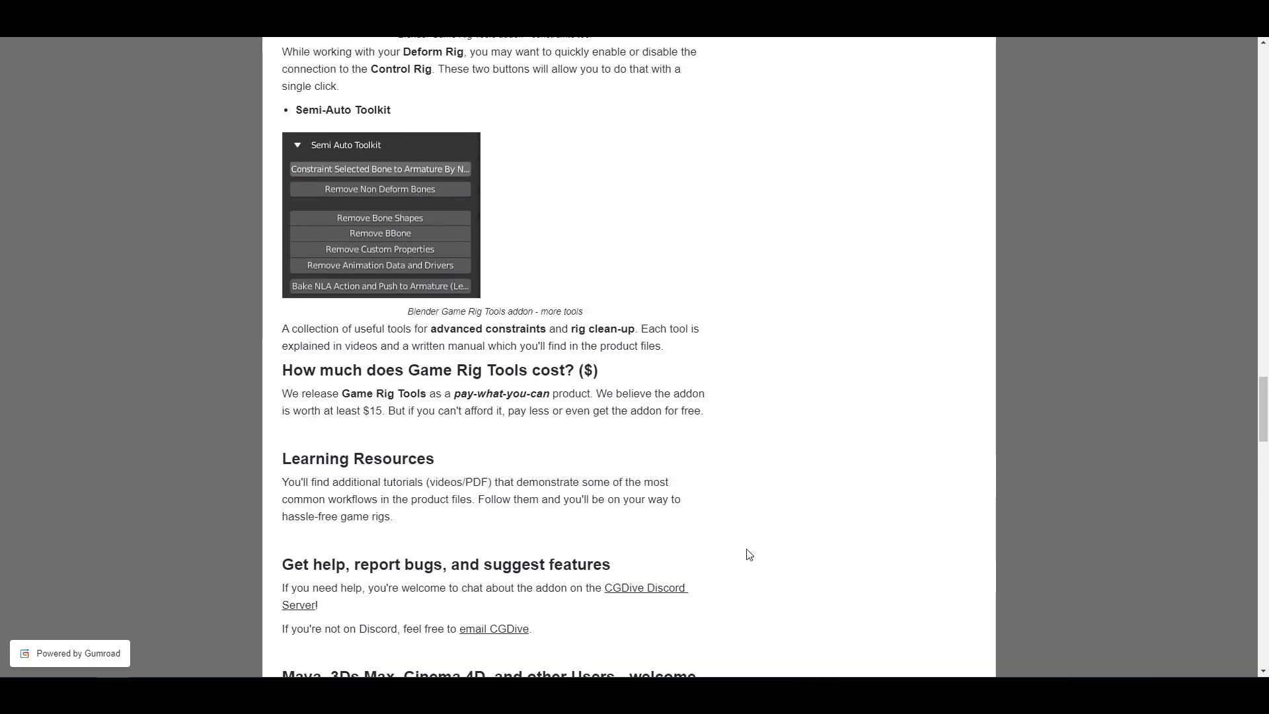
pyautogui.scroll(8, 748, 558)
pyautogui.scroll(6, 748, 554)
pyautogui.scroll(6, 749, 554)
pyautogui.scroll(6, 748, 555)
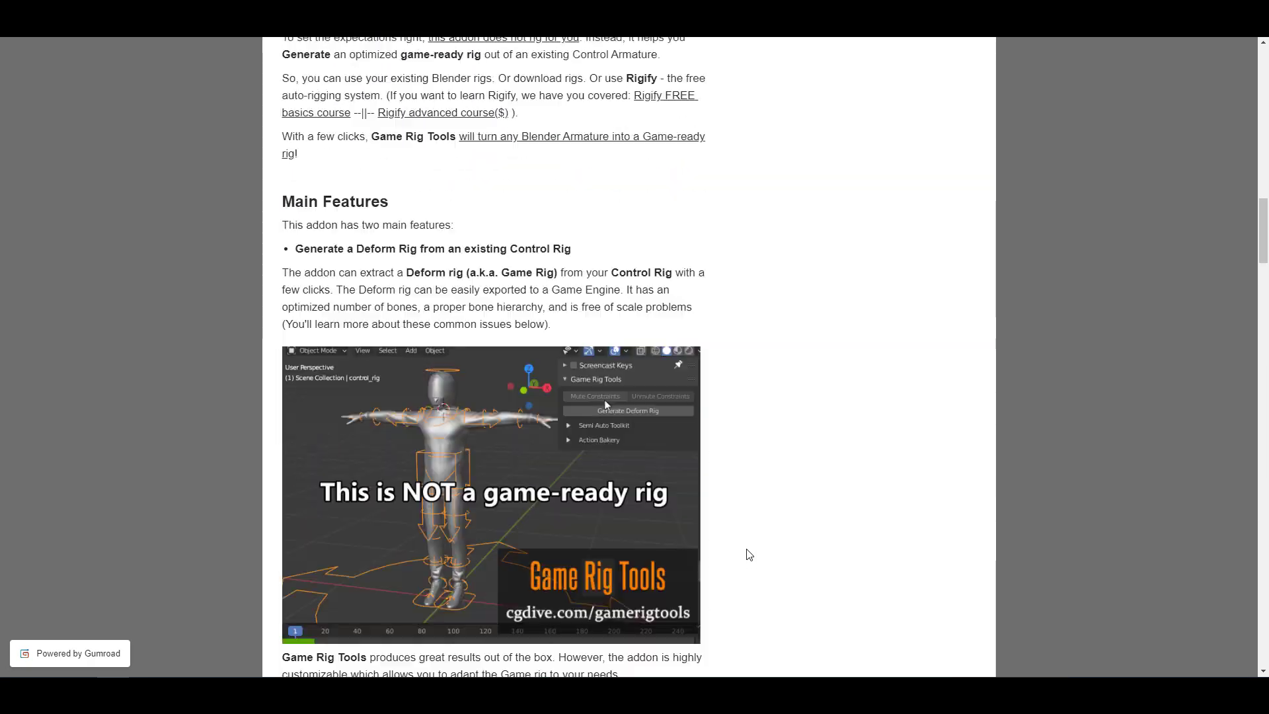
pyautogui.scroll(8, 749, 555)
pyautogui.scroll(10, 749, 555)
pyautogui.scroll(3, 749, 555)
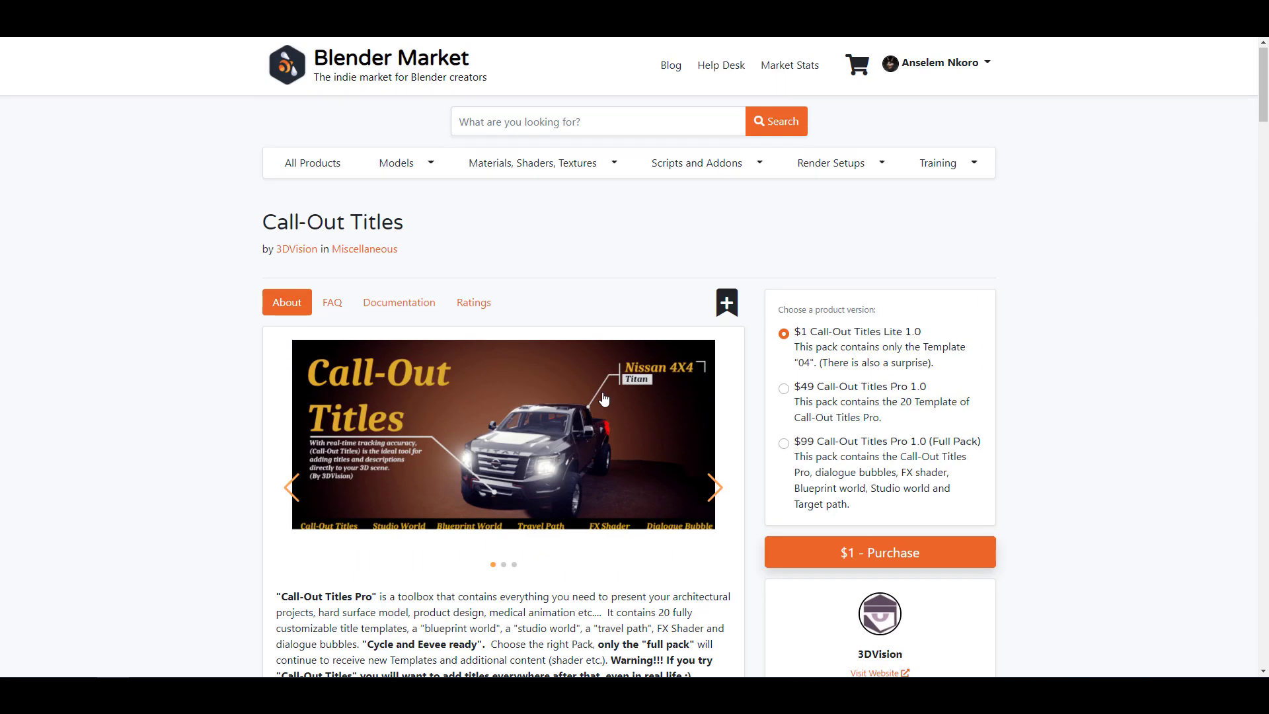
pyautogui.scroll(-1, 602, 398)
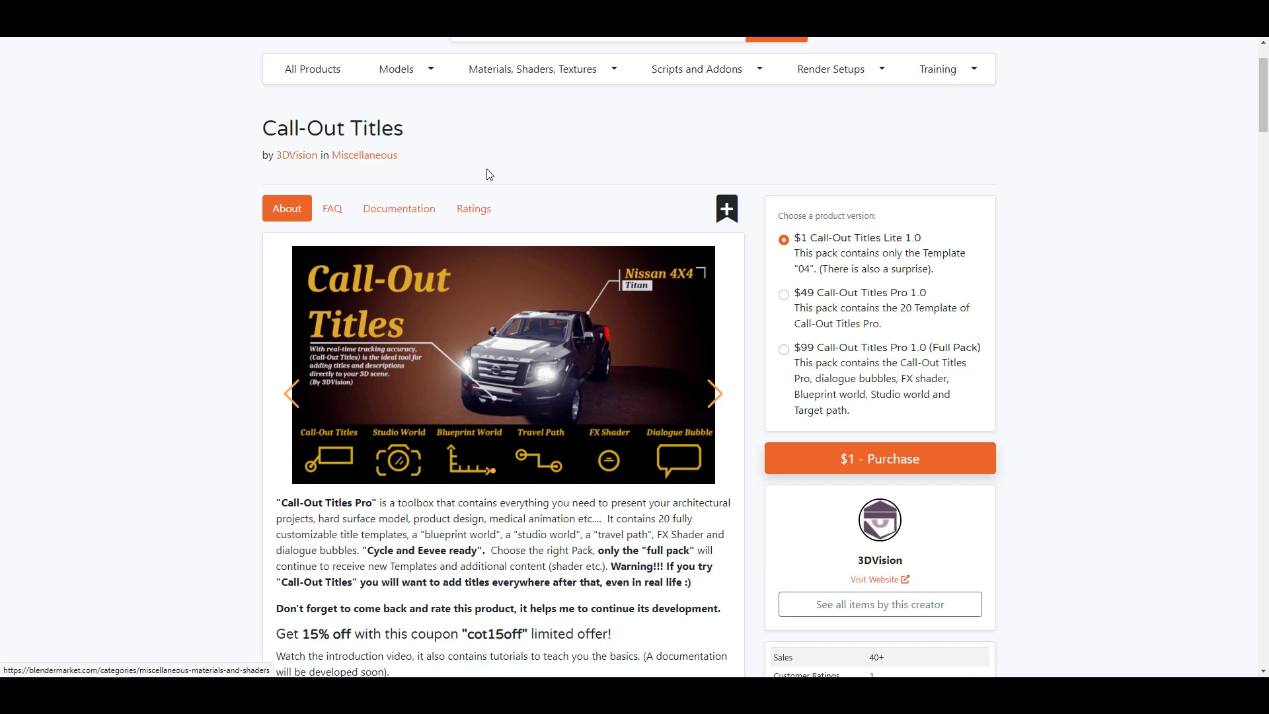
pyautogui.scroll(-4, 622, 168)
pyautogui.scroll(-1, 635, 297)
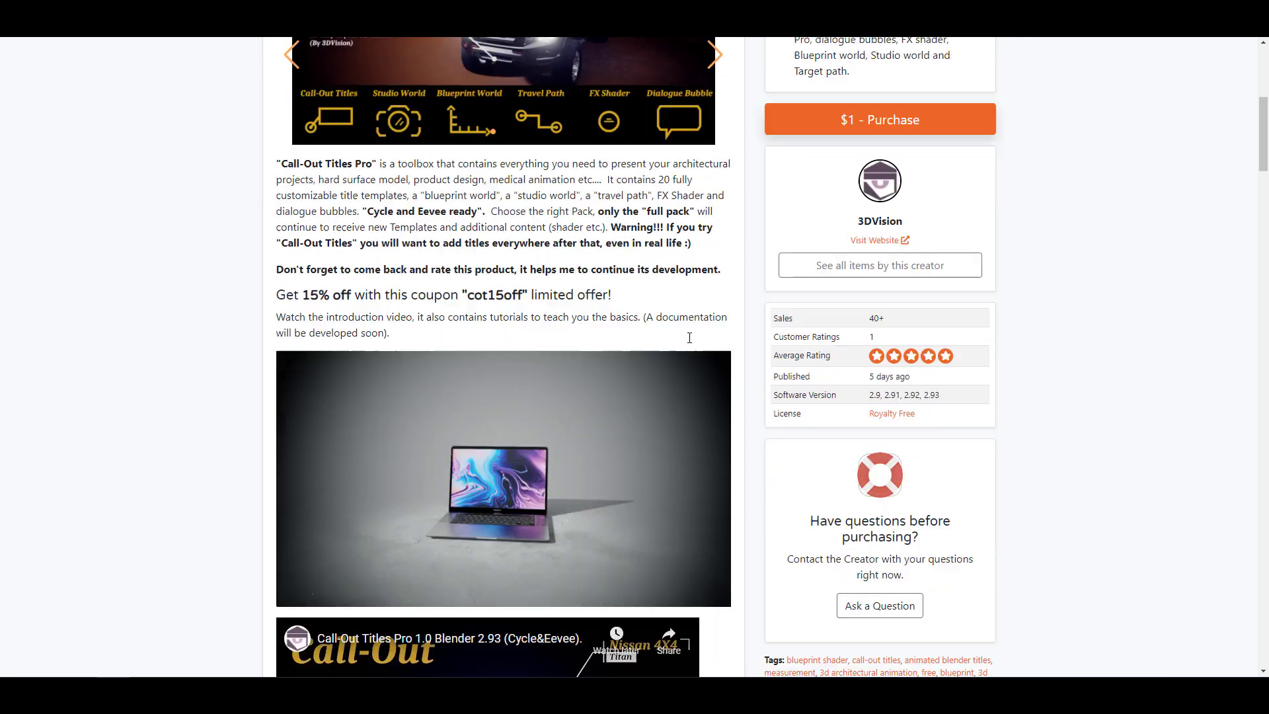
pyautogui.scroll(-1, 689, 339)
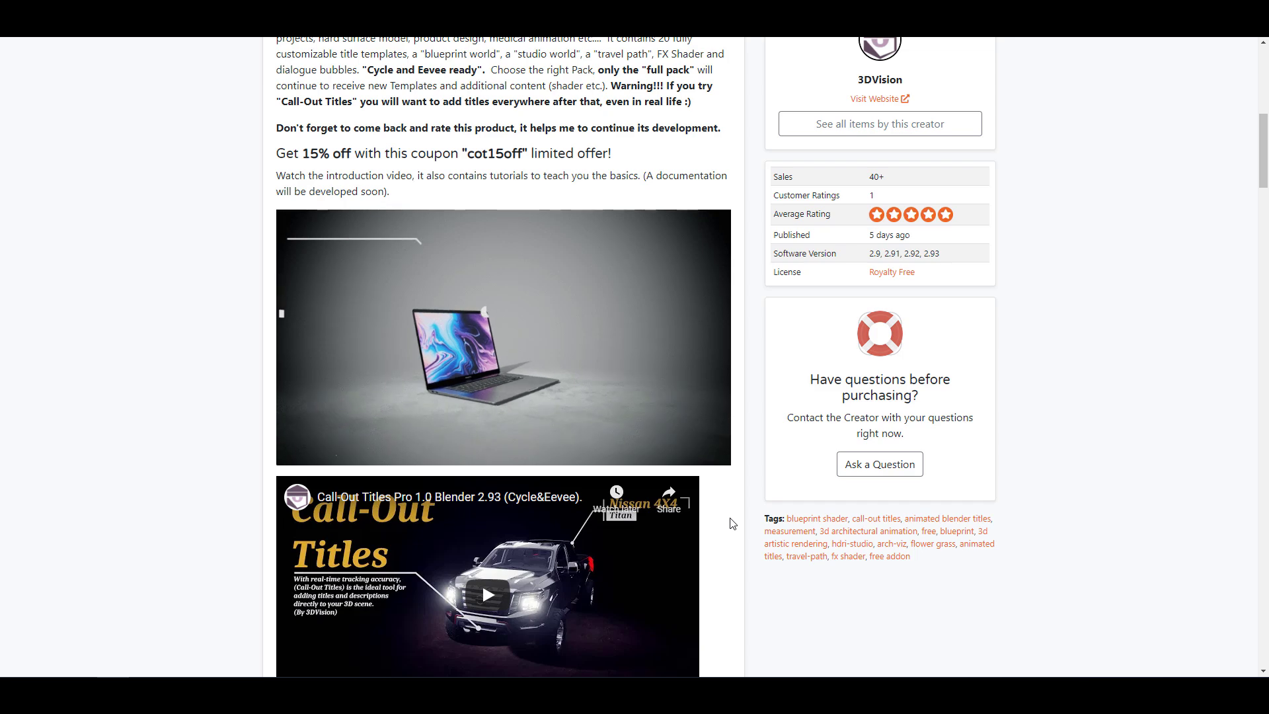
pyautogui.scroll(-5, 731, 522)
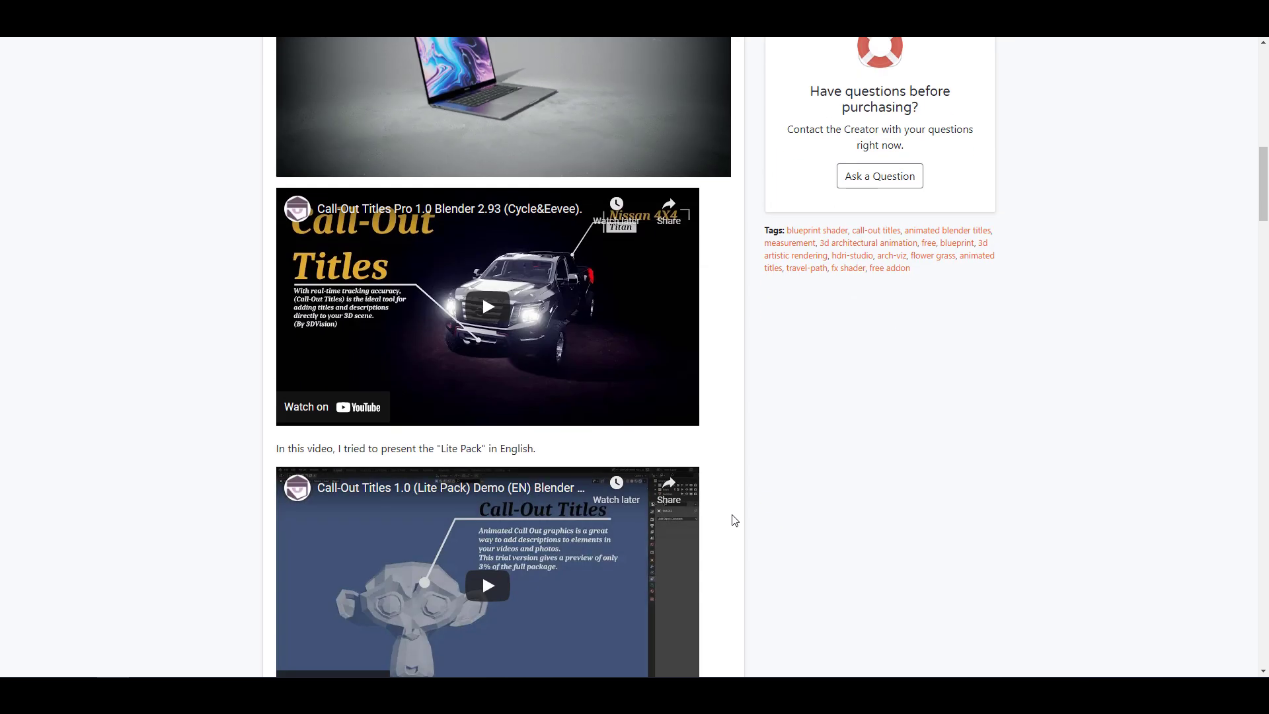
pyautogui.scroll(-5, 738, 510)
pyautogui.scroll(-2, 746, 502)
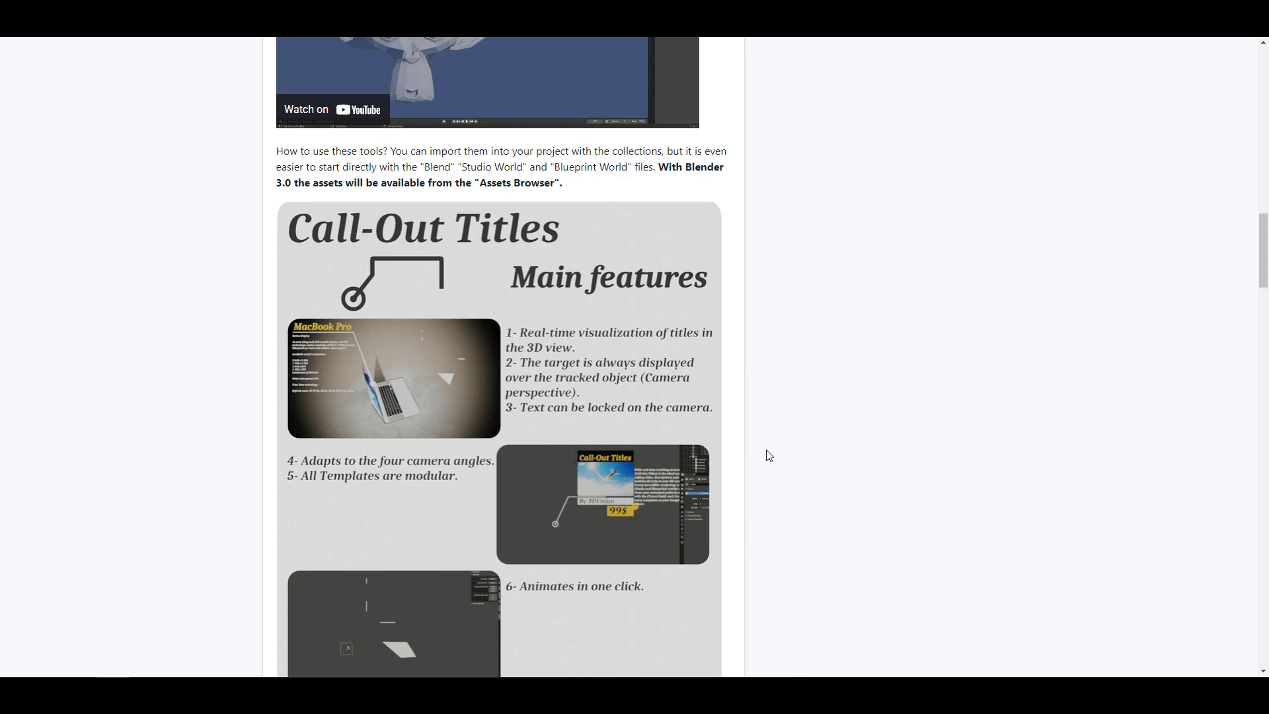
pyautogui.scroll(-3, 753, 475)
pyautogui.scroll(-8, 768, 456)
pyautogui.scroll(-4, 769, 456)
pyautogui.scroll(-1, 768, 456)
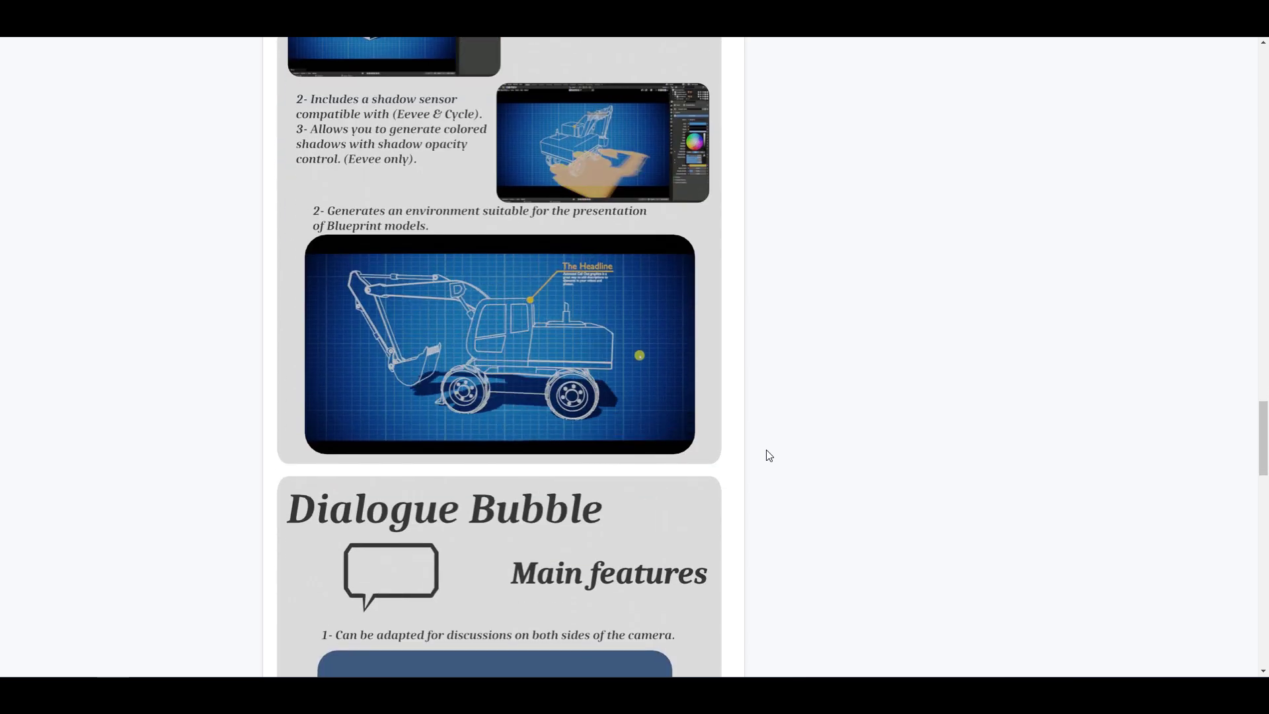
pyautogui.scroll(-8, 768, 456)
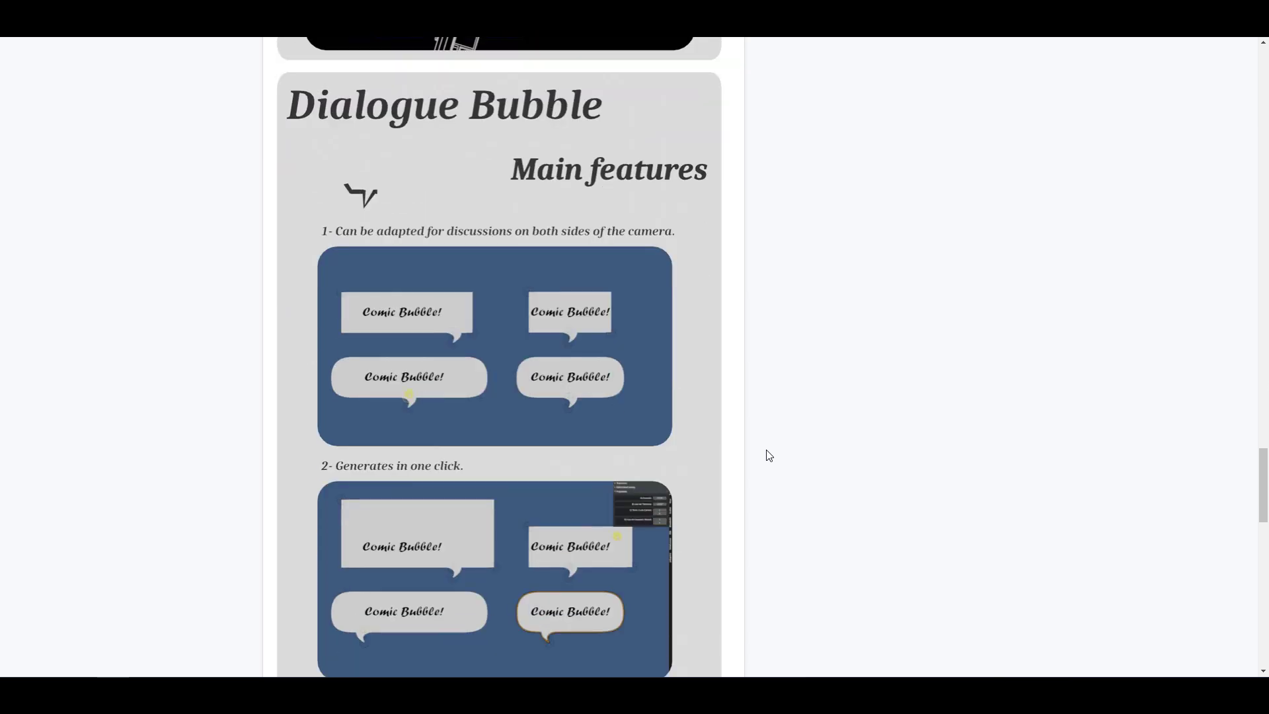
pyautogui.scroll(-1, 768, 457)
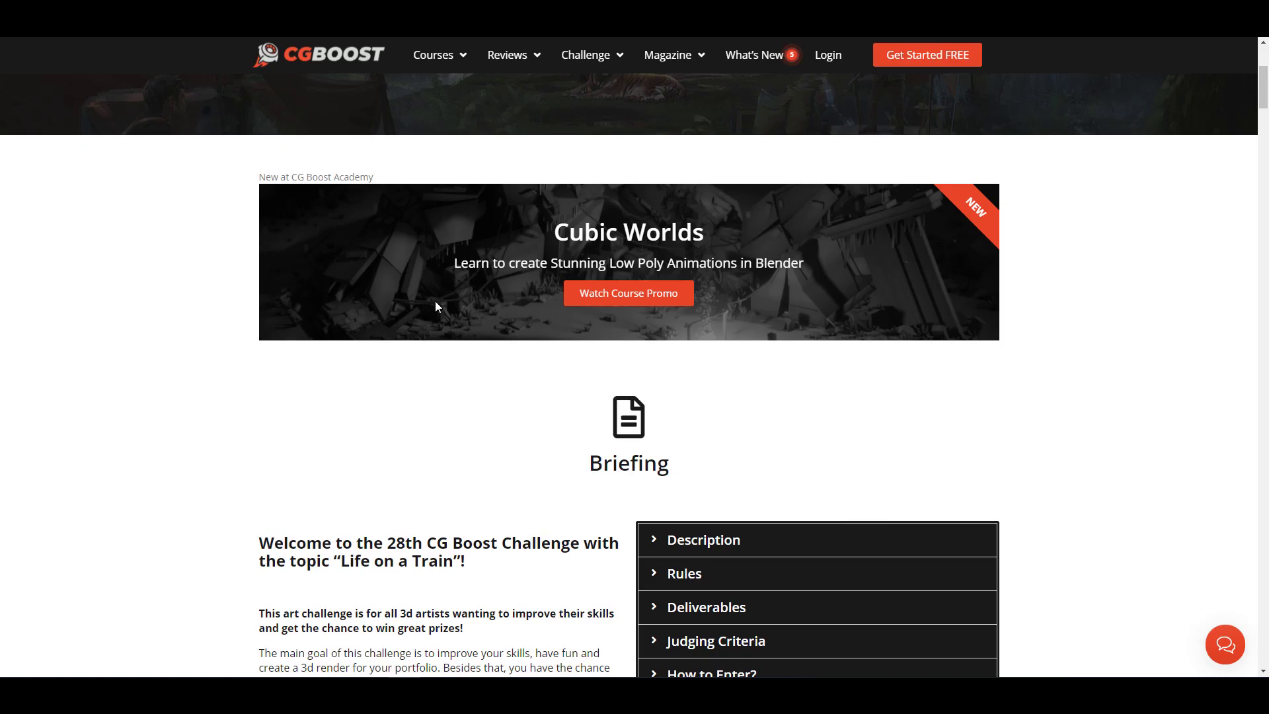
pyautogui.scroll(5, 435, 300)
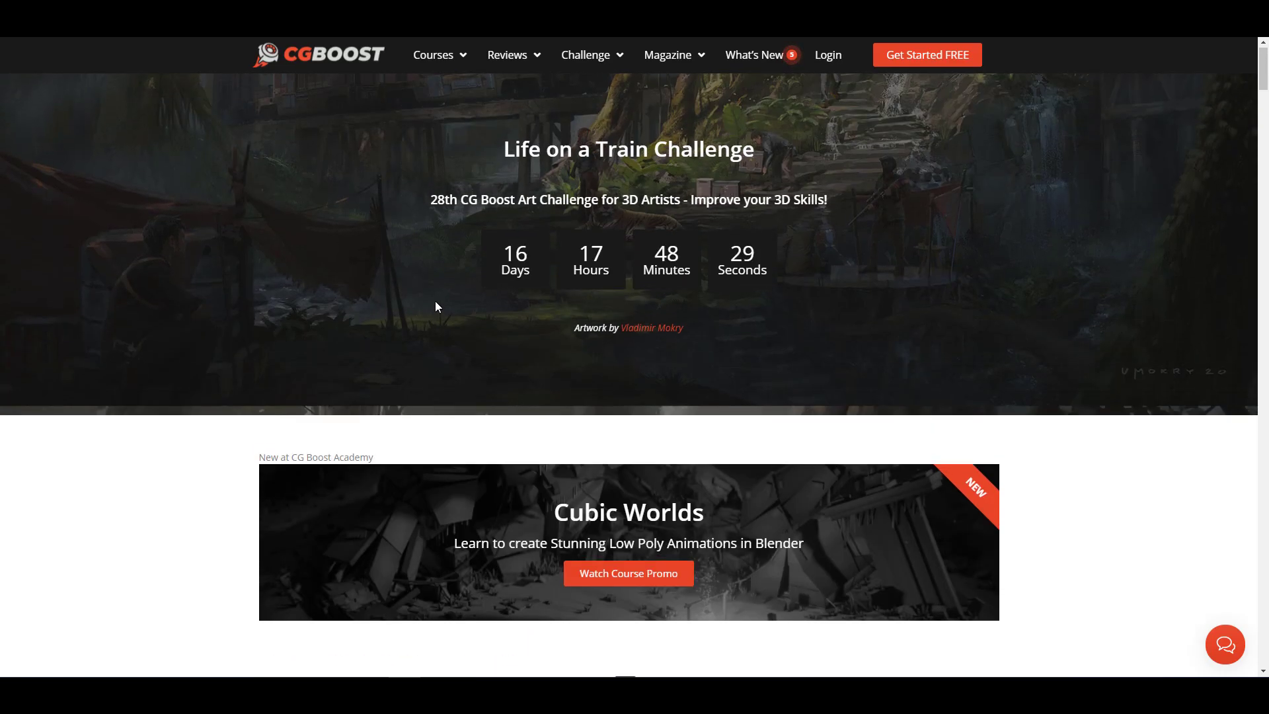
pyautogui.scroll(-5, 436, 307)
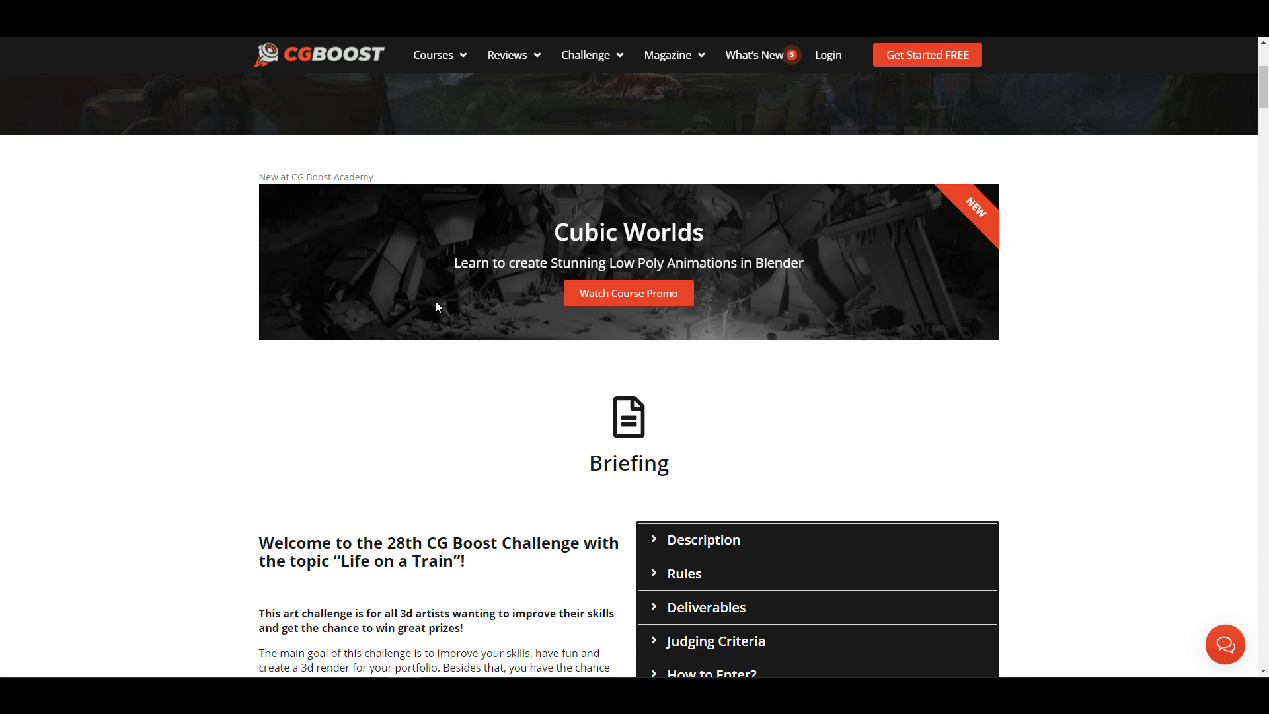
pyautogui.scroll(-3, 436, 306)
pyautogui.scroll(-2, 434, 307)
pyautogui.scroll(-3, 435, 306)
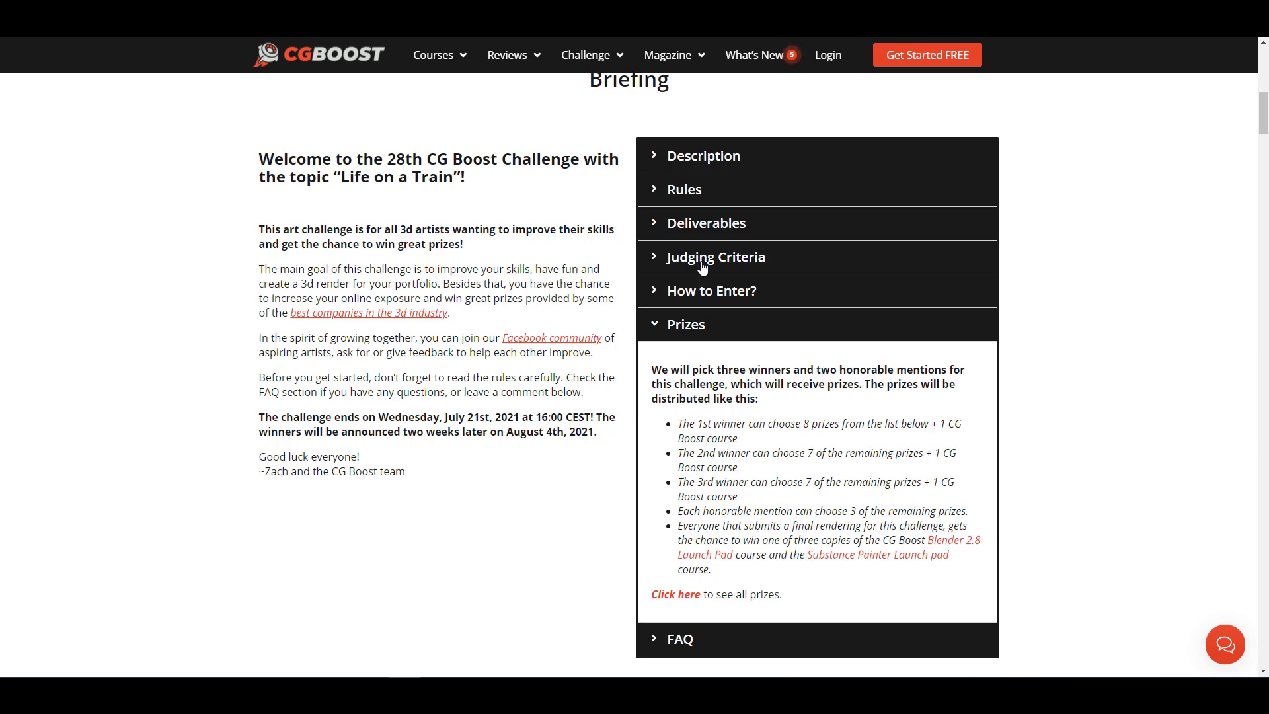
# - Expand the Rules, Deliverables and Description sections of the Life on a Train challenge
pyautogui.click(718, 191)
pyautogui.scroll(-1, 752, 284)
pyautogui.scroll(-5, 751, 284)
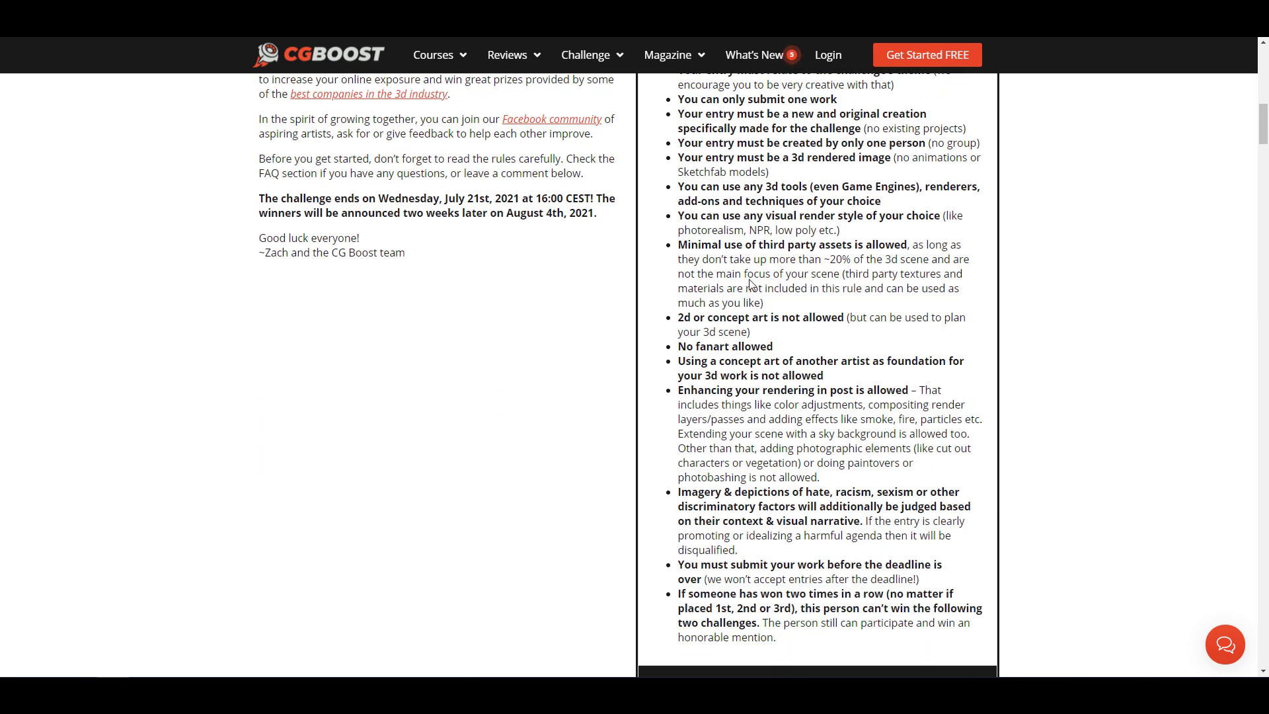
pyautogui.scroll(-5, 751, 283)
pyautogui.scroll(3, 734, 298)
pyautogui.scroll(2, 719, 436)
pyautogui.click(718, 426)
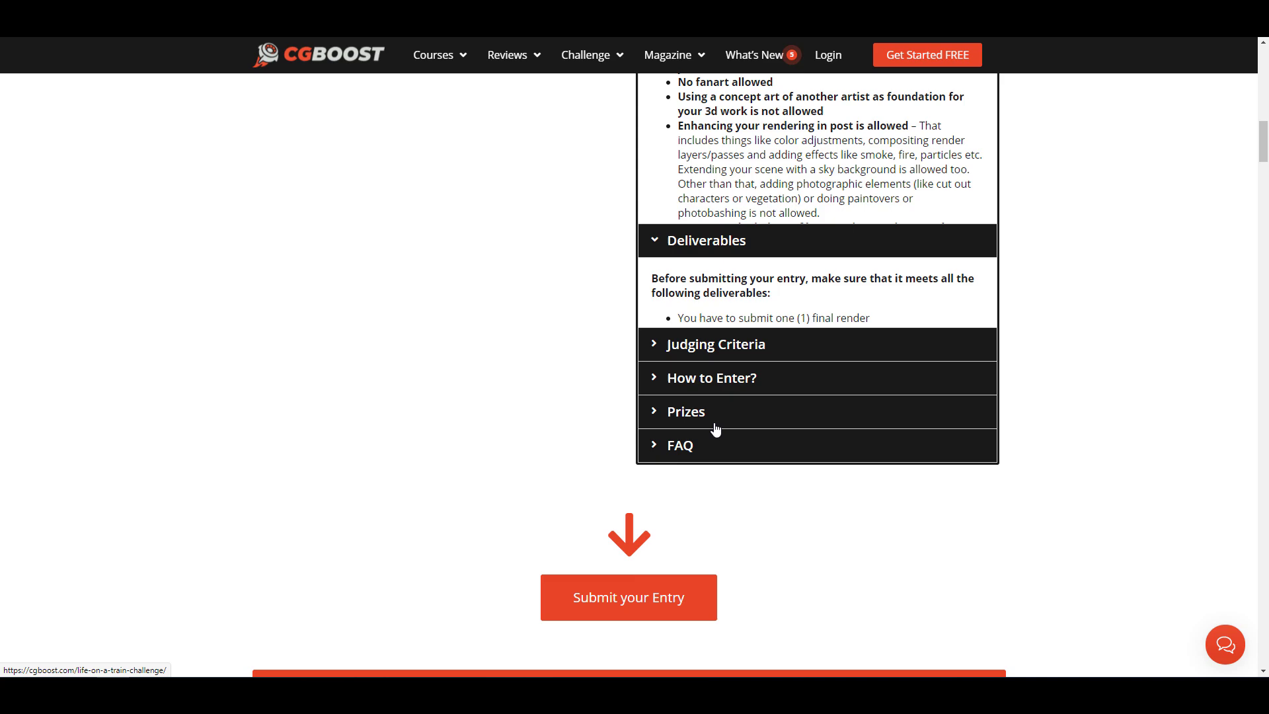
pyautogui.scroll(-4, 719, 426)
pyautogui.scroll(3, 743, 417)
pyautogui.scroll(1, 736, 357)
pyautogui.scroll(2, 736, 357)
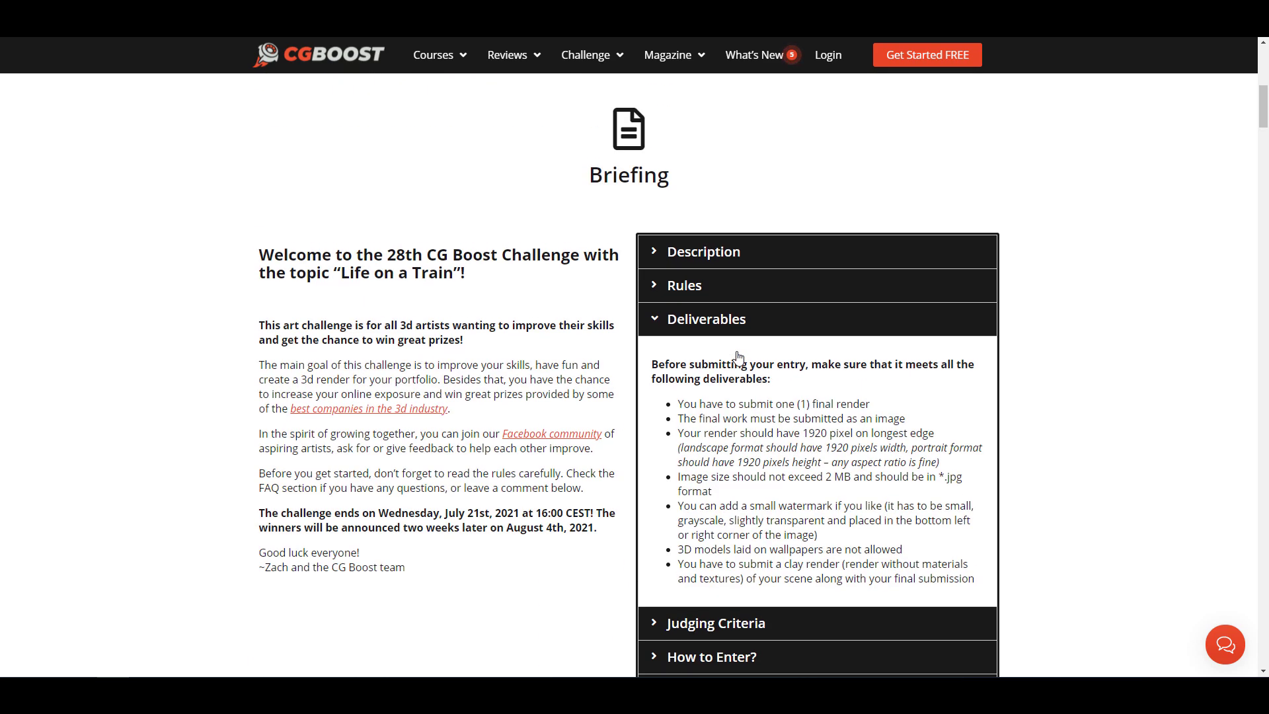
pyautogui.click(738, 254)
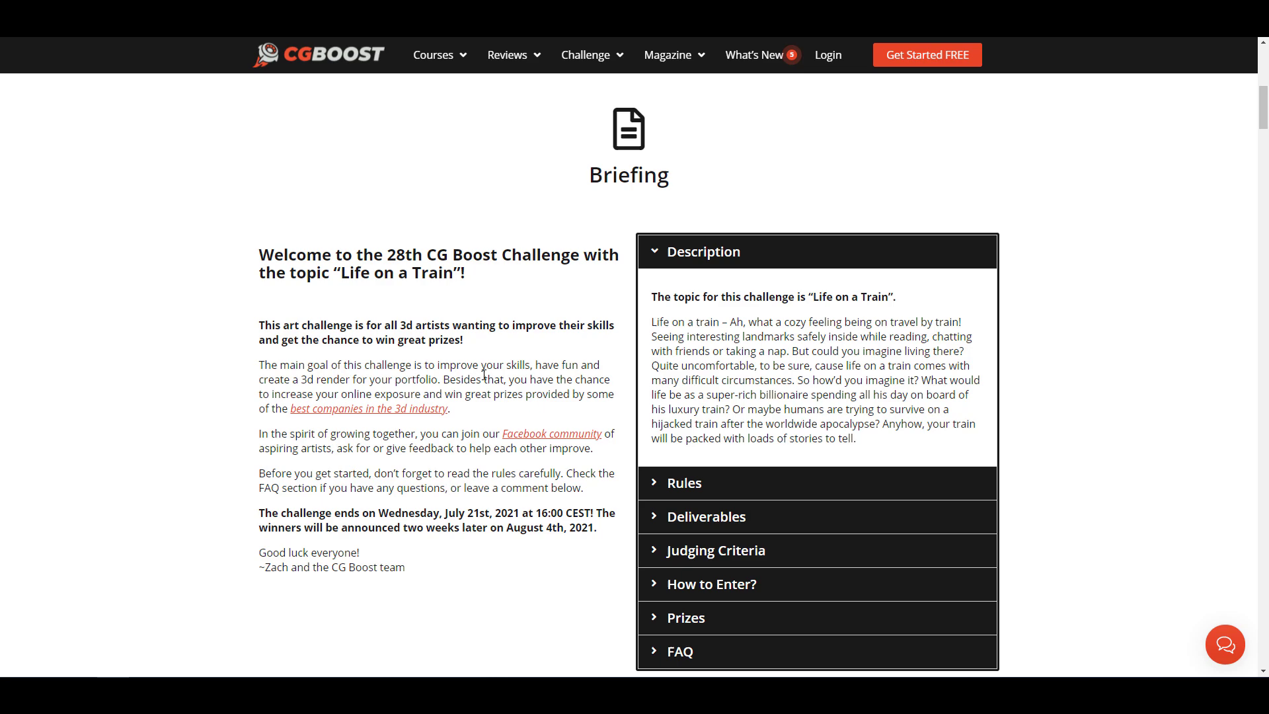
pyautogui.scroll(4, 535, 352)
pyautogui.scroll(3, 694, 397)
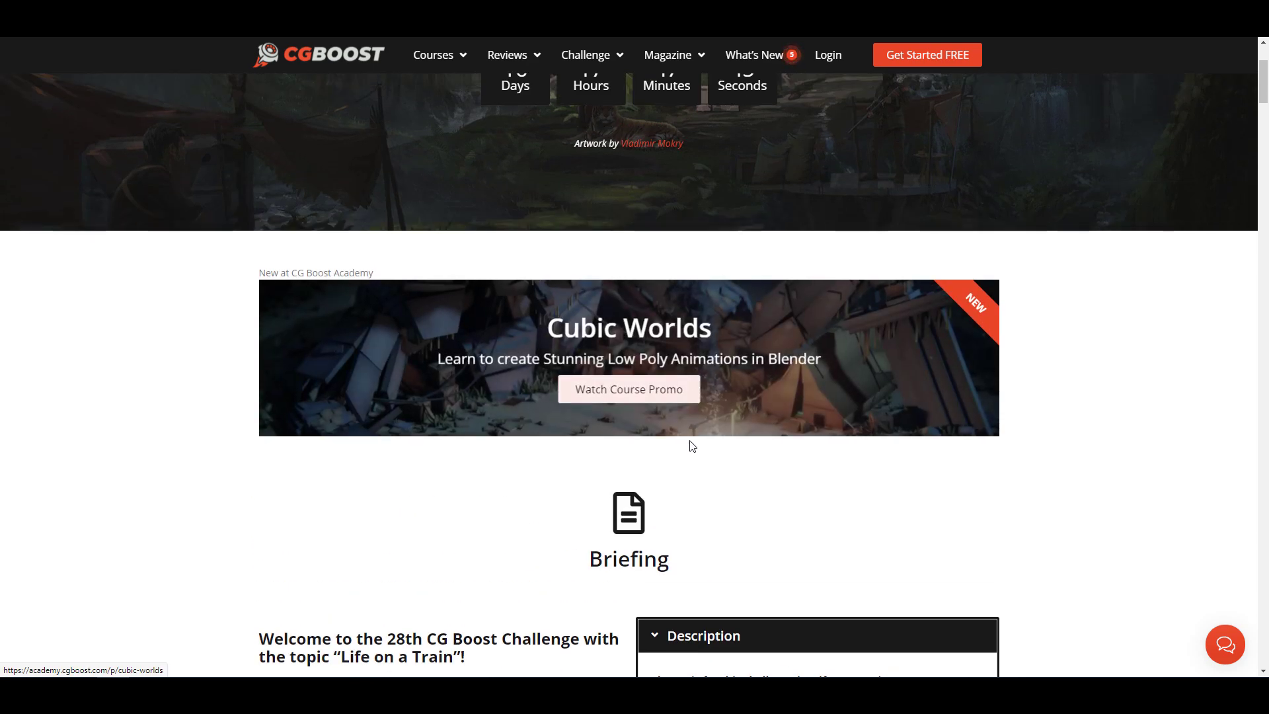
pyautogui.scroll(3, 836, 379)
pyautogui.scroll(1, 860, 304)
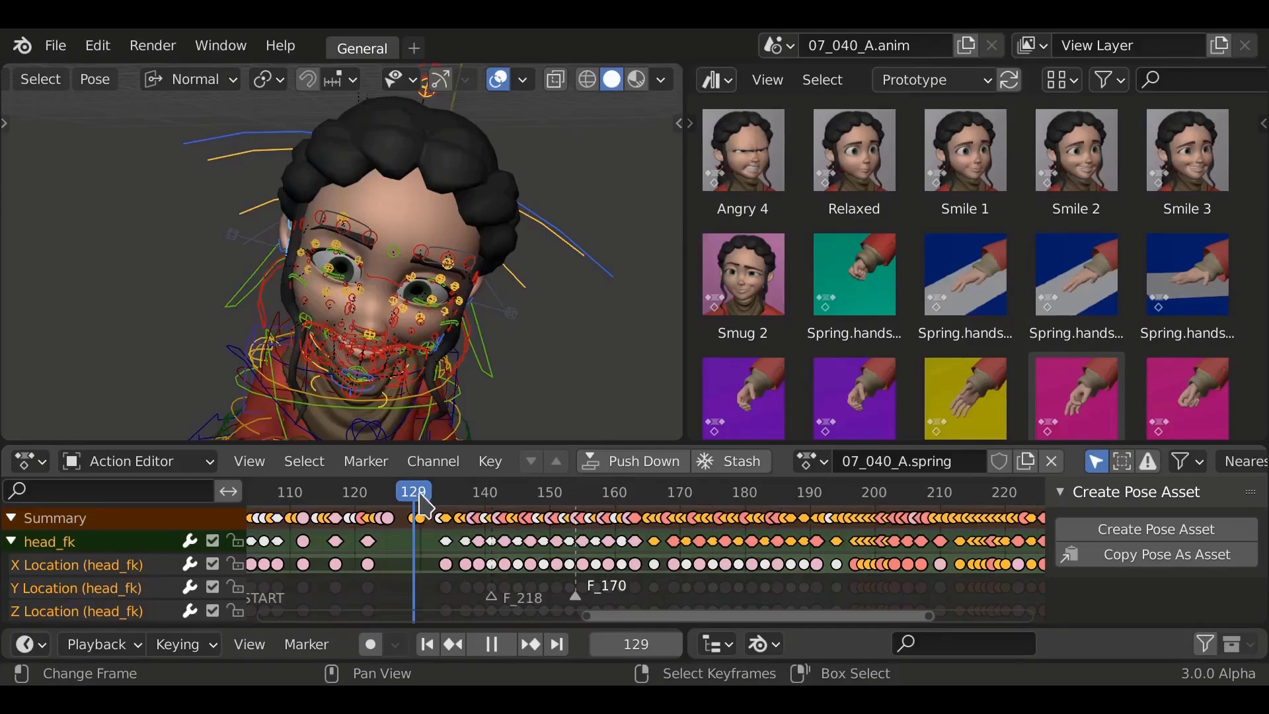
# - At frame 159, copy the pose as an asset and paste it as a new asset in the Spring Poses blend file
pyautogui.moveTo(696, 493); pyautogui.dragTo(617, 493)
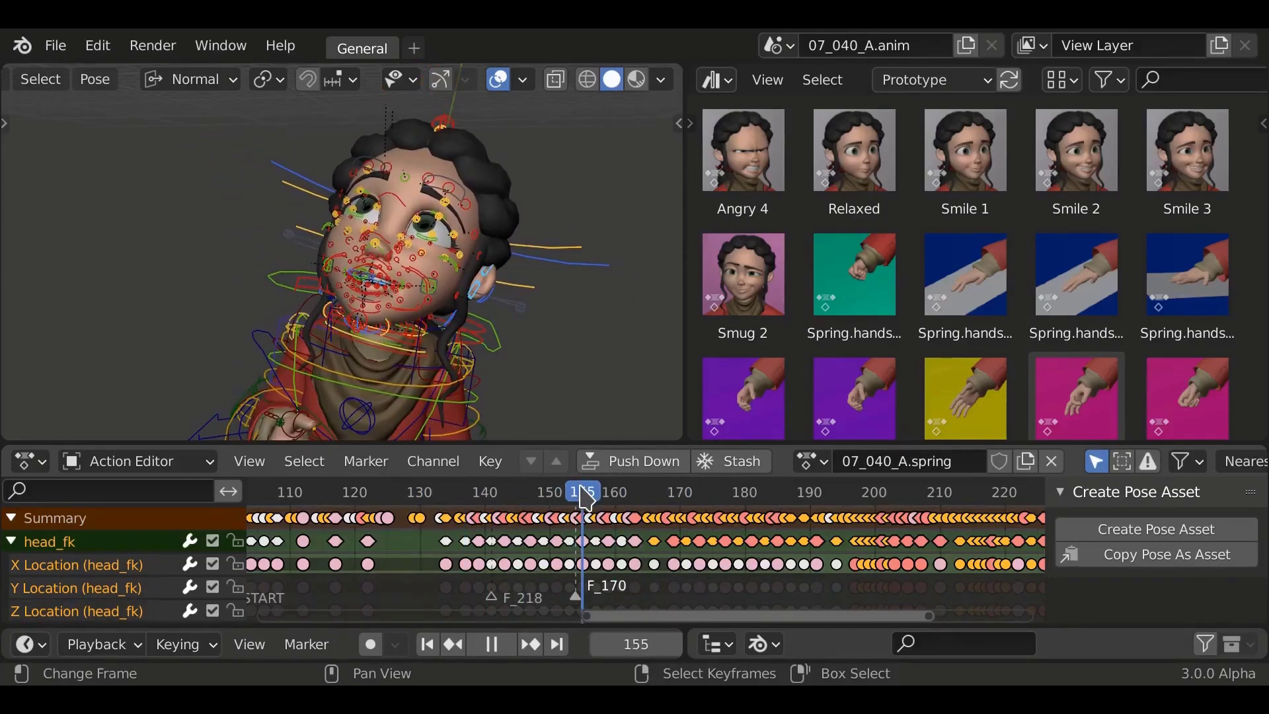
pyautogui.click(1179, 554)
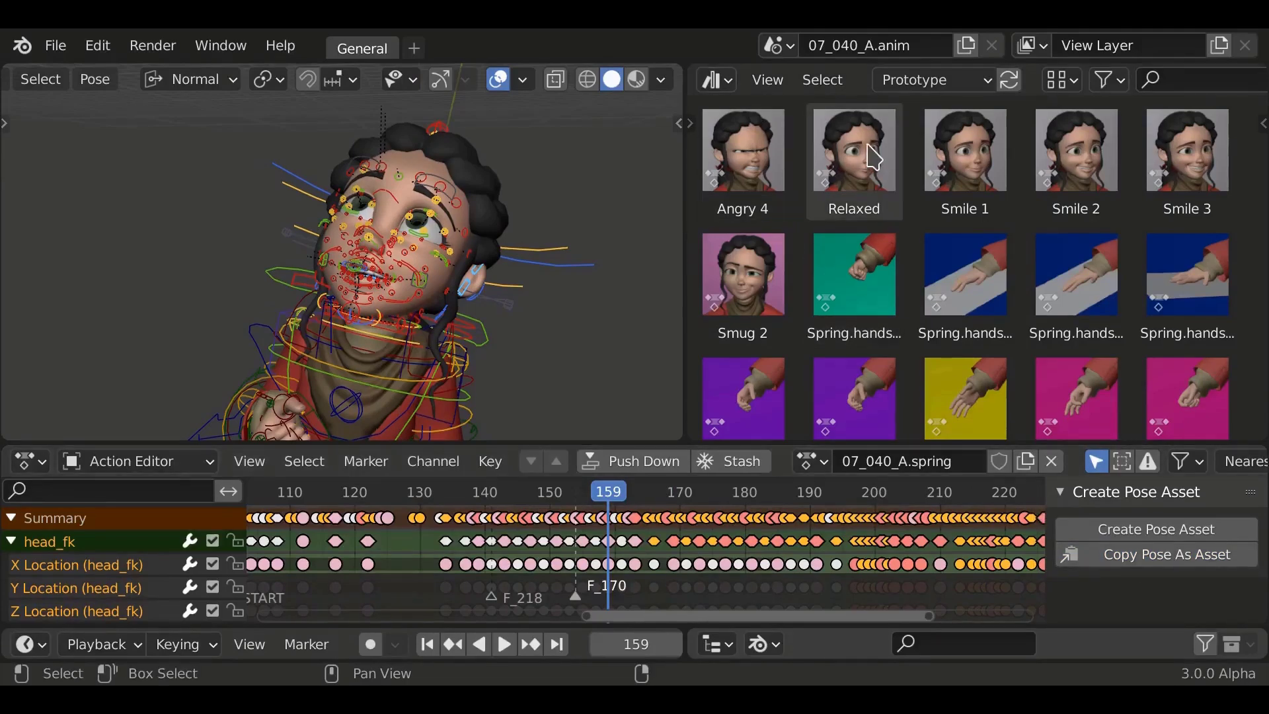
pyautogui.press('w')
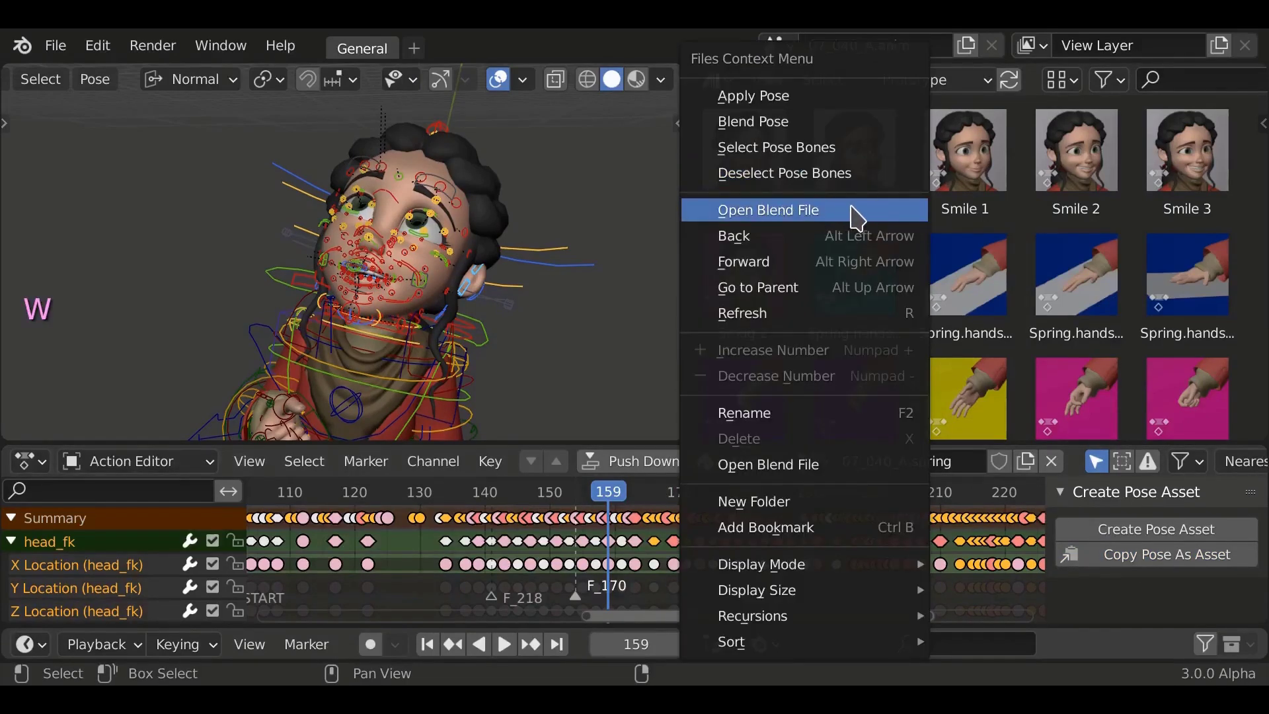
pyautogui.click(862, 210)
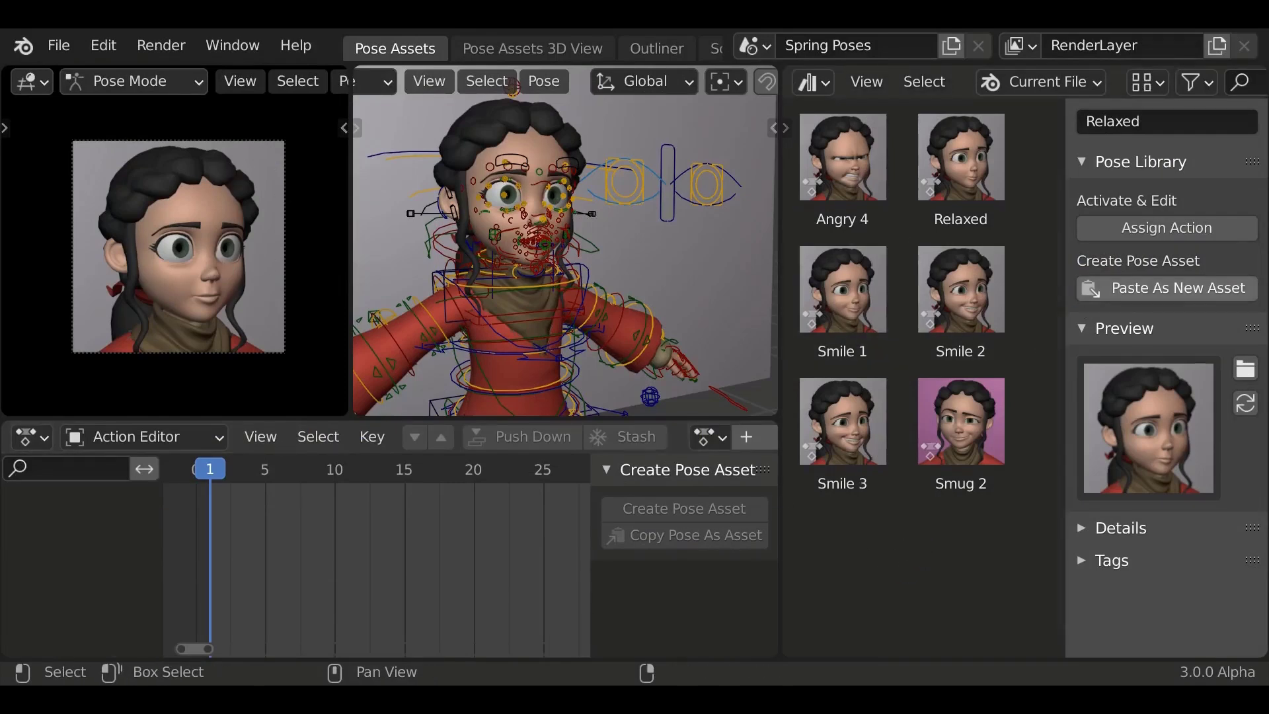
pyautogui.click(1182, 289)
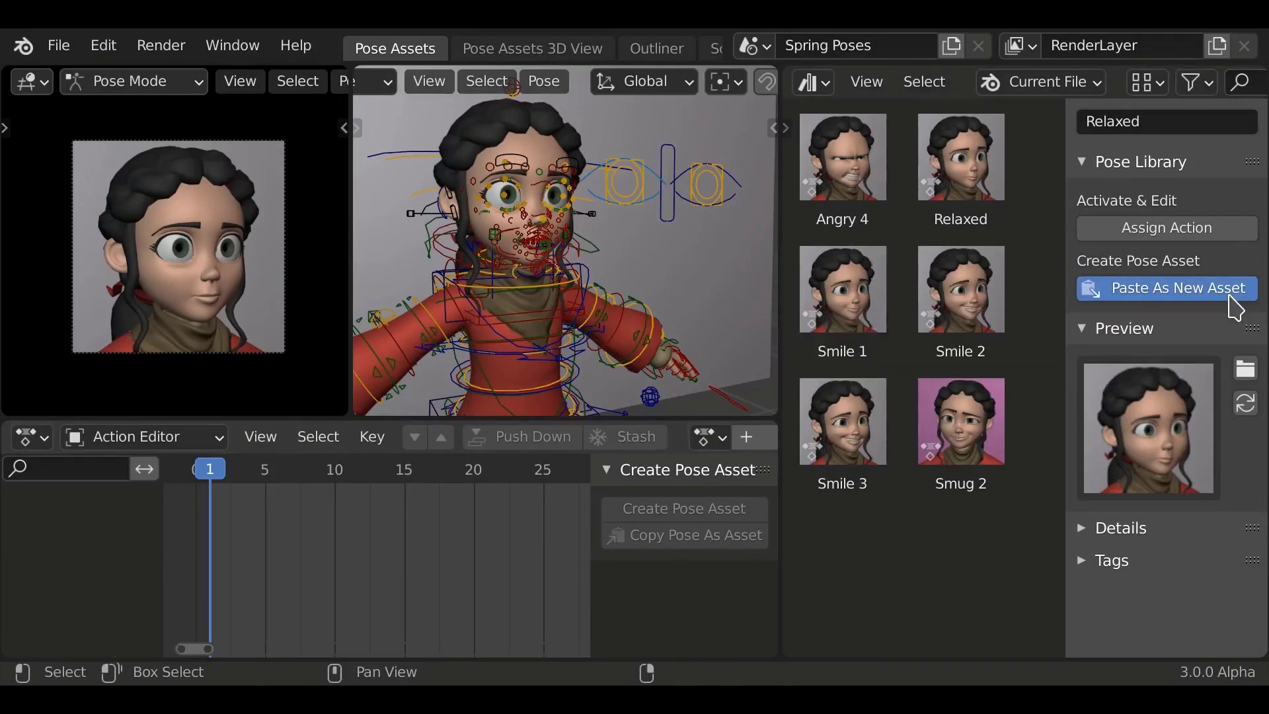